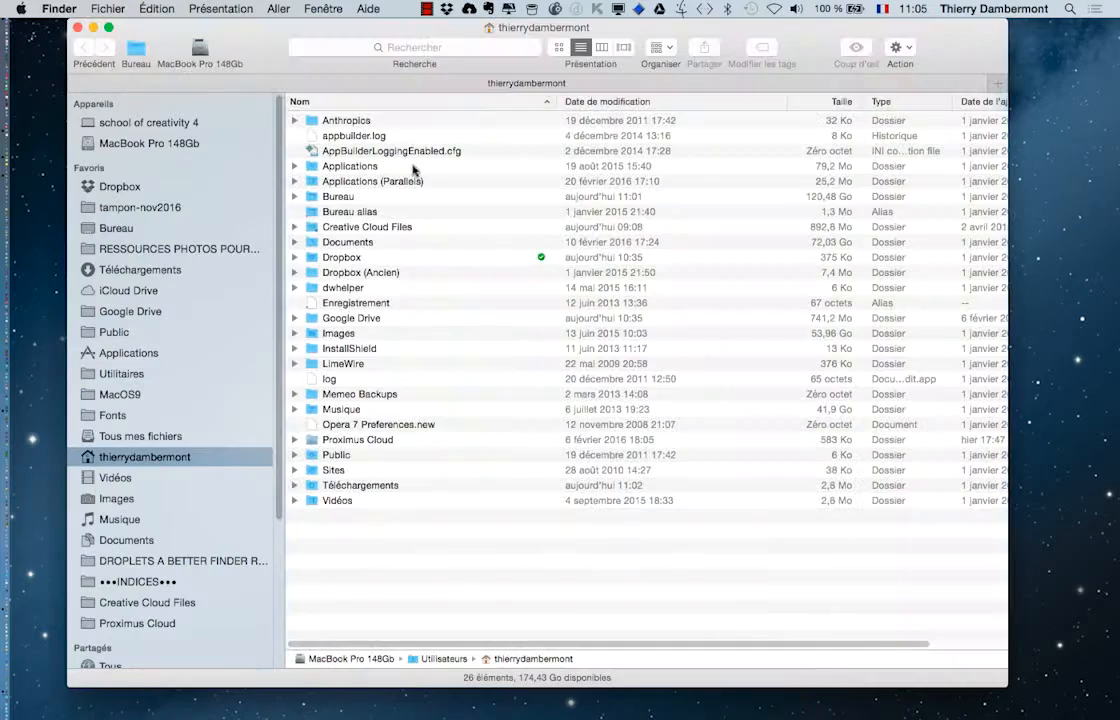
Open Puffin-Birds-Wallpaper.jpg from the tampon-nov2016 folder in Adobe Photoshop CC 2017
click(140, 207)
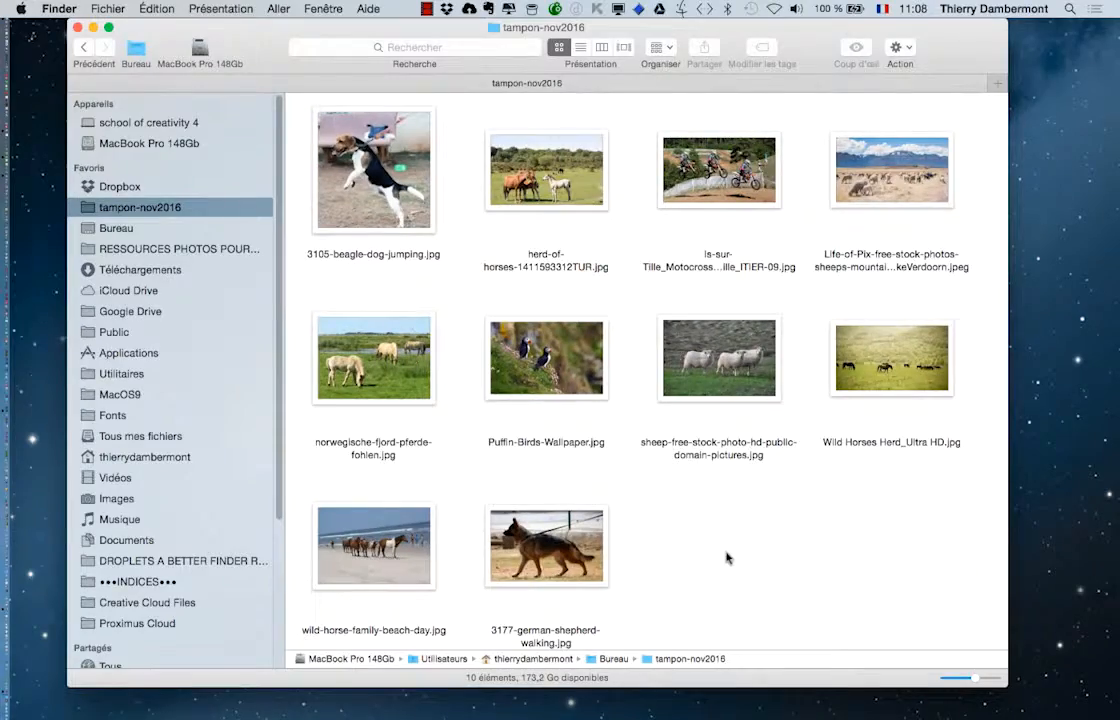
click(537, 381)
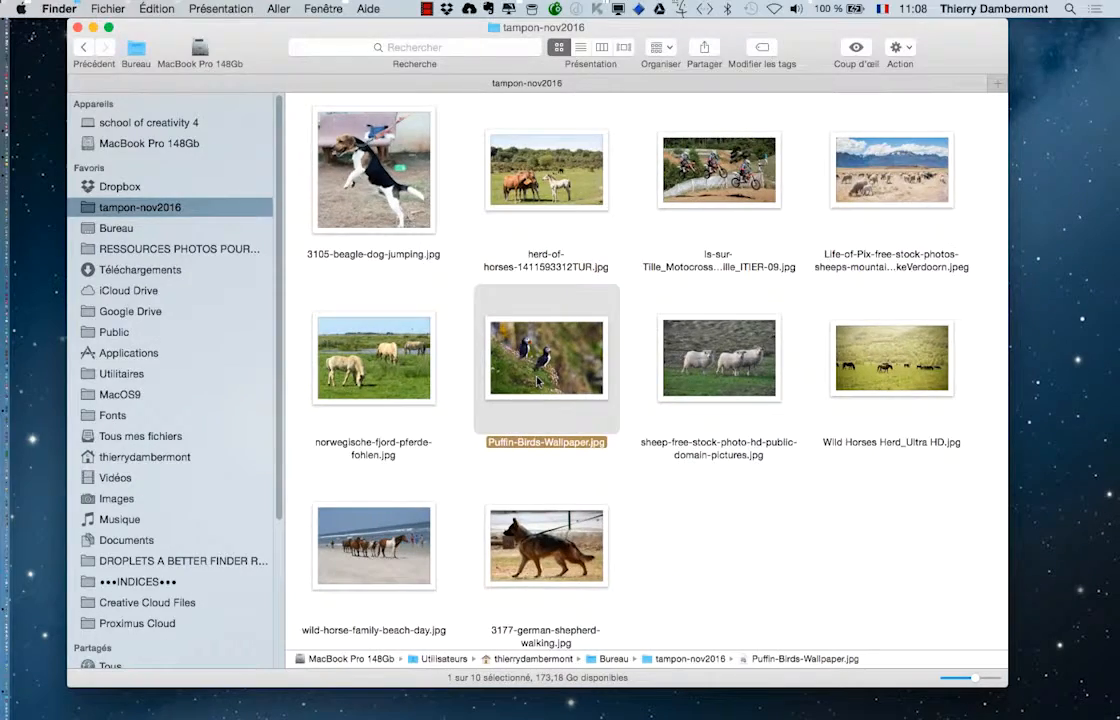
right_click(543, 364)
mouse_move(580, 390)
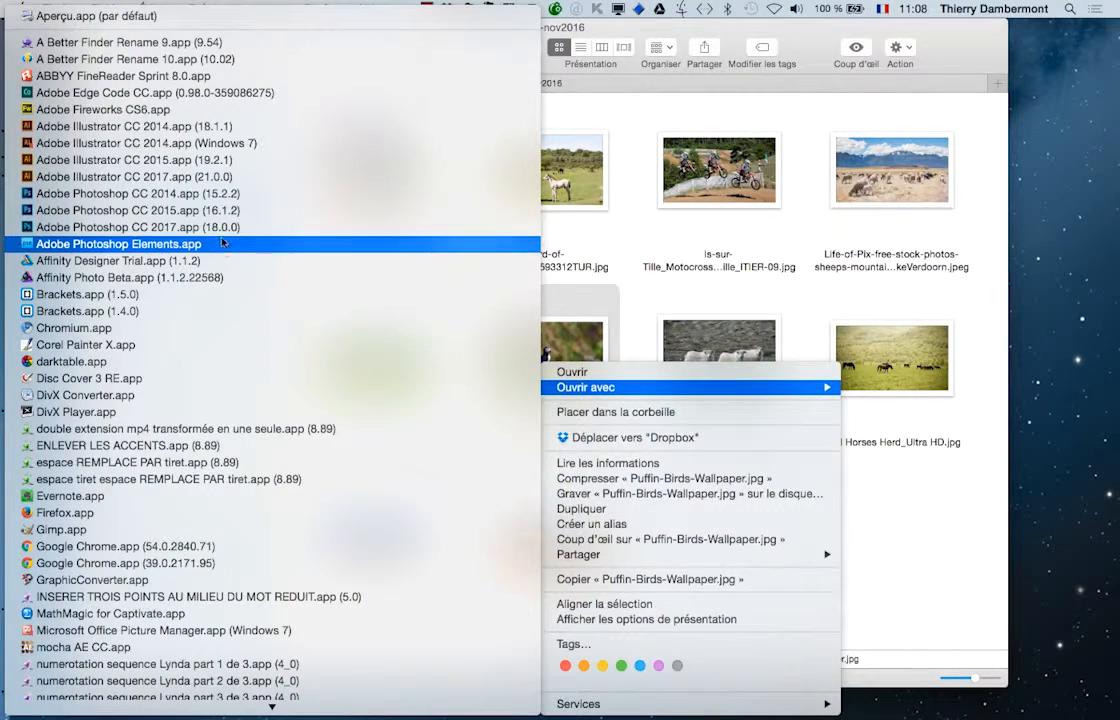
click(228, 231)
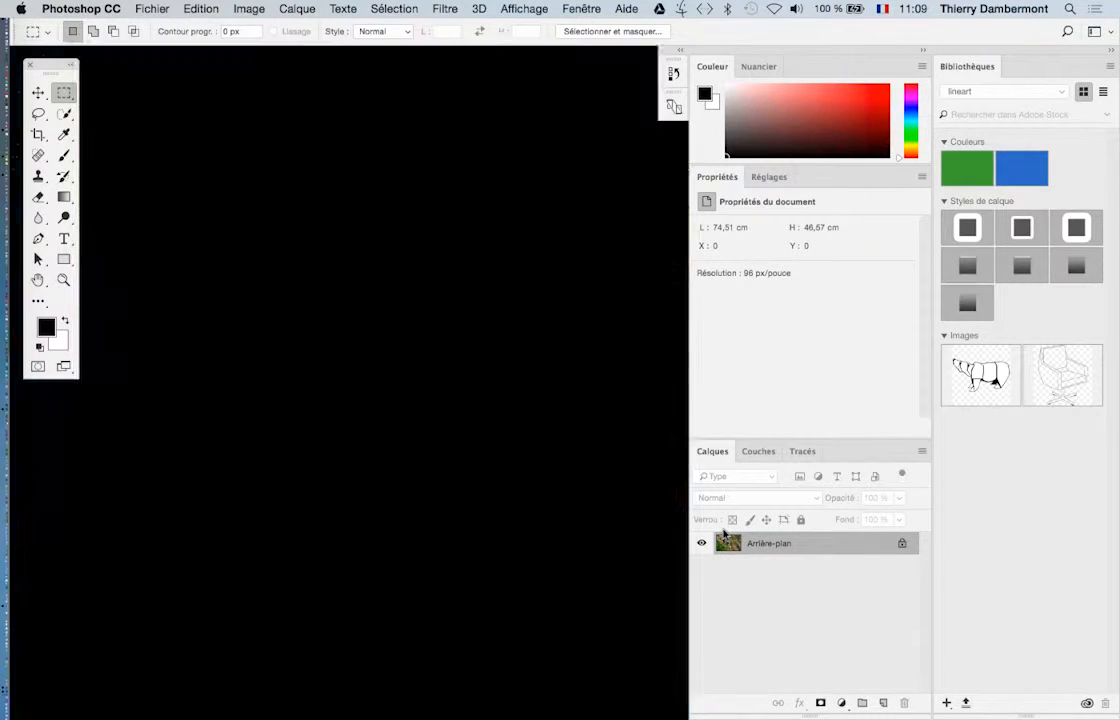
Hide the side panels, enlarge the view of the puffin photo and place the floating toolbox closer to it
key(shift+Tab)
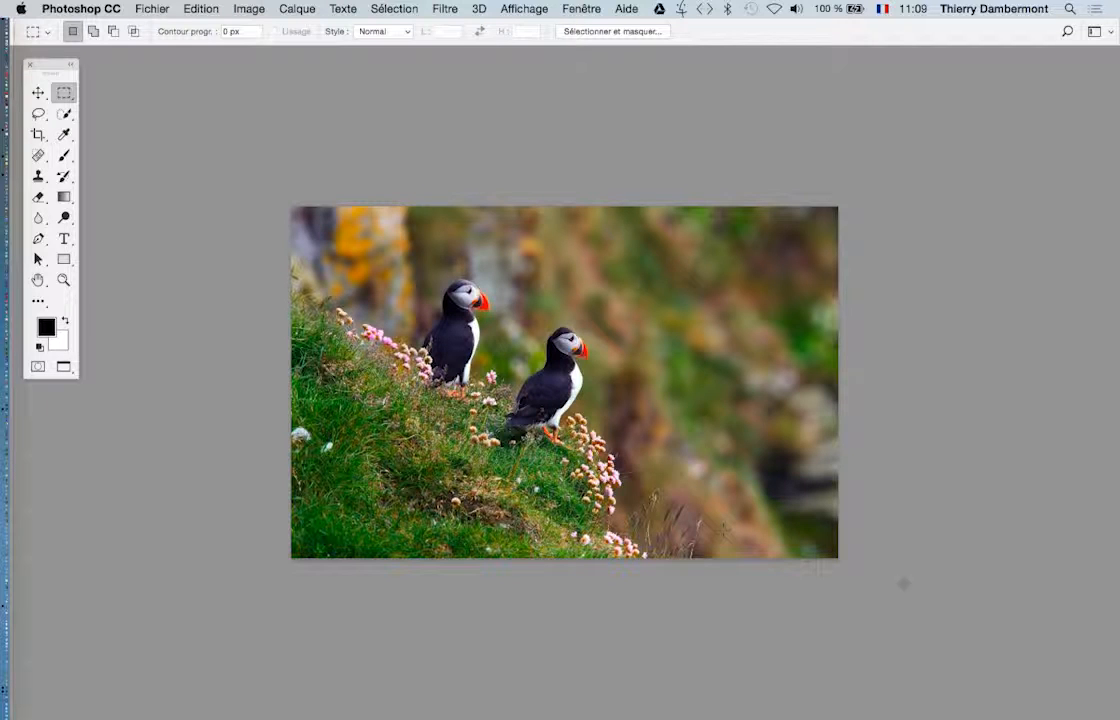
scroll(688, 436, up, 2)
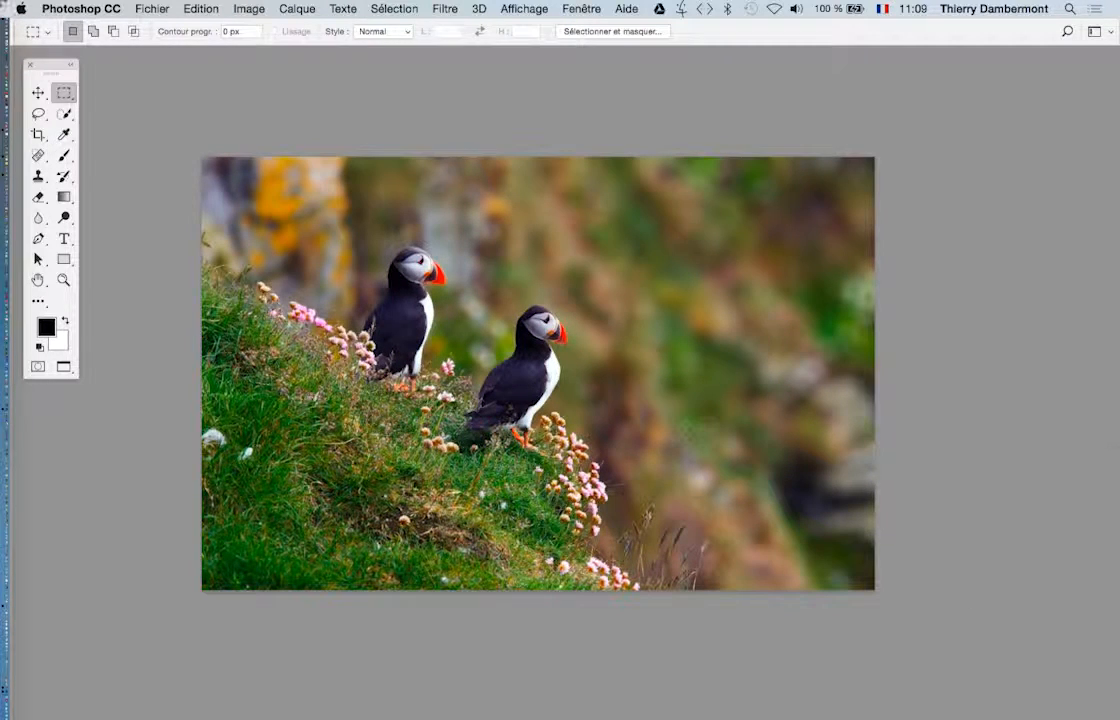
drag(54, 69, 120, 107)
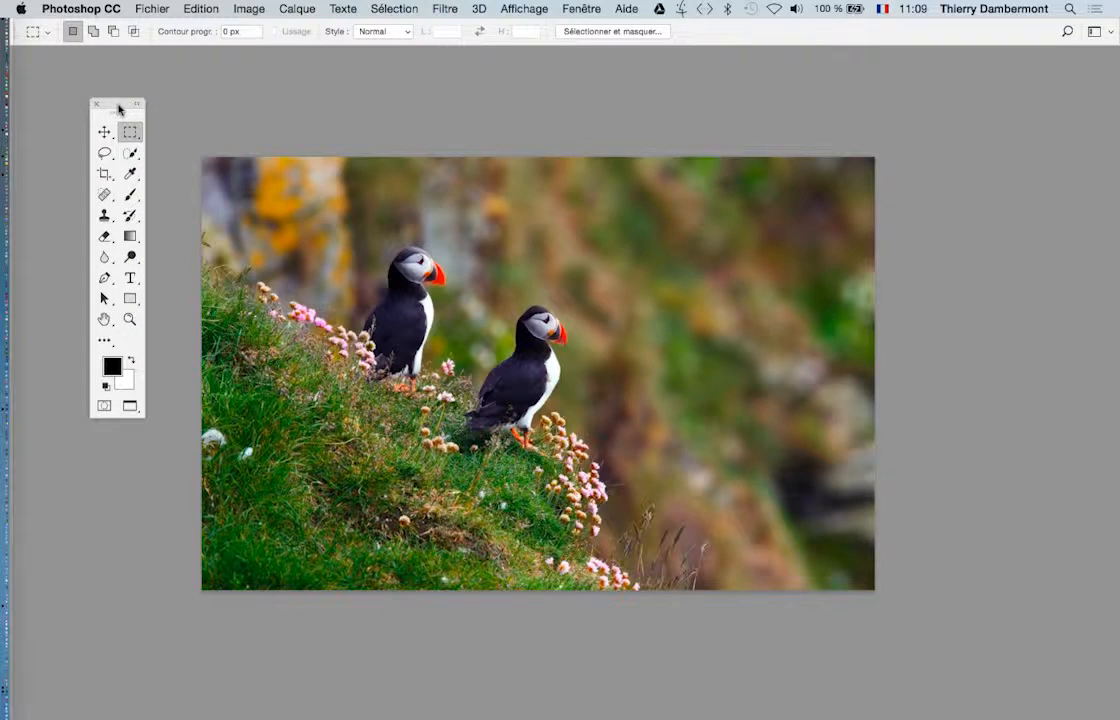
Activate the Clone Stamp tool (Tampon de duplication) and look at the other stamp tool in its group
click(104, 218)
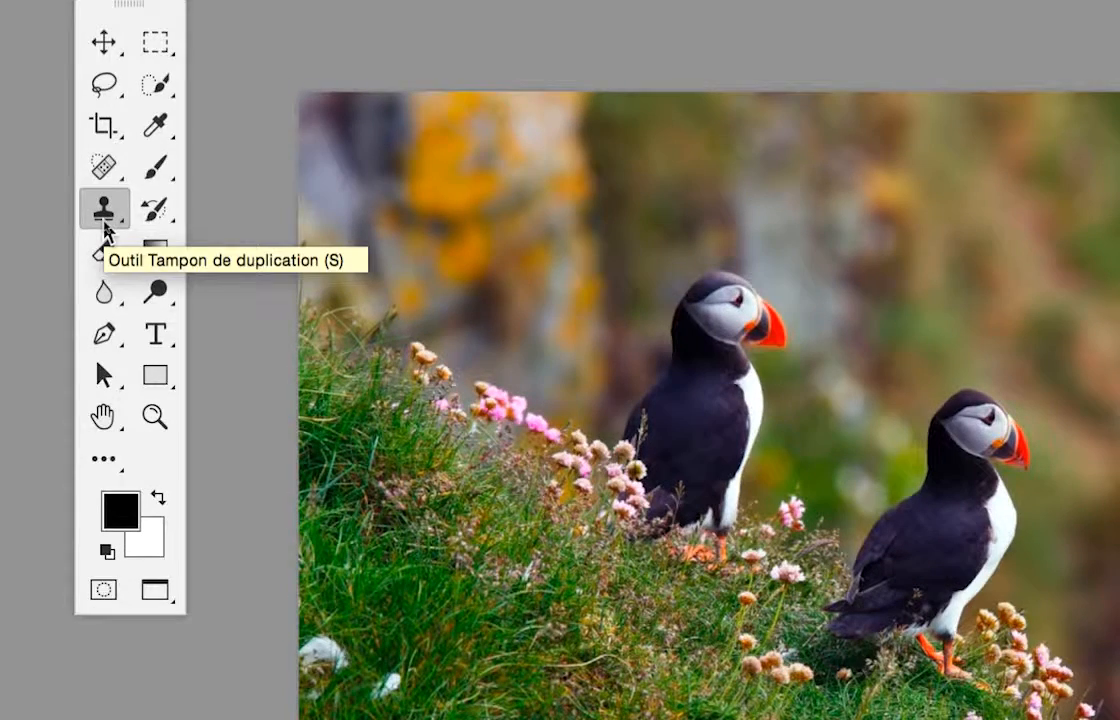
right_click(105, 222)
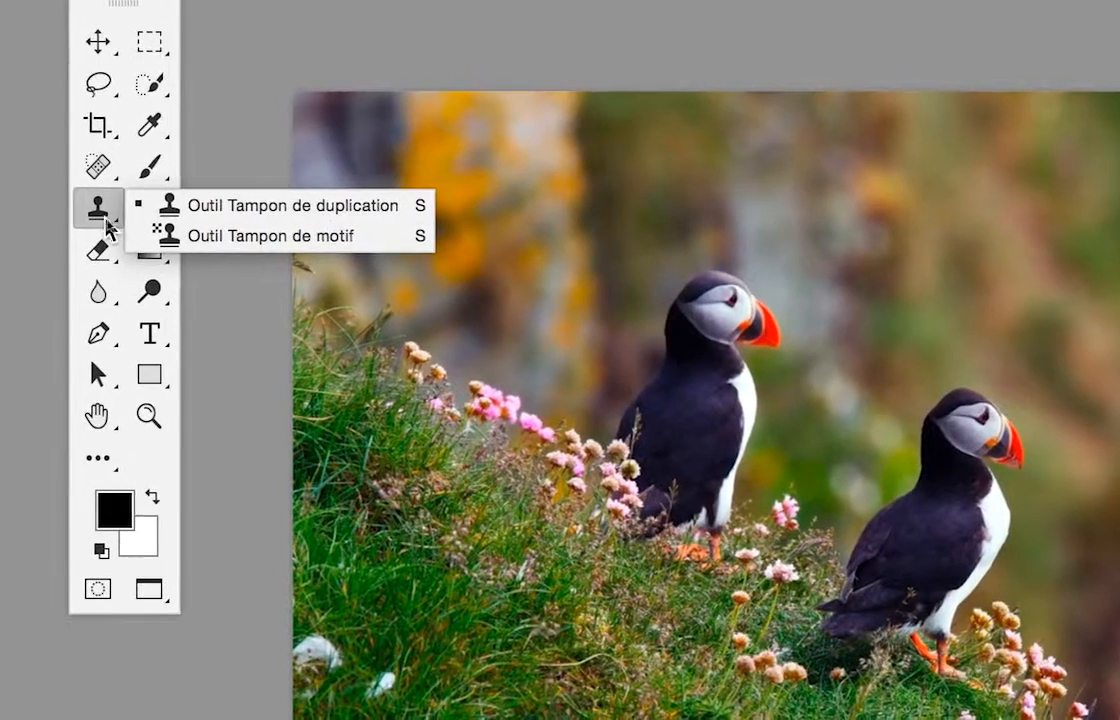
click(22, 222)
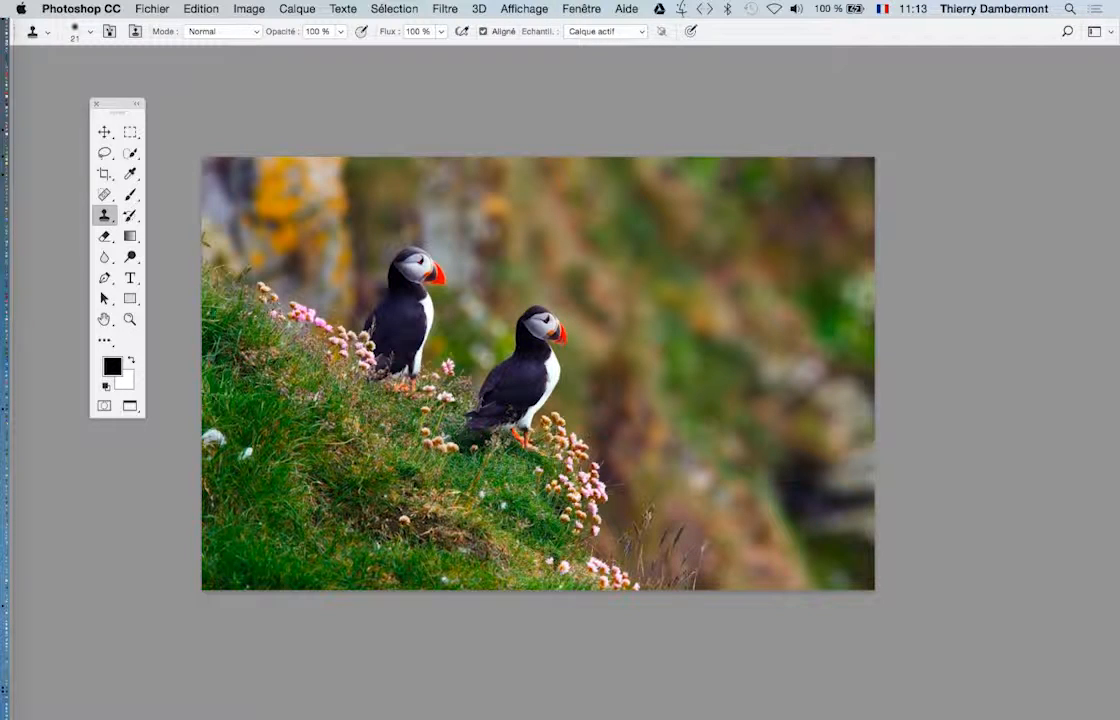
Zoom in on the two puffins and set the Clone Stamp brush size to 153 px
mouse_move(637, 252)
mouse_down()
mouse_move(665, 252)
mouse_move(657, 407)
mouse_up()
scroll(466, 381, up, 5)
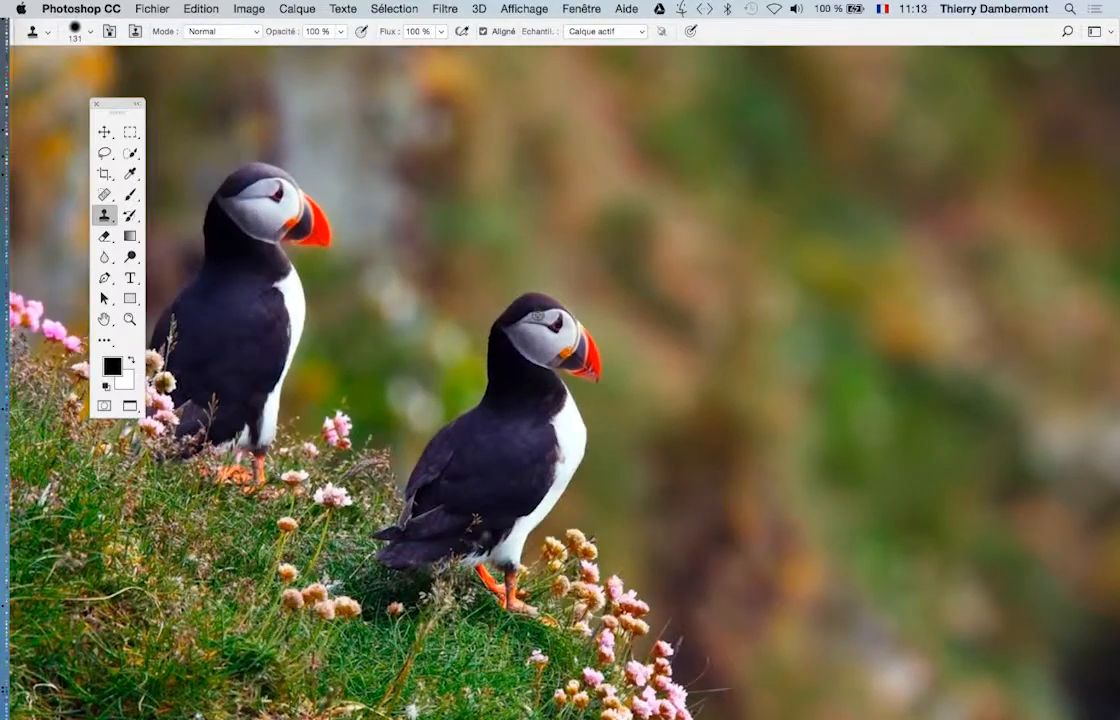
scroll(466, 381, down, 3)
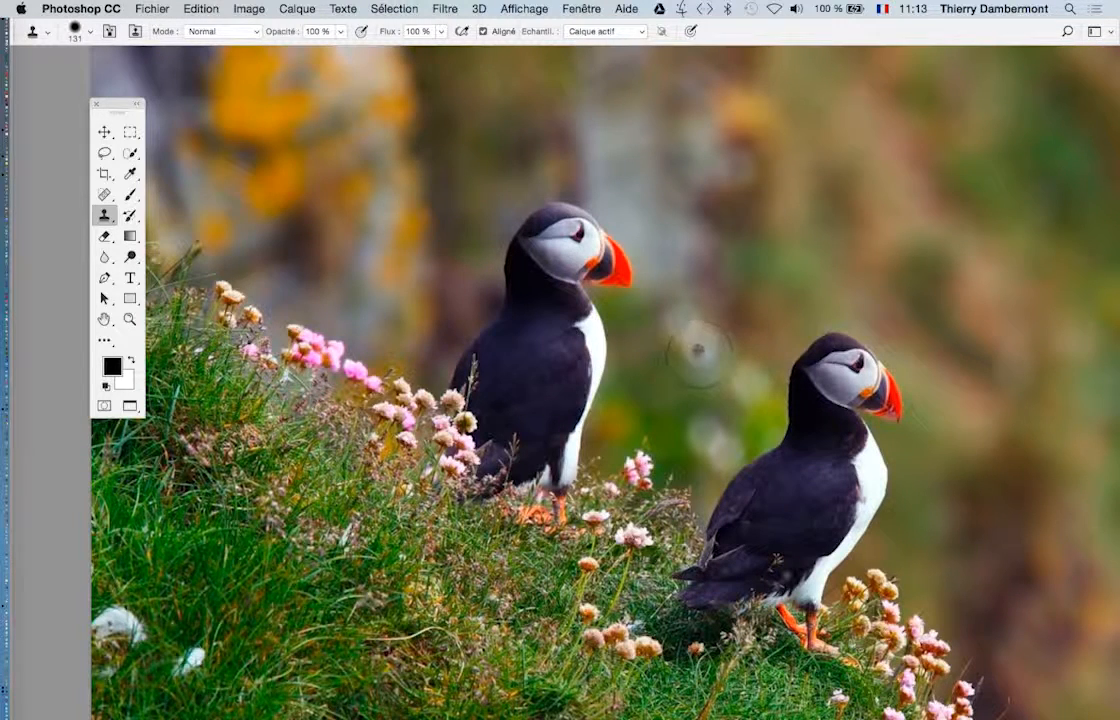
mouse_move(733, 236)
mouse_down()
mouse_move(745, 242)
mouse_move(747, 290)
mouse_move(754, 266)
mouse_up()
scroll(735, 297, down, 6)
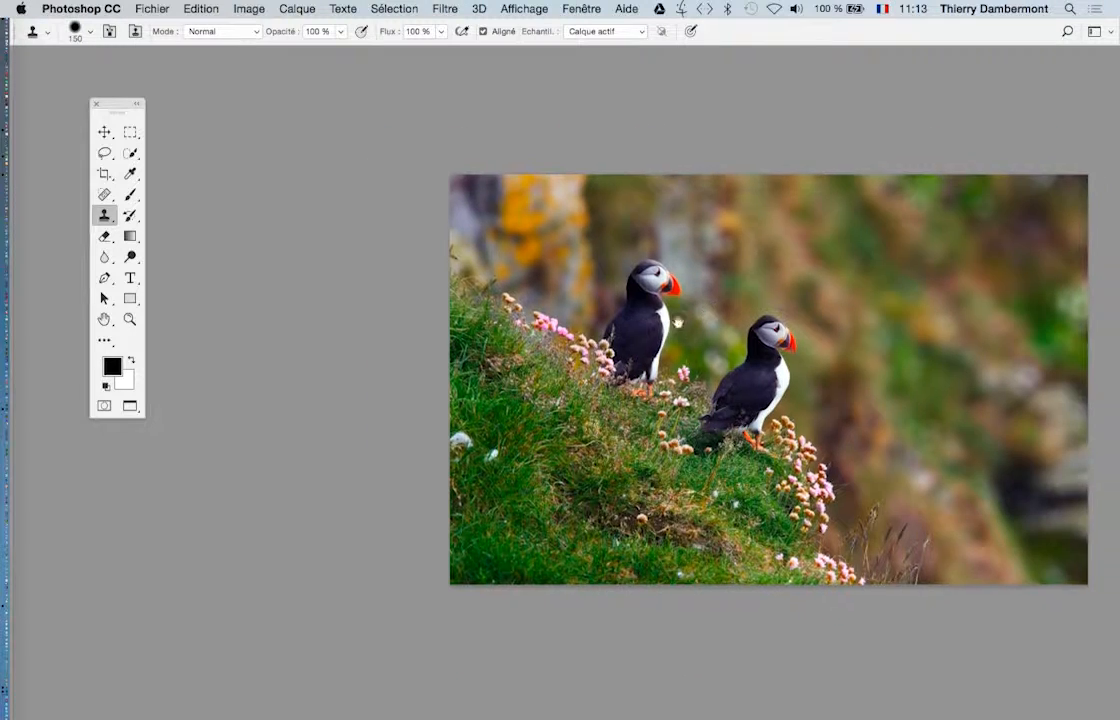
drag(677, 322, 505, 302)
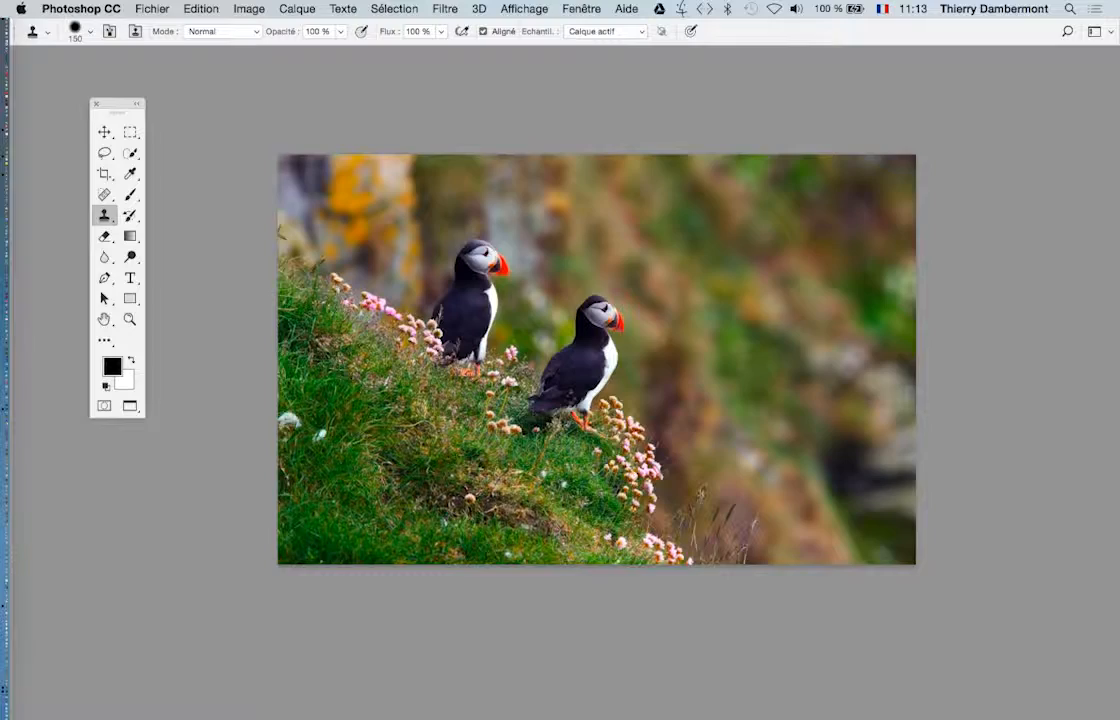
scroll(524, 373, up, 2)
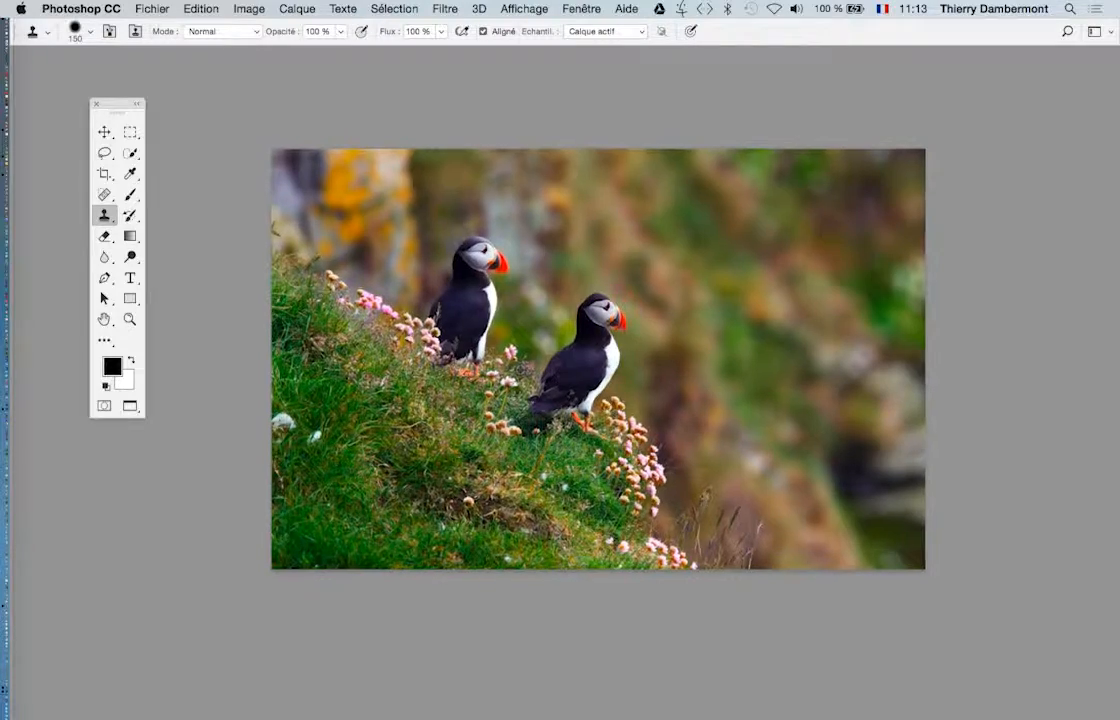
scroll(528, 368, up, 5)
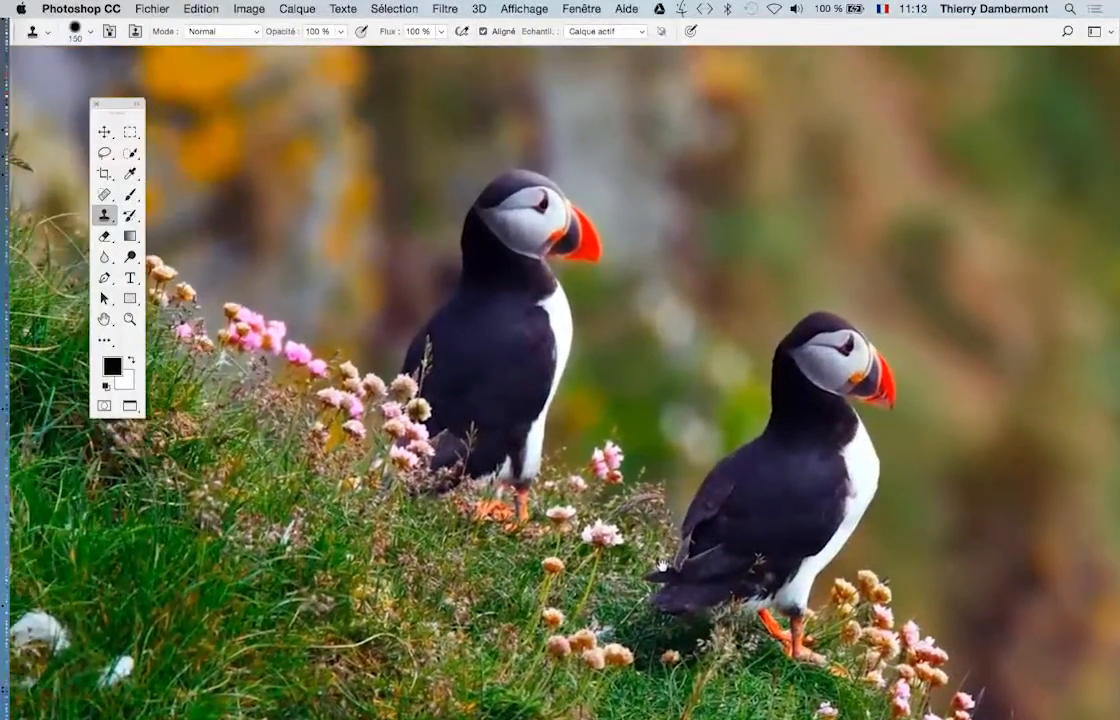
drag(573, 406, 621, 438)
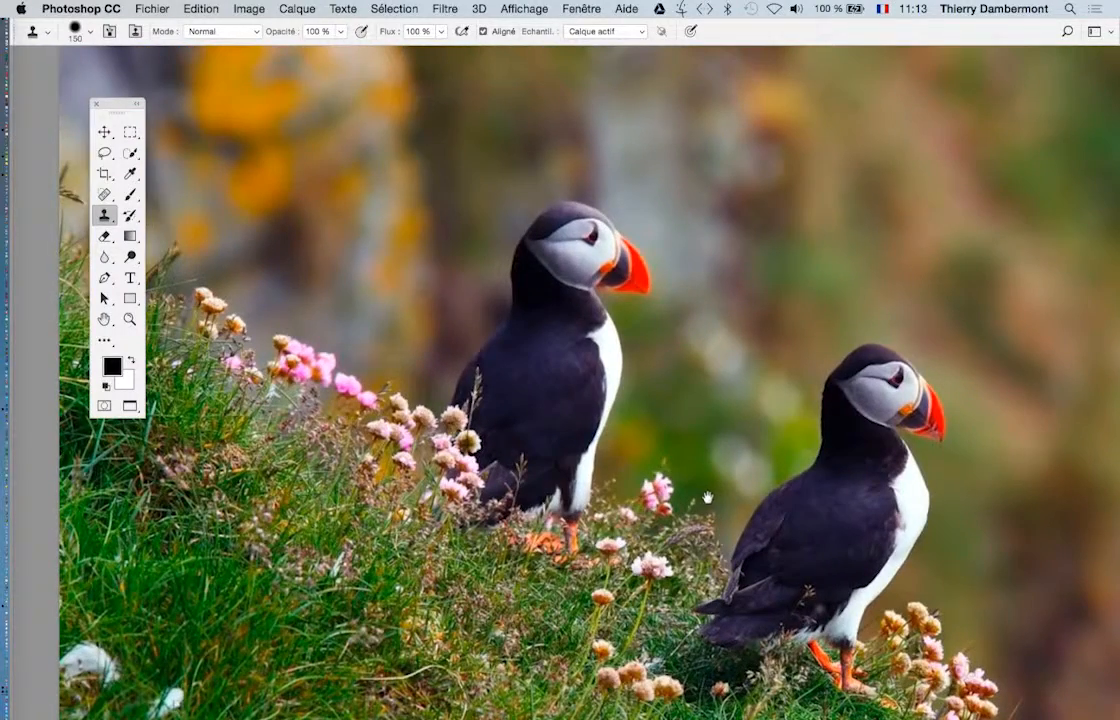
mouse_move(718, 317)
mouse_down()
mouse_move(733, 274)
mouse_move(744, 529)
mouse_move(719, 538)
mouse_move(735, 370)
mouse_move(739, 386)
mouse_up()
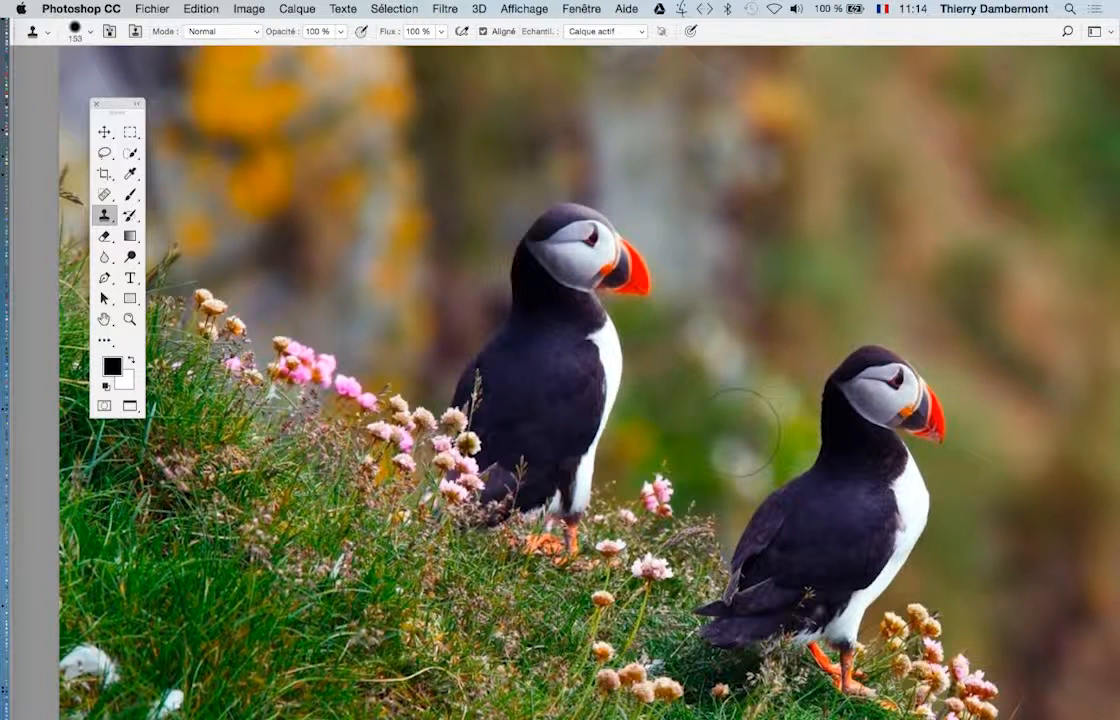
Try to paint with the Clone Stamp around the left puffin without defining a source point, dismissing each alert
click(341, 318)
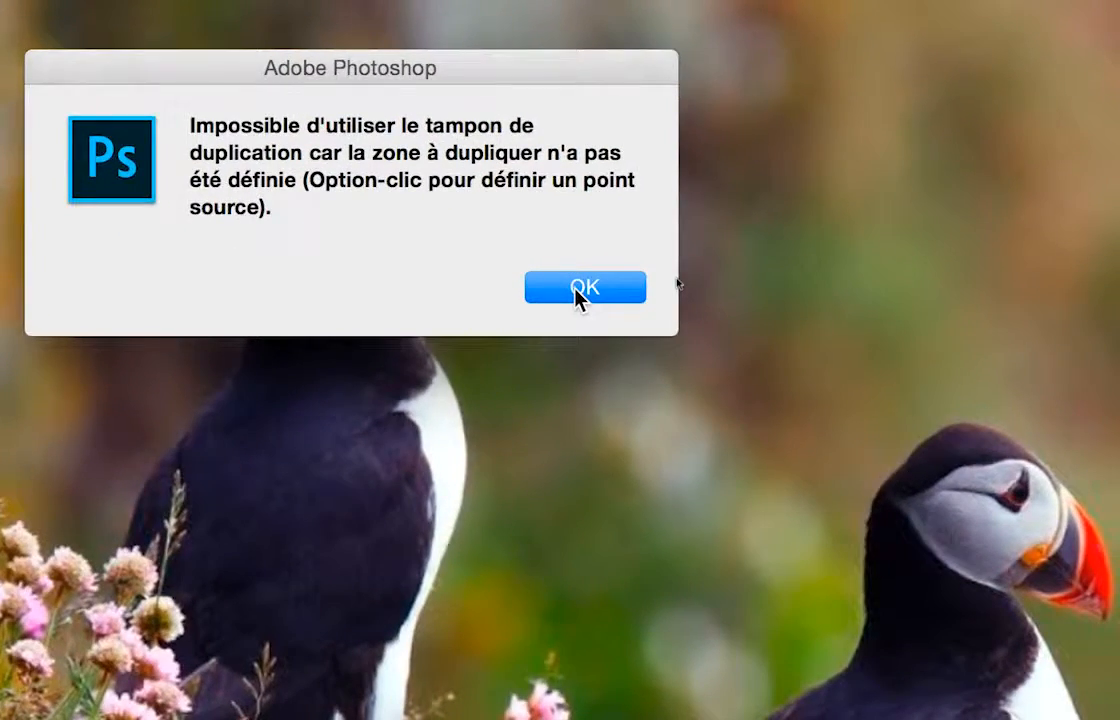
click(575, 289)
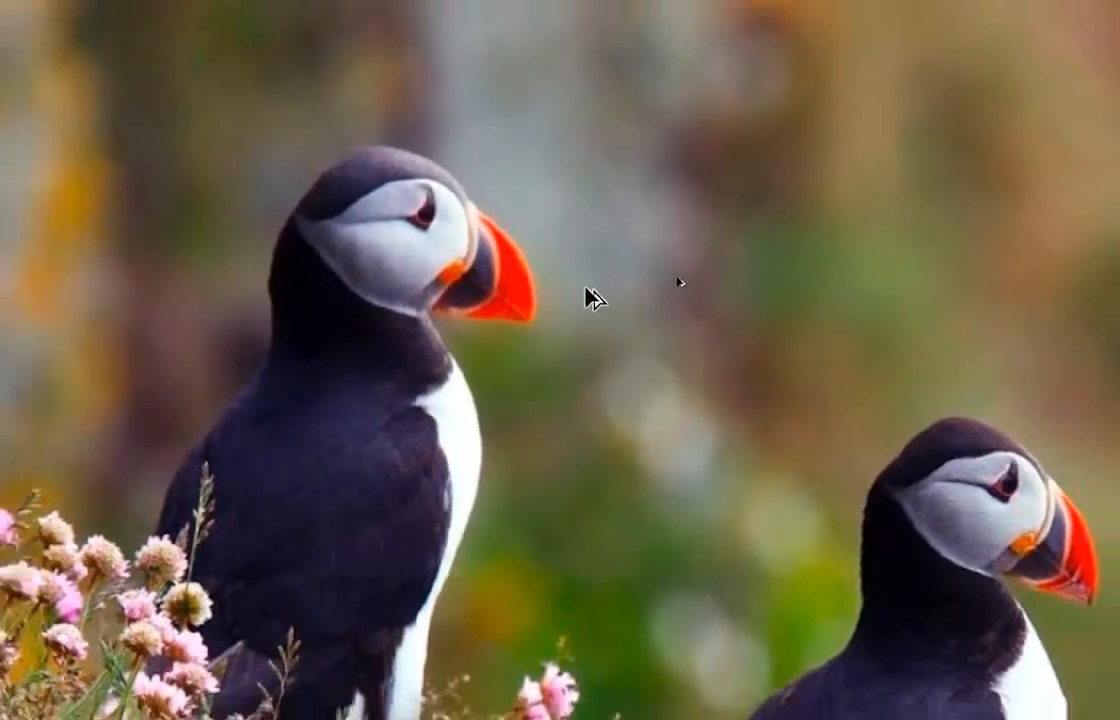
click(114, 408)
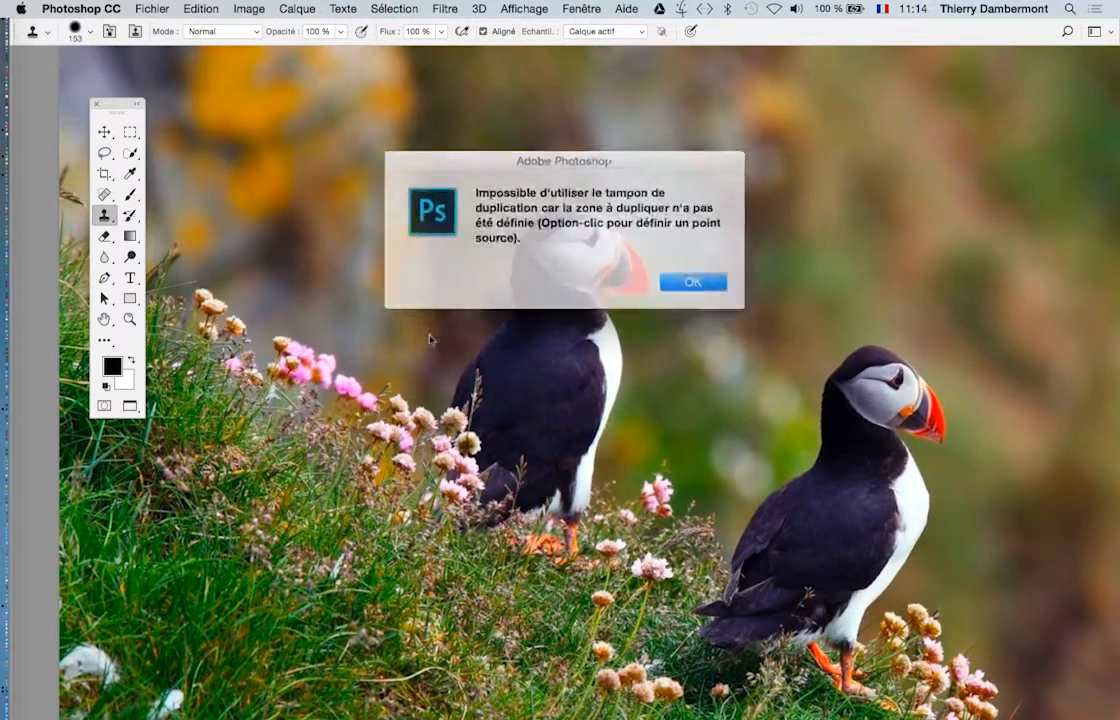
click(698, 286)
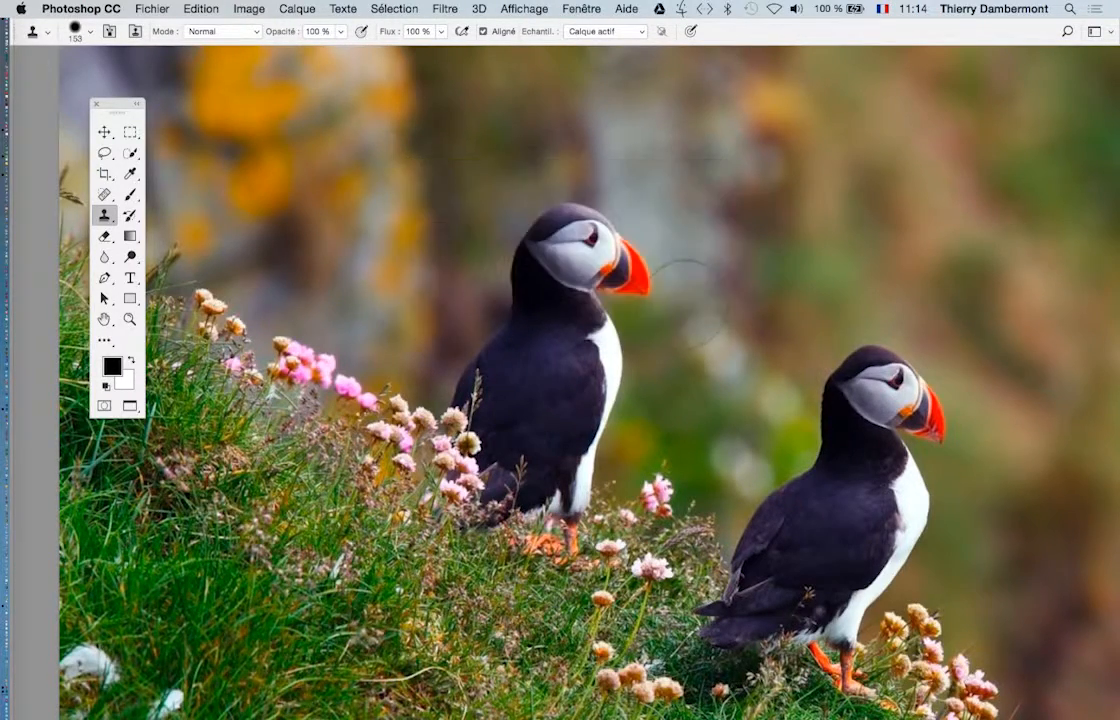
click(335, 332)
click(691, 291)
click(695, 285)
click(684, 276)
click(408, 327)
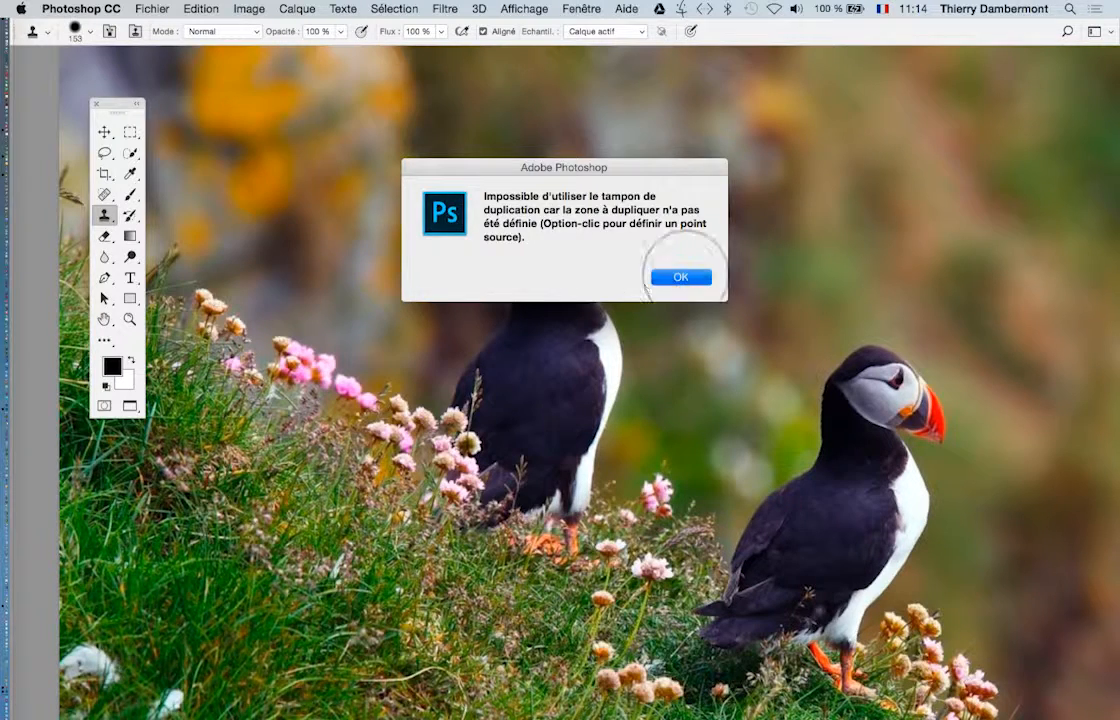
click(680, 277)
click(415, 306)
click(680, 277)
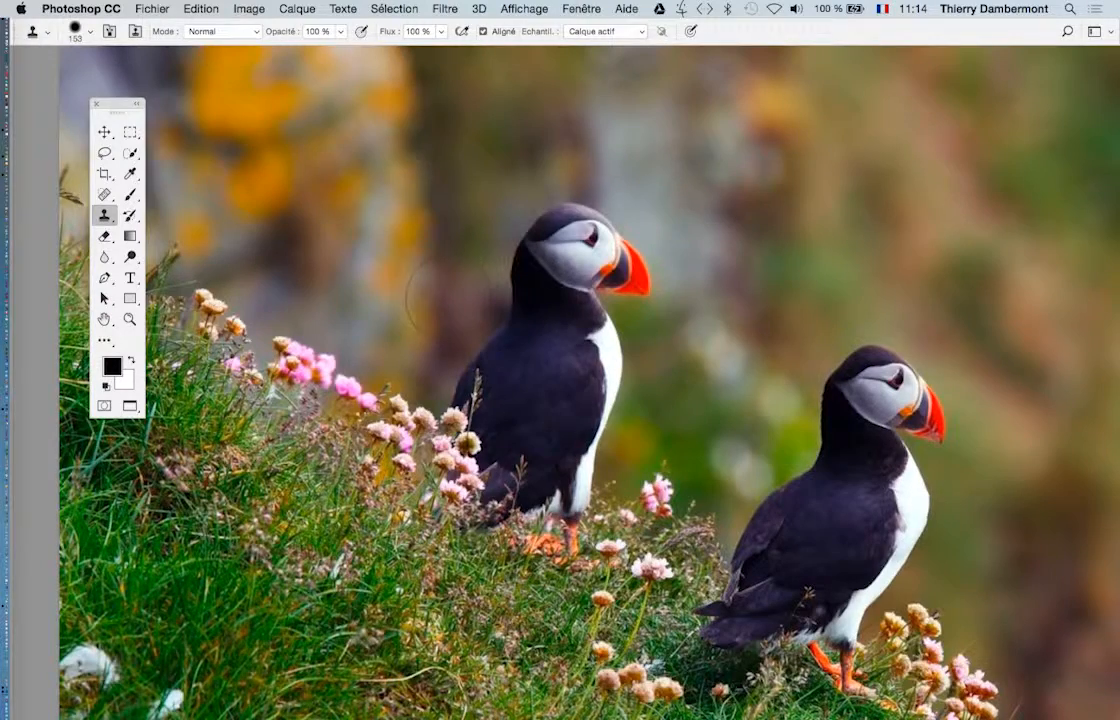
click(430, 296)
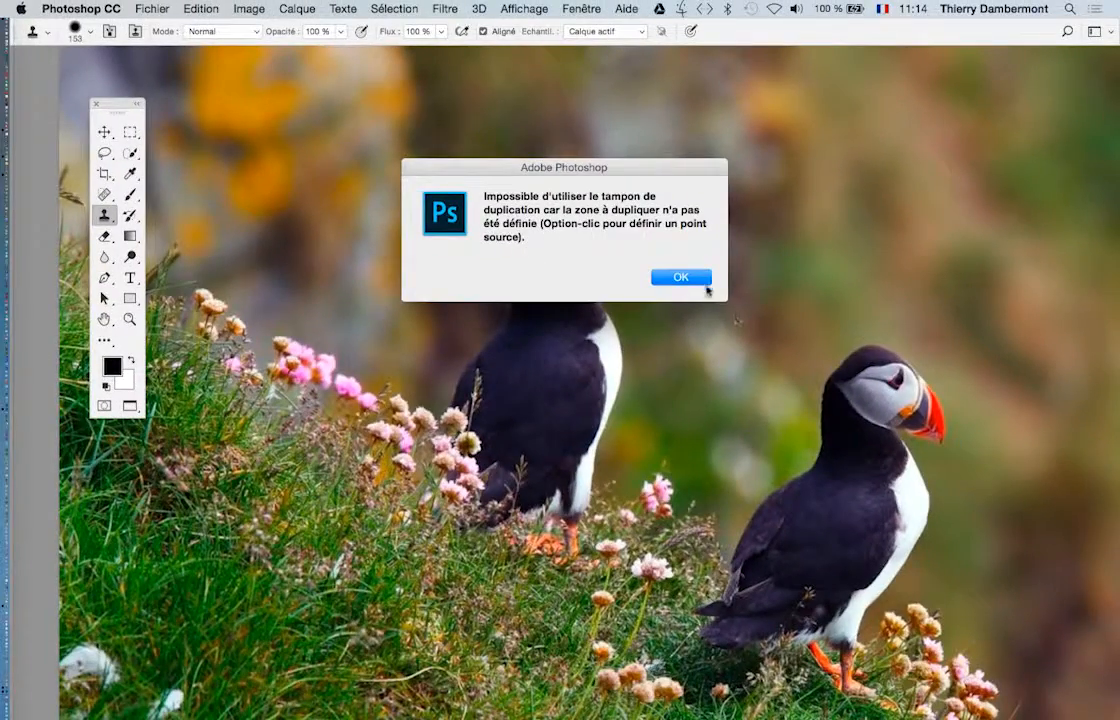
click(900, 318)
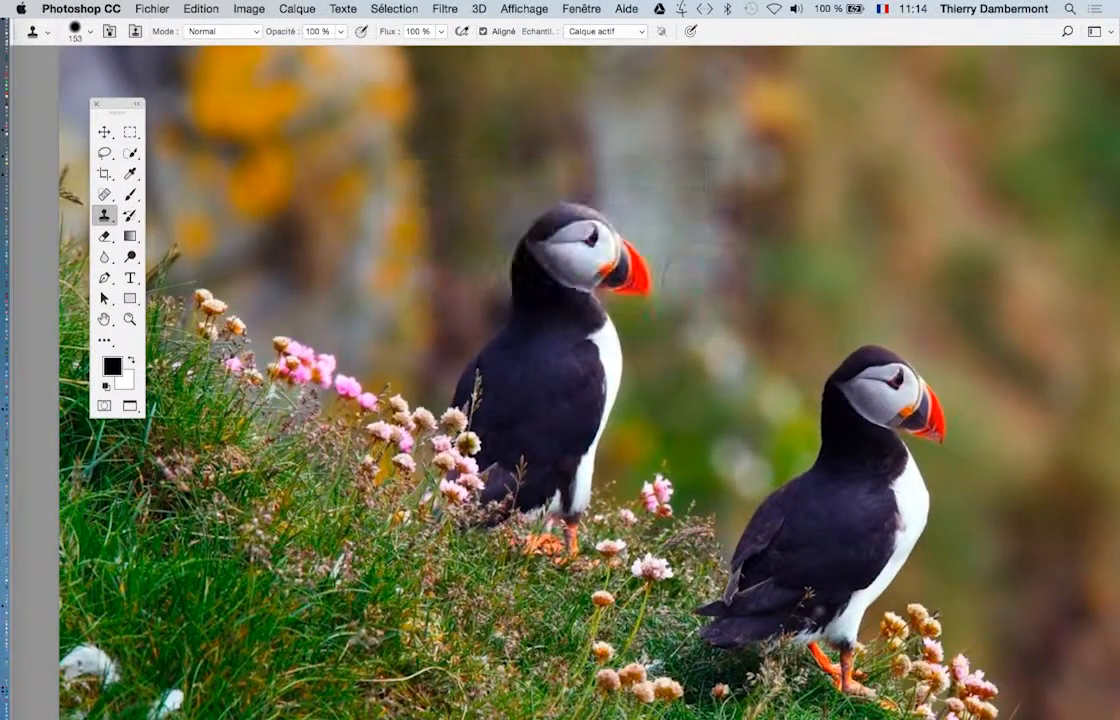
Try to clone nearby grass and flowers over the left puffin's legs and the flowers beside it
key(space)
drag(712, 354, 752, 337)
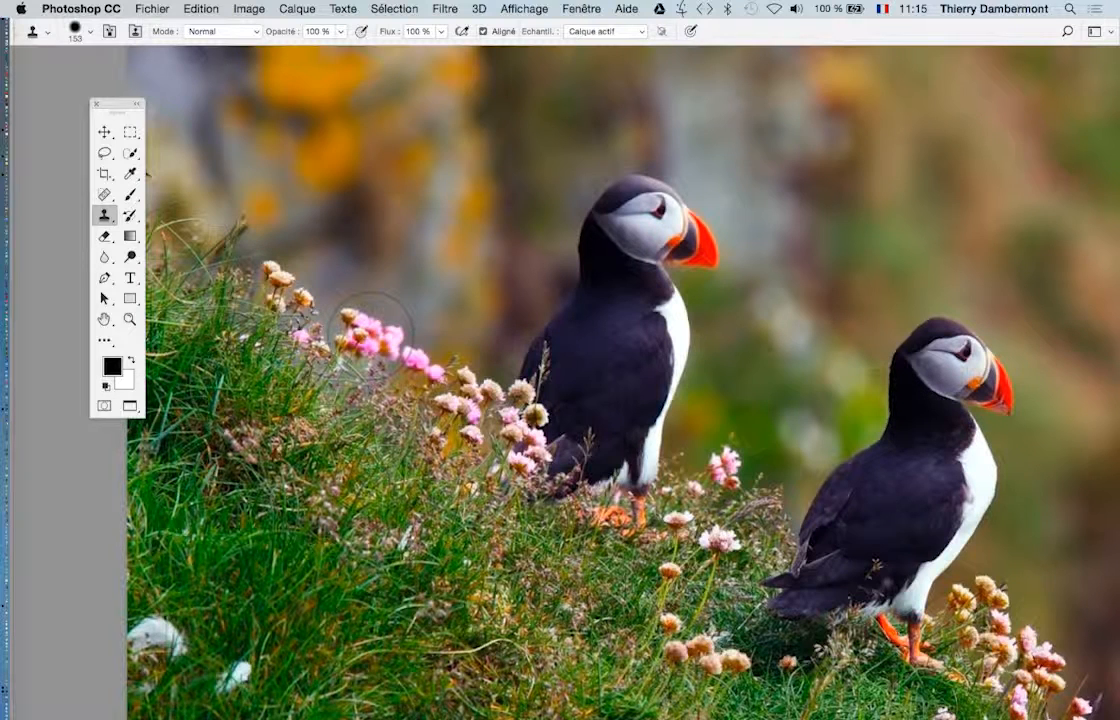
key(space)
mouse_move(409, 318)
mouse_down()
mouse_move(529, 325)
mouse_move(505, 332)
mouse_up()
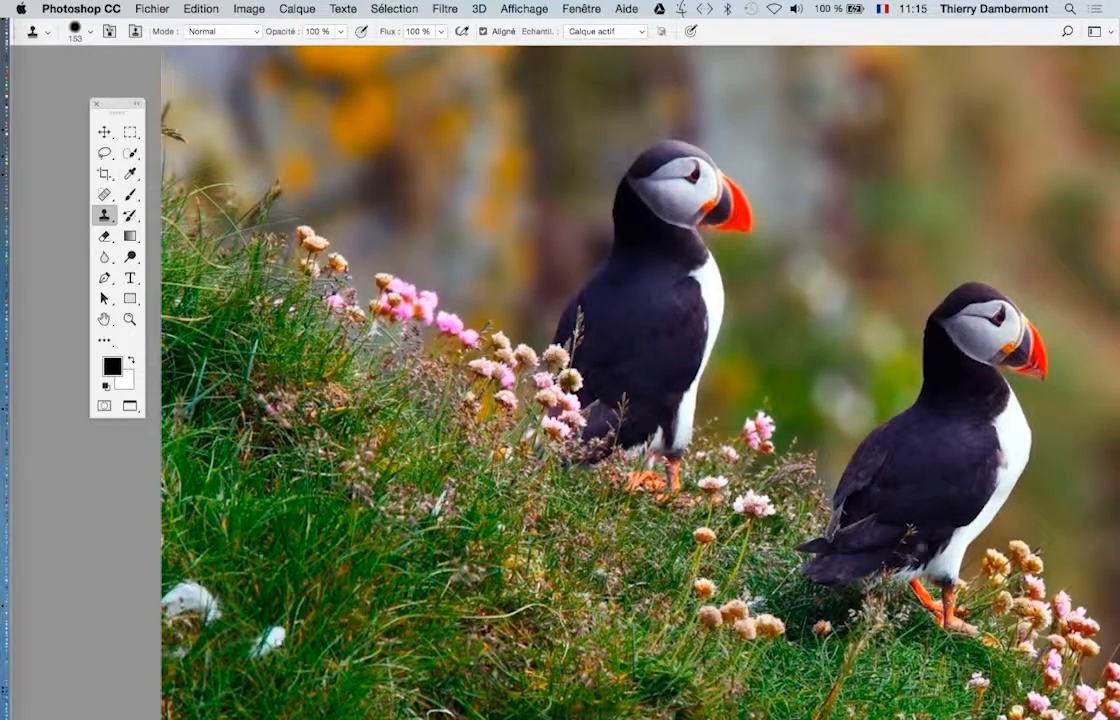
drag(762, 470, 730, 464)
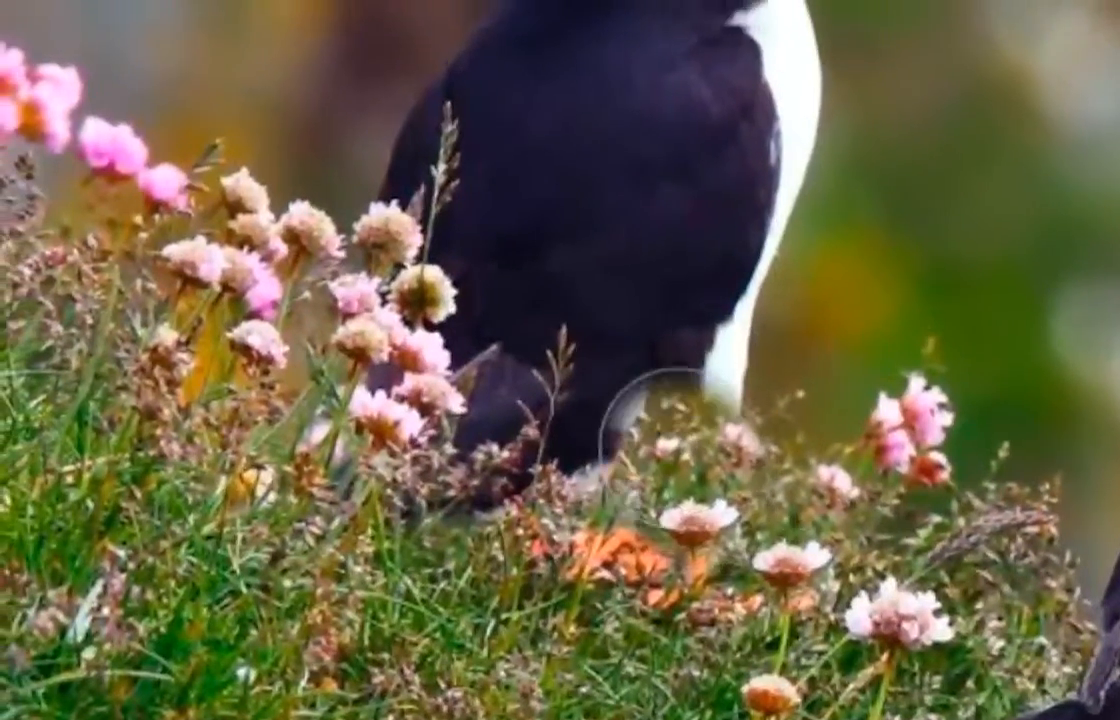
mouse_move(660, 422)
mouse_down()
mouse_move(592, 455)
mouse_move(639, 389)
mouse_move(663, 440)
mouse_move(633, 405)
mouse_move(628, 415)
mouse_move(636, 401)
mouse_up()
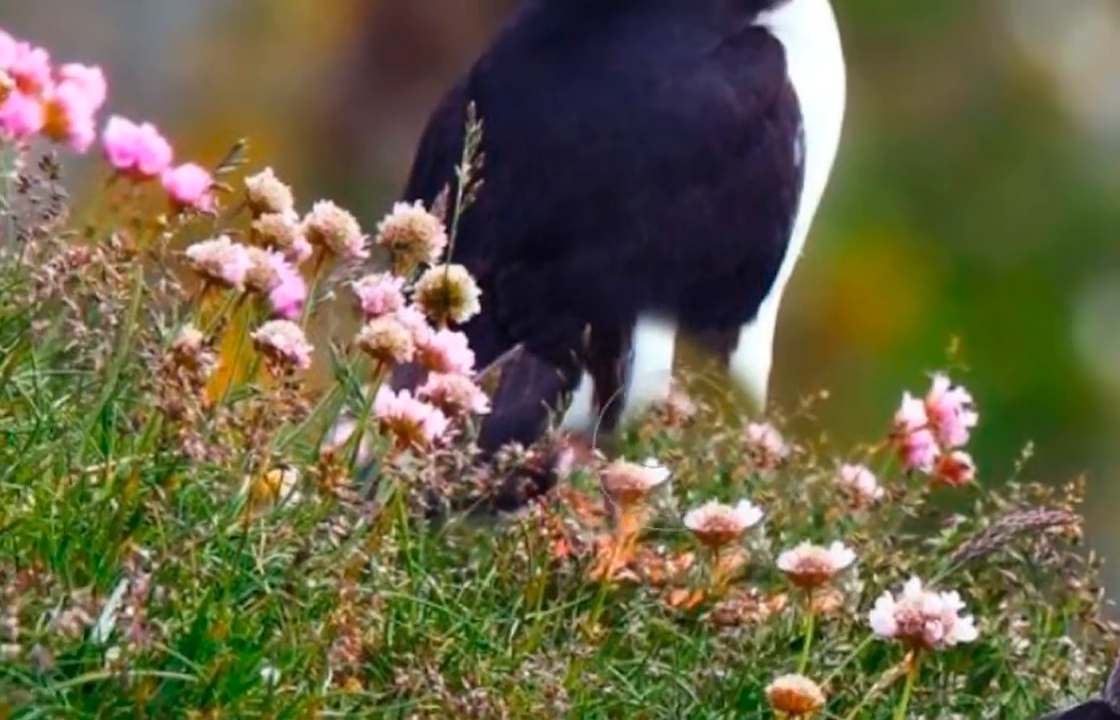
mouse_move(548, 440)
mouse_down()
mouse_move(615, 385)
mouse_move(563, 365)
mouse_move(553, 394)
mouse_up()
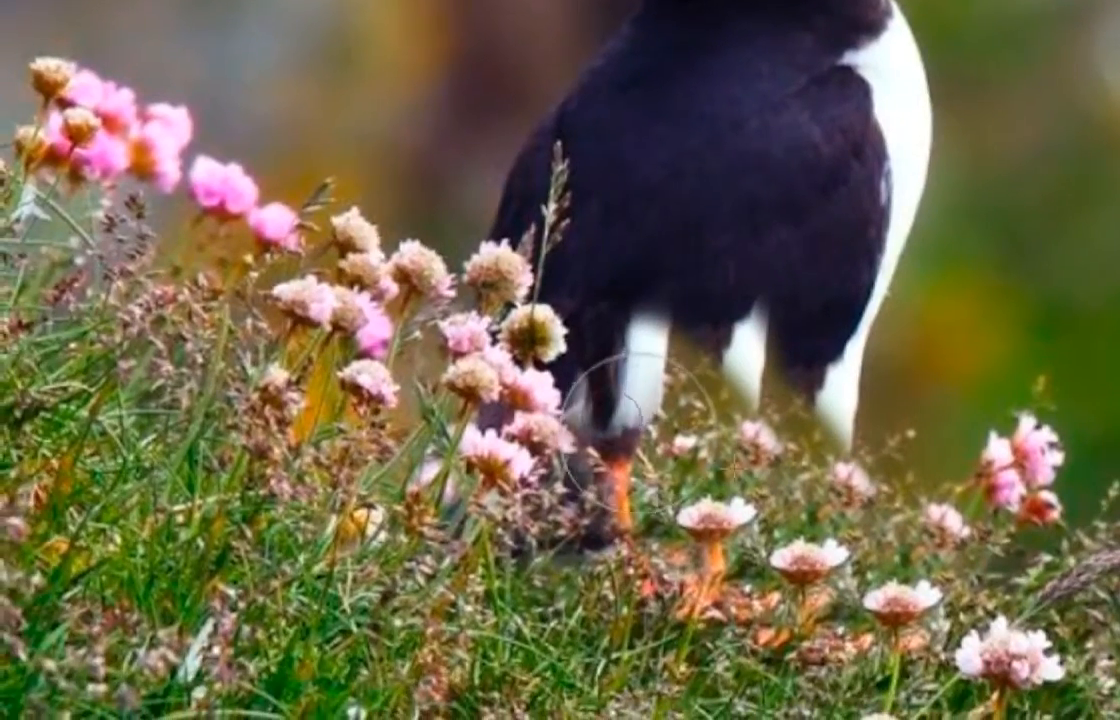
mouse_move(639, 434)
mouse_down()
mouse_move(661, 472)
mouse_move(642, 347)
mouse_move(591, 425)
mouse_move(585, 339)
mouse_up()
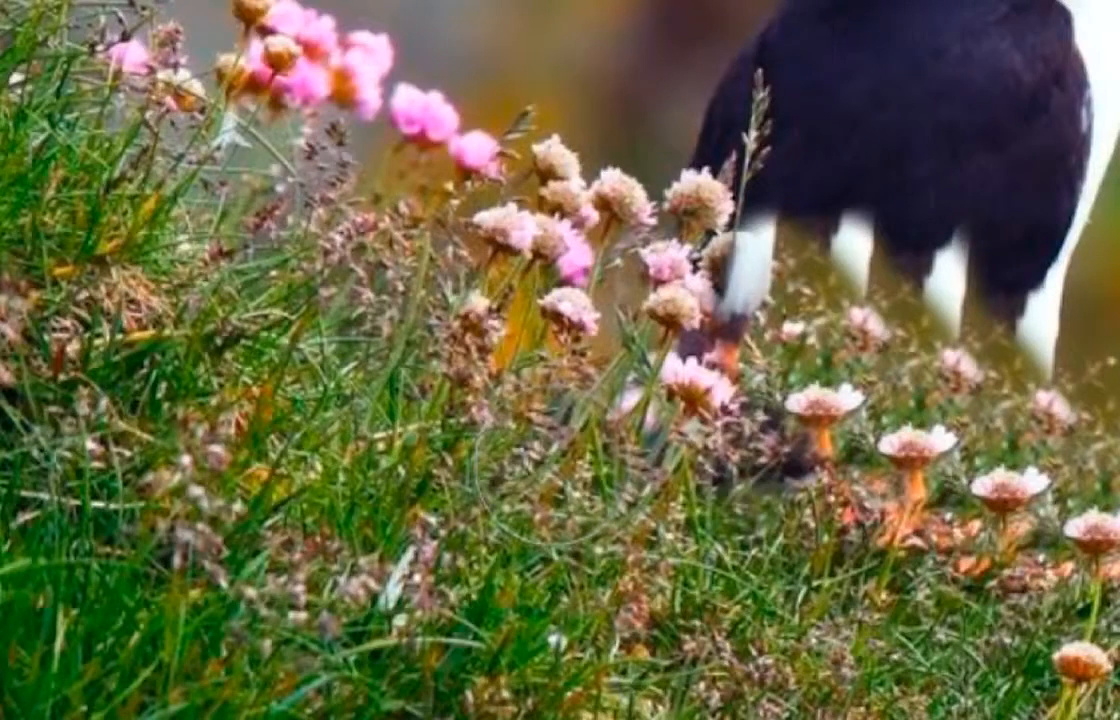
key(super+alt+Escape)
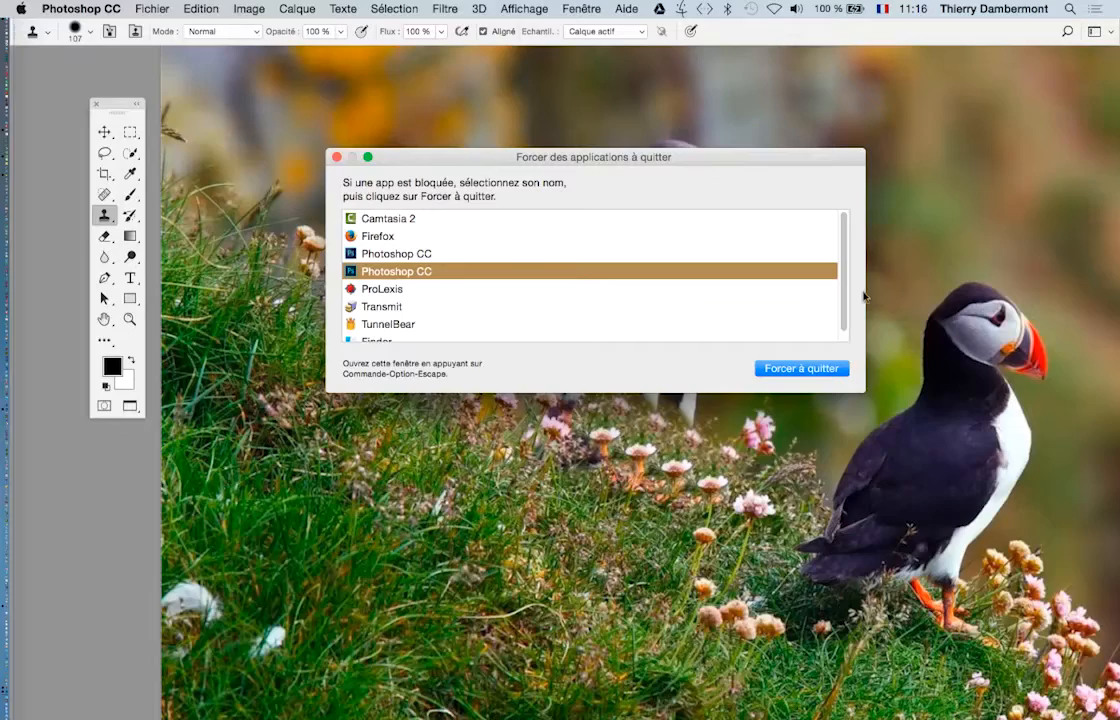
click(336, 157)
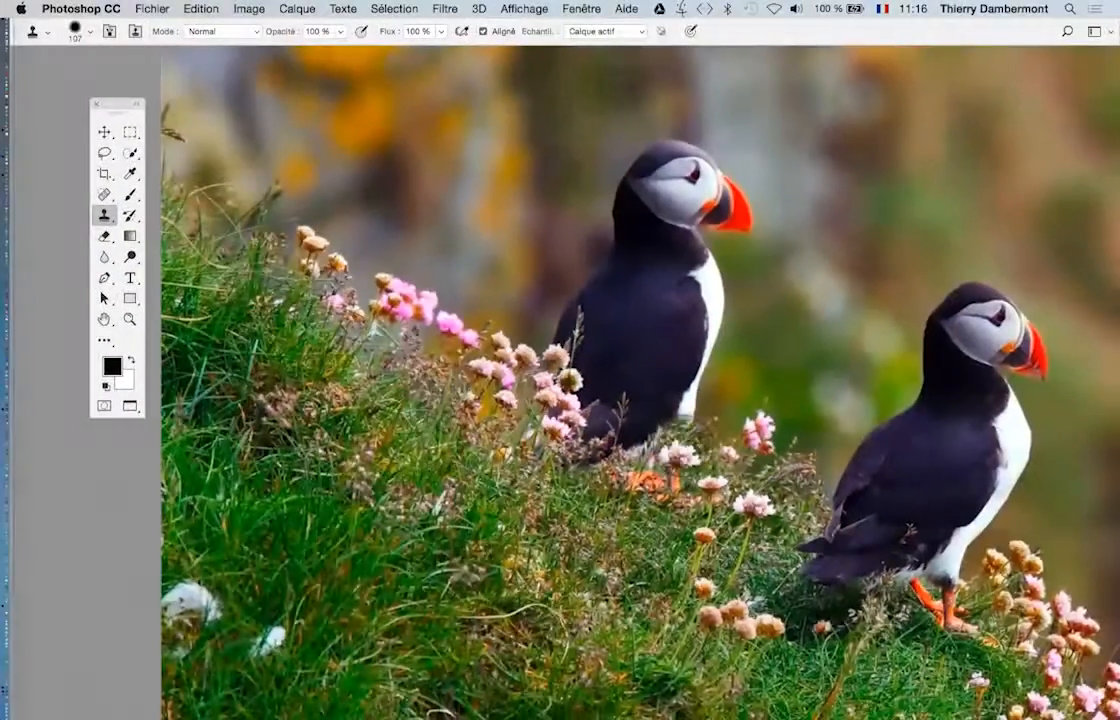
Try to clone grass and flowers over the left puffin's lower body and background over its beak and breast, undoing the last stroke
mouse_move(680, 455)
mouse_down()
mouse_move(678, 470)
mouse_move(685, 408)
mouse_move(655, 432)
mouse_move(625, 420)
mouse_move(605, 430)
mouse_move(604, 388)
mouse_move(598, 408)
mouse_move(545, 375)
mouse_move(495, 435)
mouse_move(512, 407)
mouse_up()
mouse_move(460, 330)
mouse_down()
mouse_move(400, 325)
mouse_move(450, 295)
mouse_move(345, 300)
mouse_move(390, 425)
mouse_up()
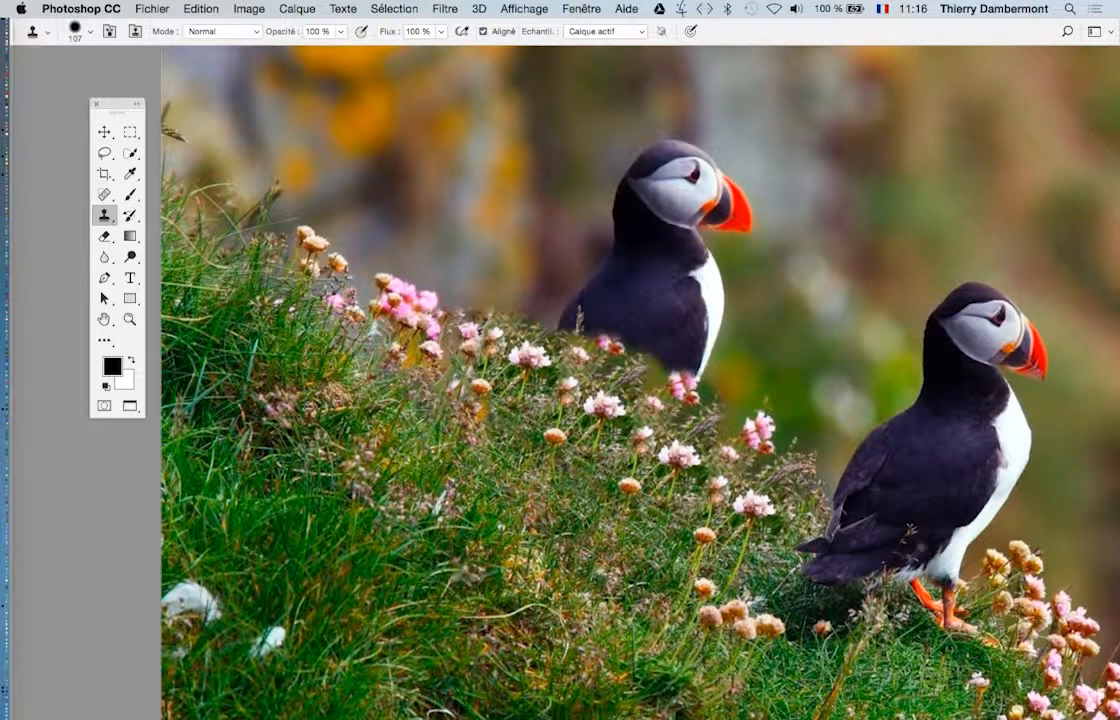
mouse_move(705, 350)
mouse_down()
mouse_move(738, 188)
mouse_move(712, 200)
mouse_move(727, 190)
mouse_up()
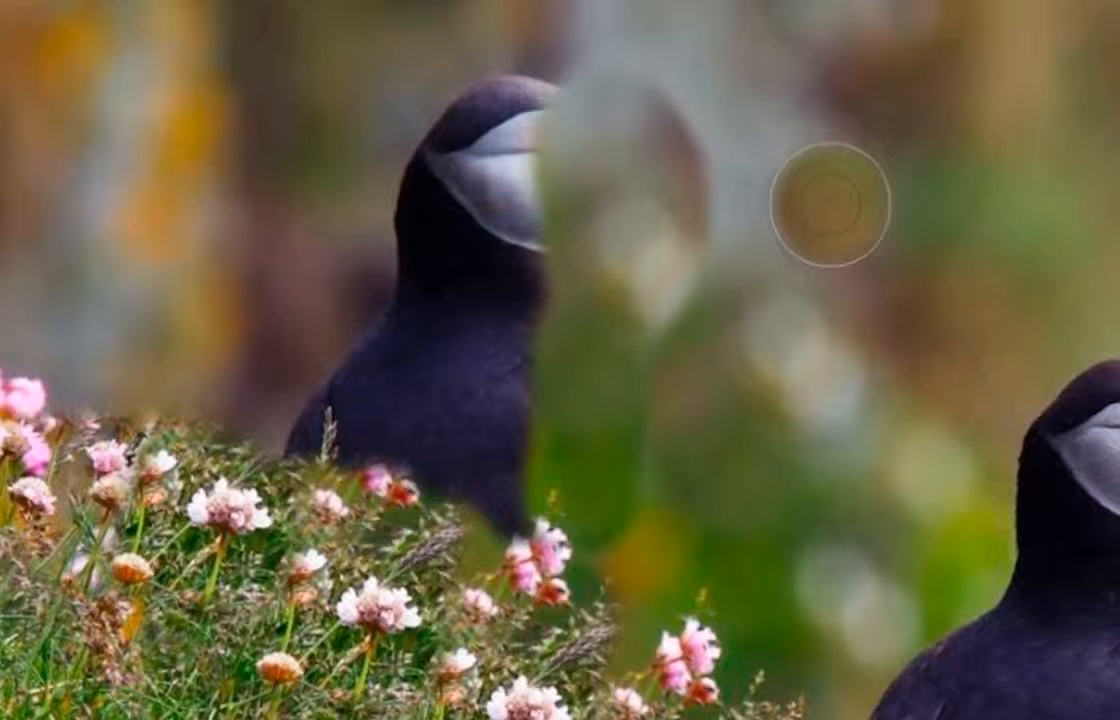
key(ctrl+z)
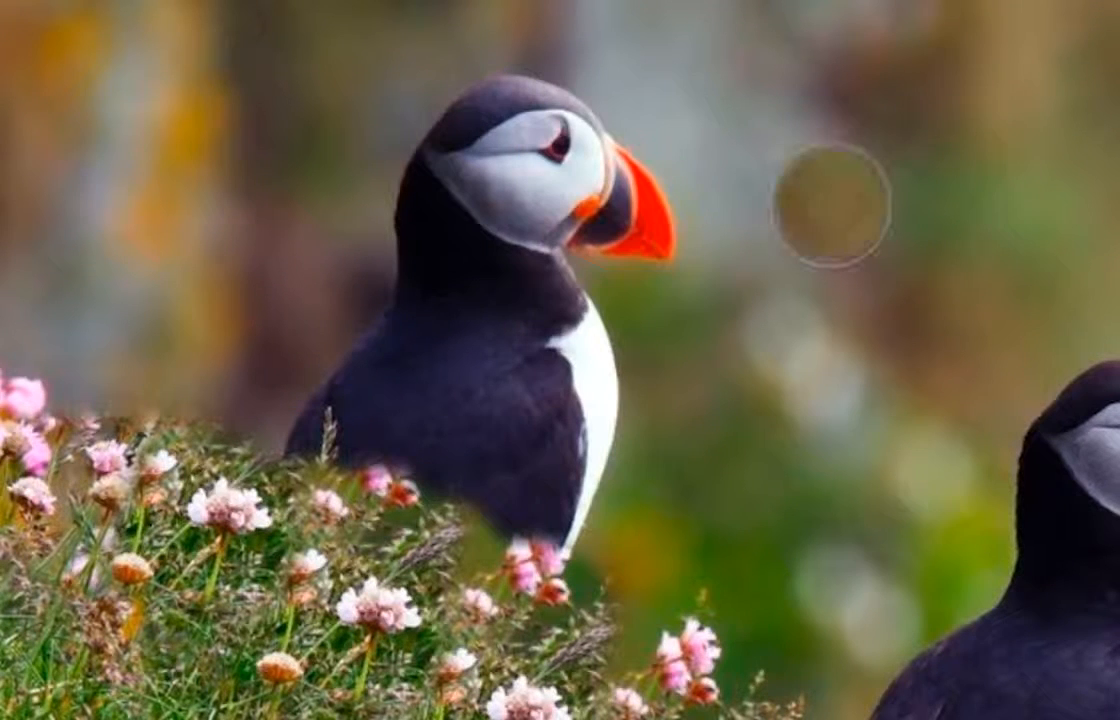
Soften the edge of the Clone Stamp brush by lowering its hardness and set its size to 108 px
mouse_move(832, 205)
mouse_down()
mouse_move(835, 215)
mouse_move(830, 55)
mouse_move(842, 7)
mouse_up()
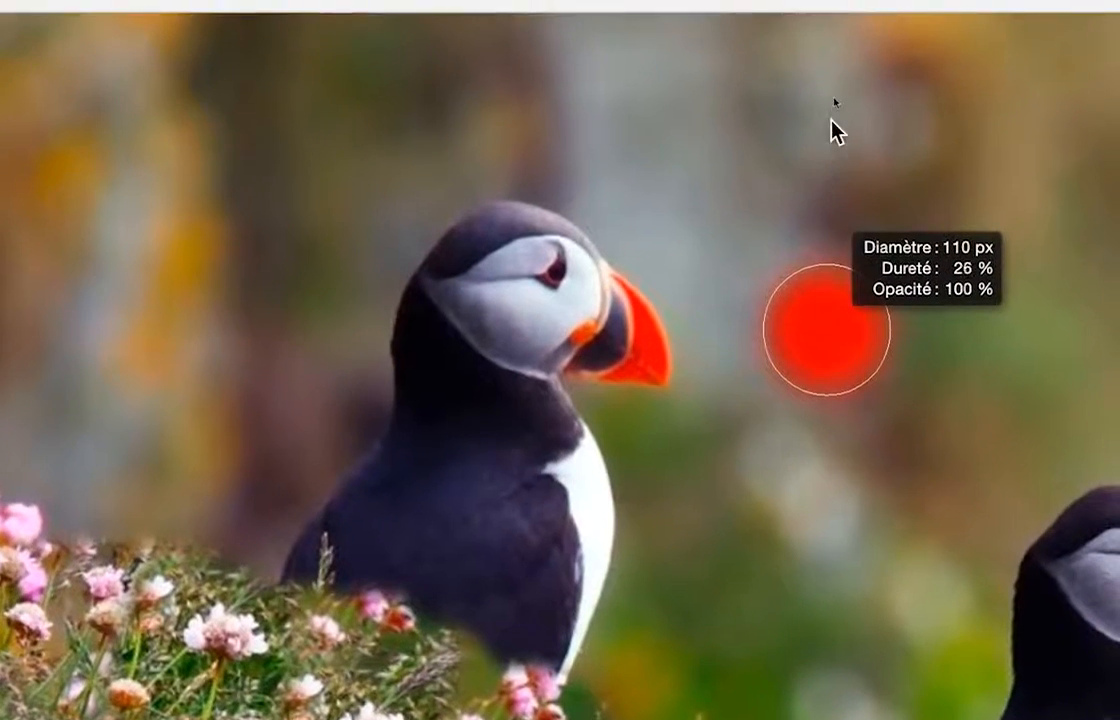
drag(831, 119, 834, 70)
drag(924, 326, 926, 323)
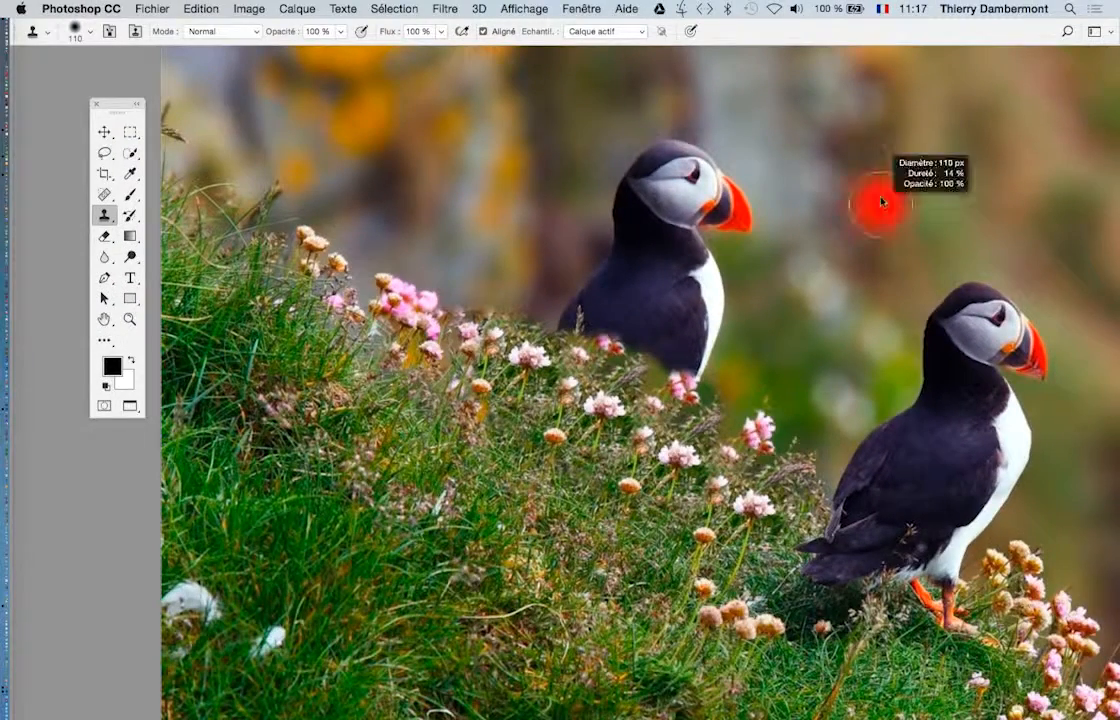
drag(882, 201, 870, 110)
Try to clone the blurred background over the left puffin's beak, breast and head with the softened brush
mouse_move(768, 205)
mouse_down()
mouse_move(733, 255)
mouse_move(709, 334)
mouse_up()
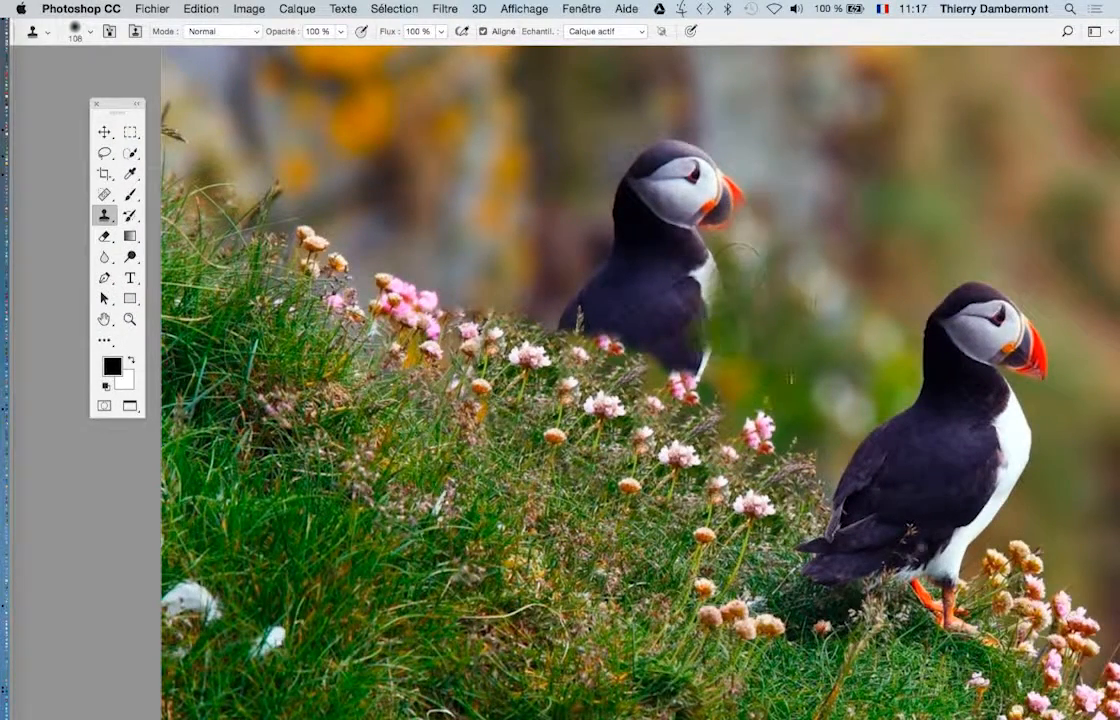
mouse_move(742, 271)
mouse_down()
mouse_move(738, 172)
mouse_move(725, 188)
mouse_move(713, 325)
mouse_move(704, 177)
mouse_up()
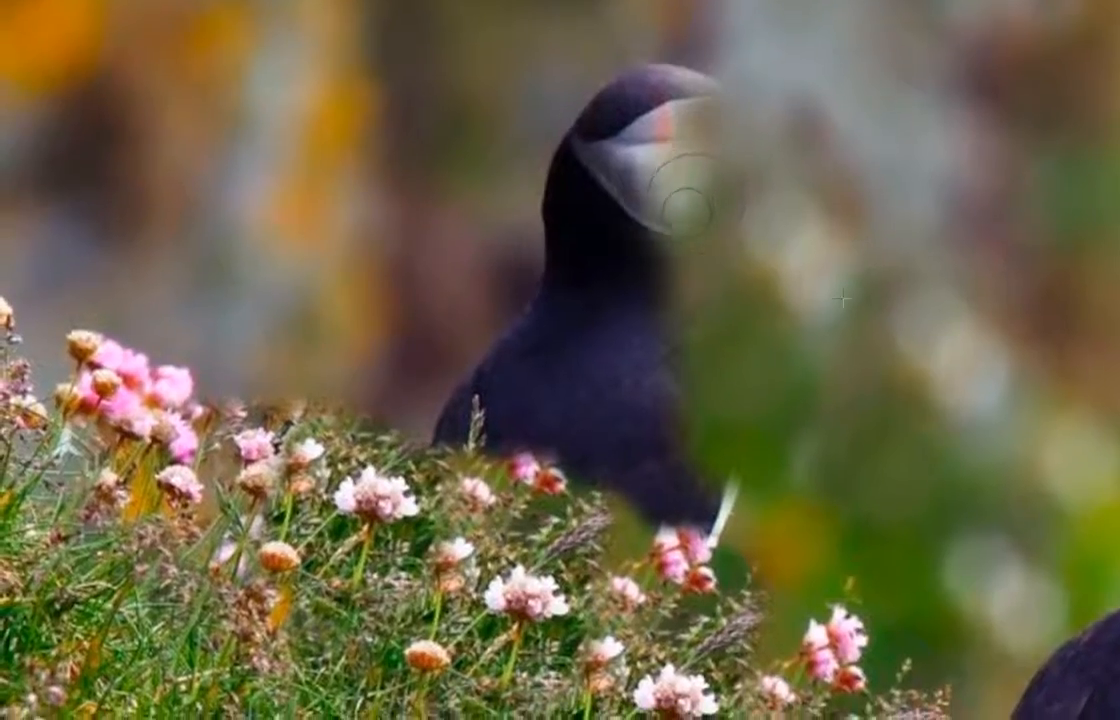
mouse_move(687, 208)
mouse_down()
mouse_move(657, 313)
mouse_move(643, 157)
mouse_move(616, 150)
mouse_up()
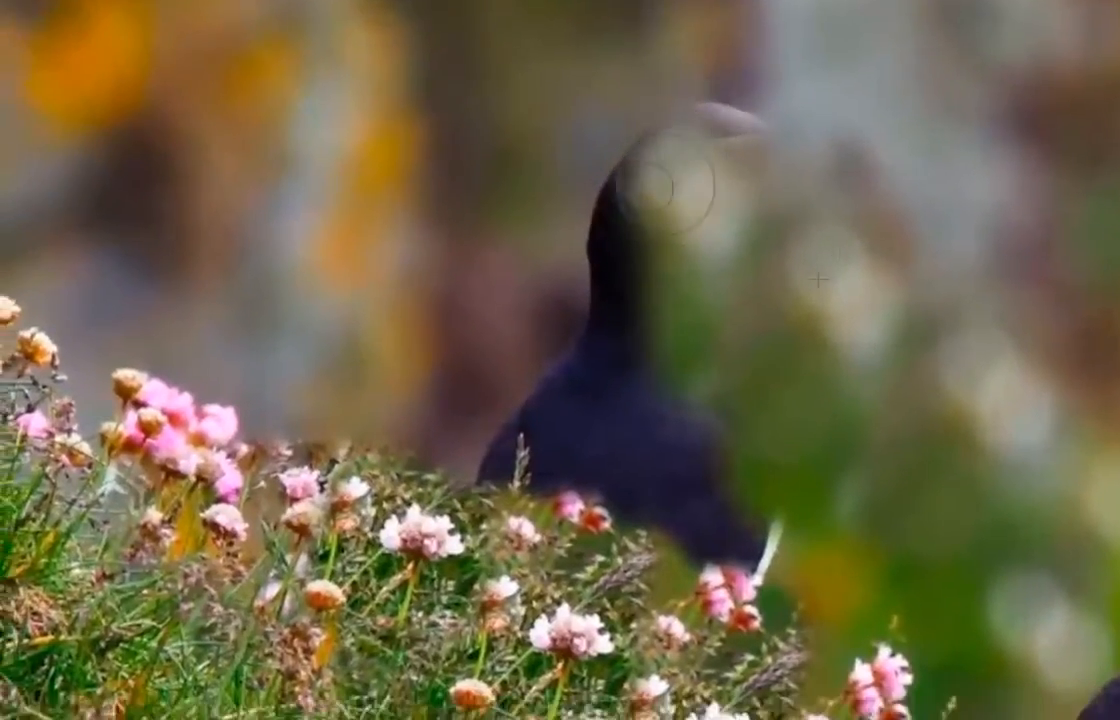
mouse_move(665, 185)
mouse_down()
mouse_move(632, 276)
mouse_move(588, 128)
mouse_move(576, 129)
mouse_up()
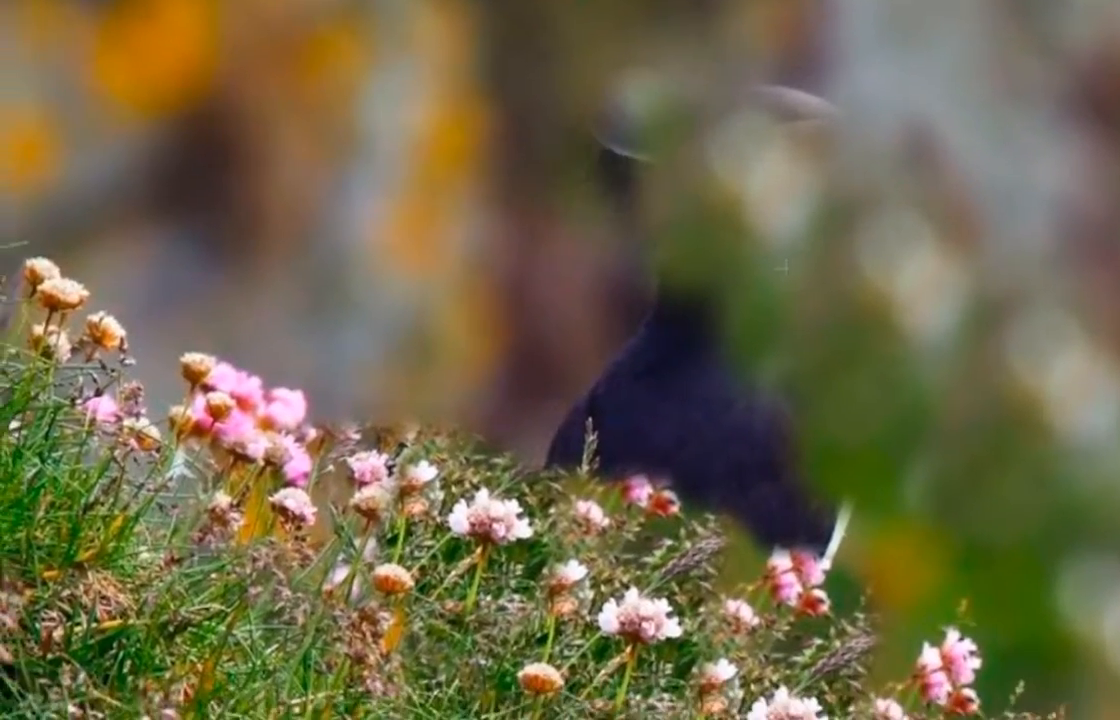
Try more background strokes around the left puffin's head and neck, and undo the recent strokes there
drag(635, 168, 622, 222)
key(ctrl+z)
drag(597, 112, 560, 145)
key(ctrl+z)
key(ctrl+z)
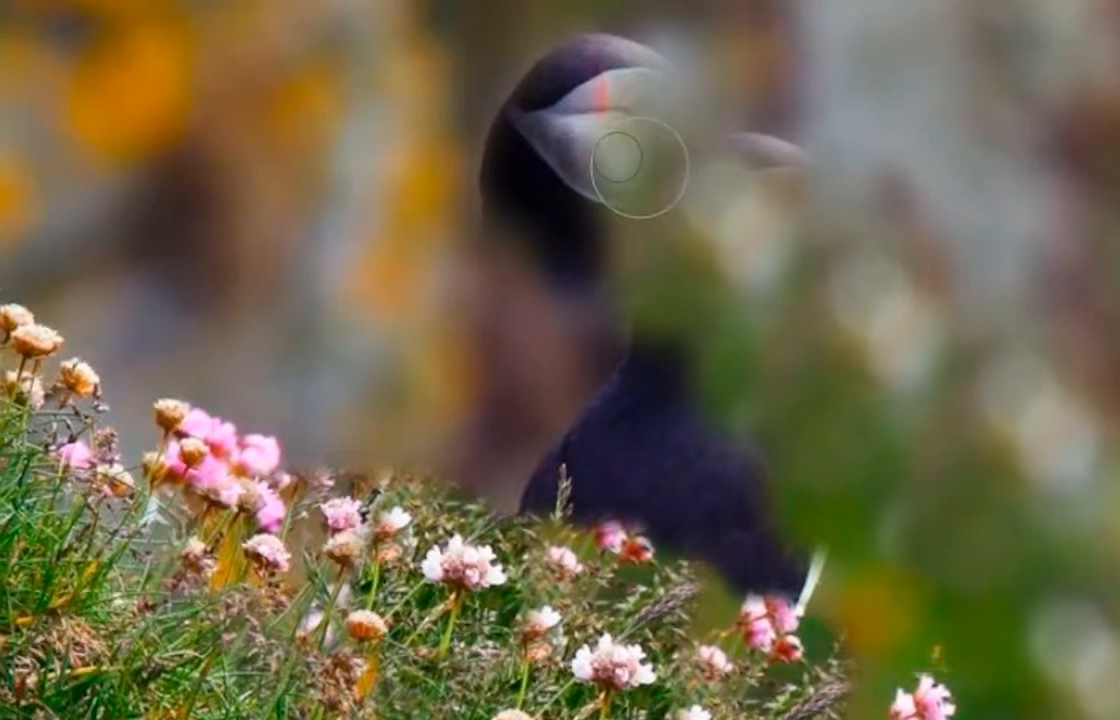
key(ctrl+z)
key(ctrl+z)
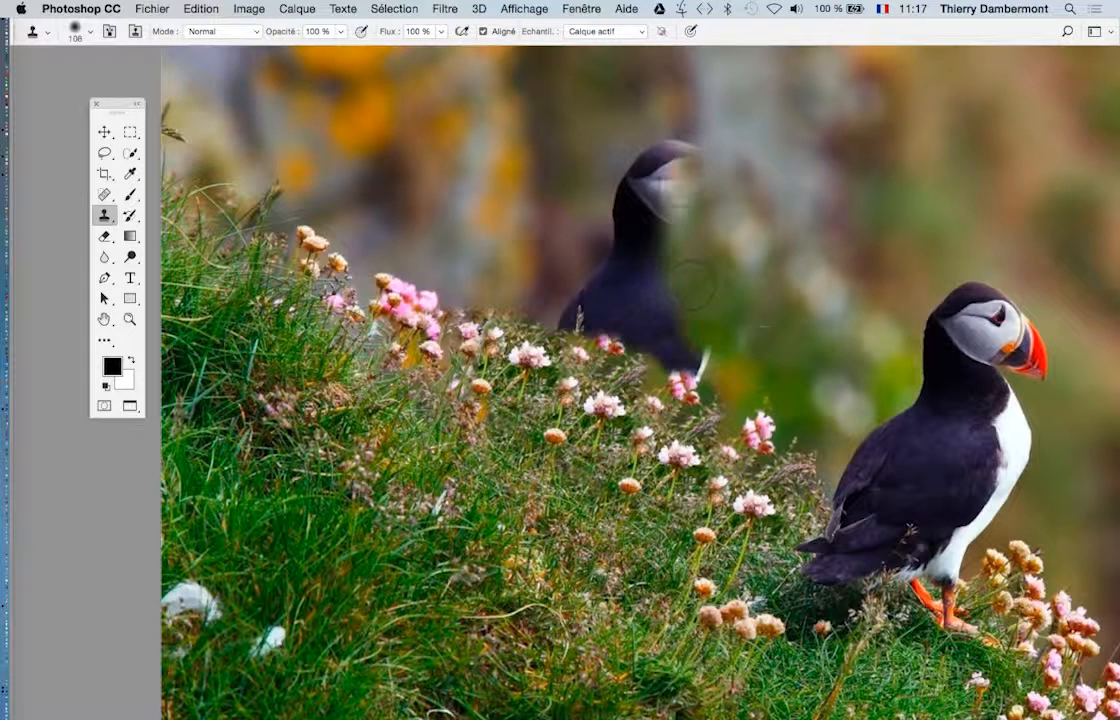
Try to cover the left puffin's remaining head, neck and body with cloned blurred background
mouse_move(692, 285)
mouse_down()
mouse_move(691, 162)
mouse_move(675, 153)
mouse_move(662, 160)
mouse_move(643, 255)
mouse_up()
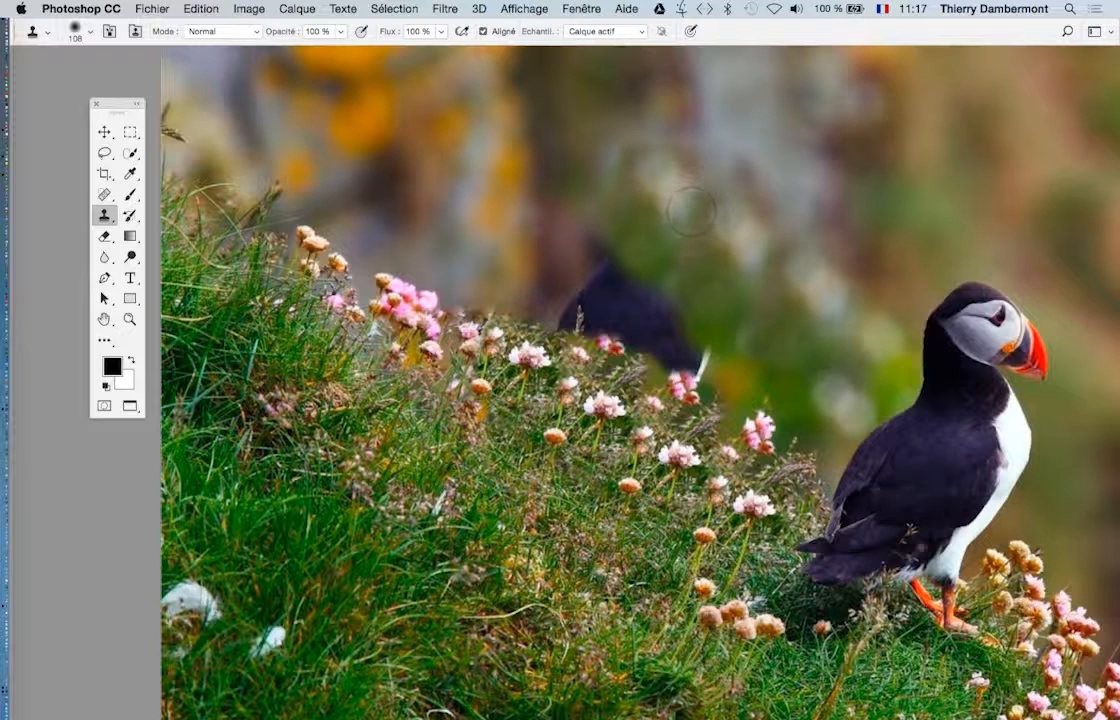
drag(698, 347, 650, 313)
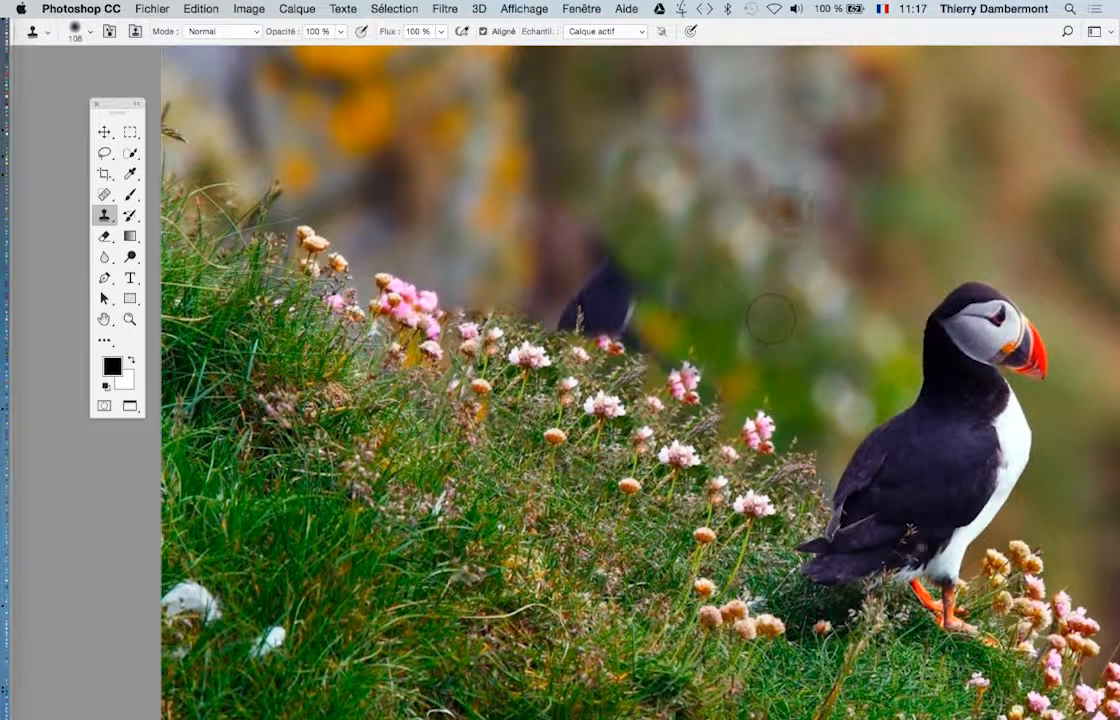
drag(737, 195, 597, 153)
Show the Layers panel (Calques), detach it as a floating panel over the photo and enlarge it
click(581, 8)
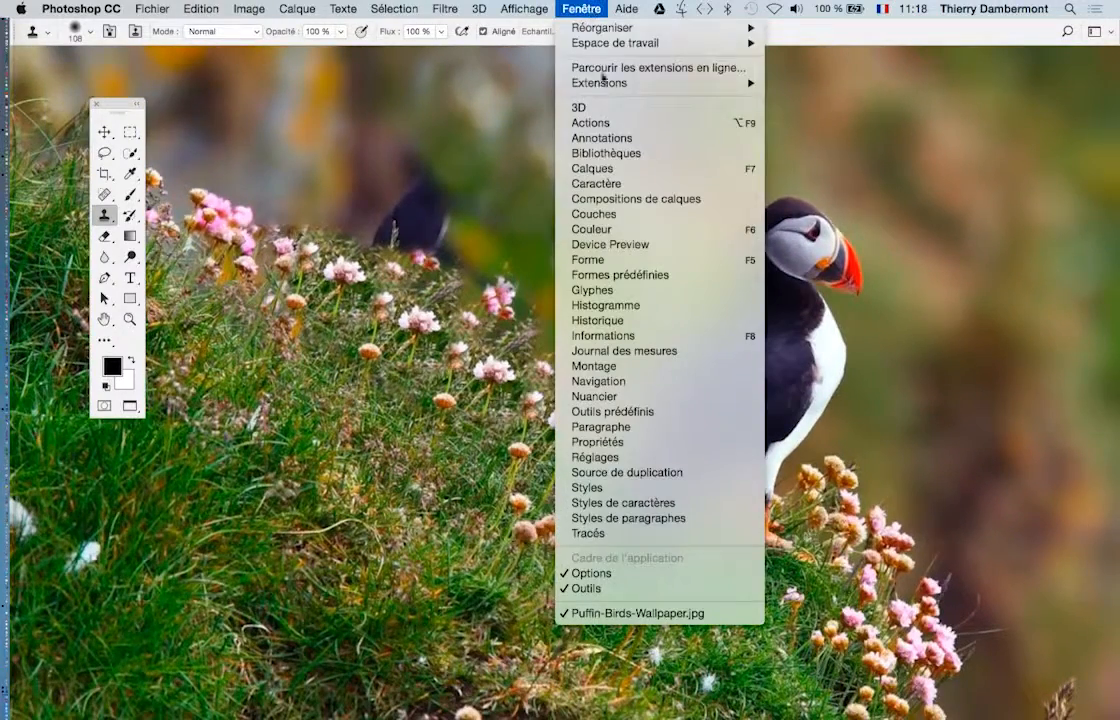
click(649, 170)
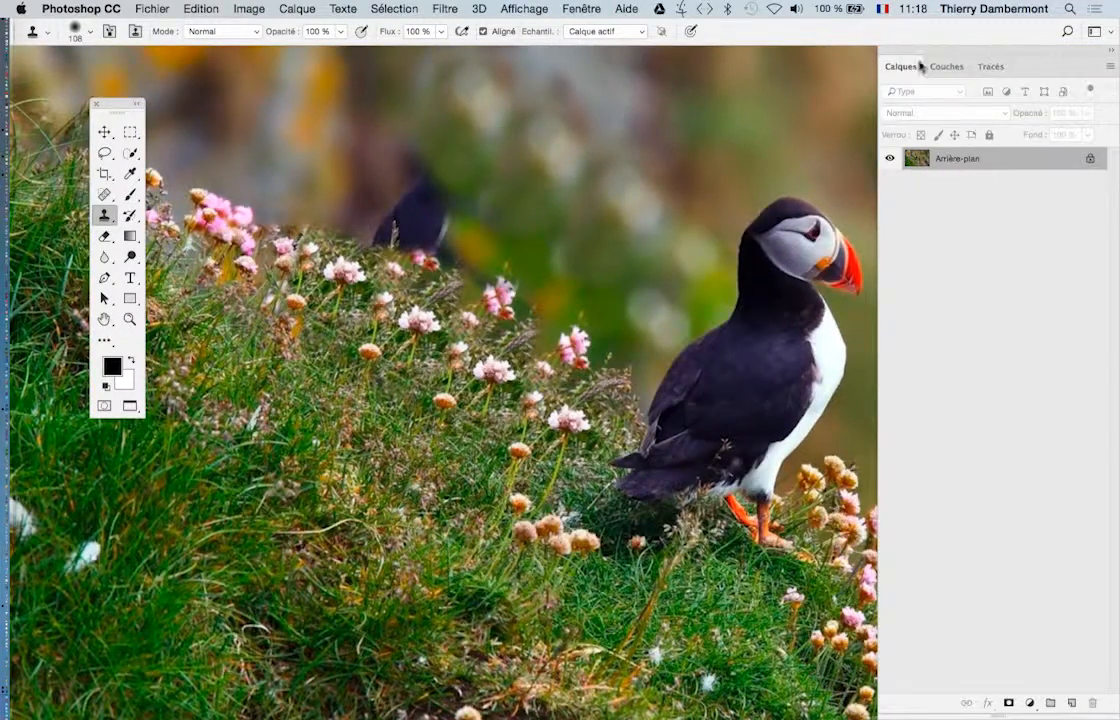
drag(910, 58, 692, 70)
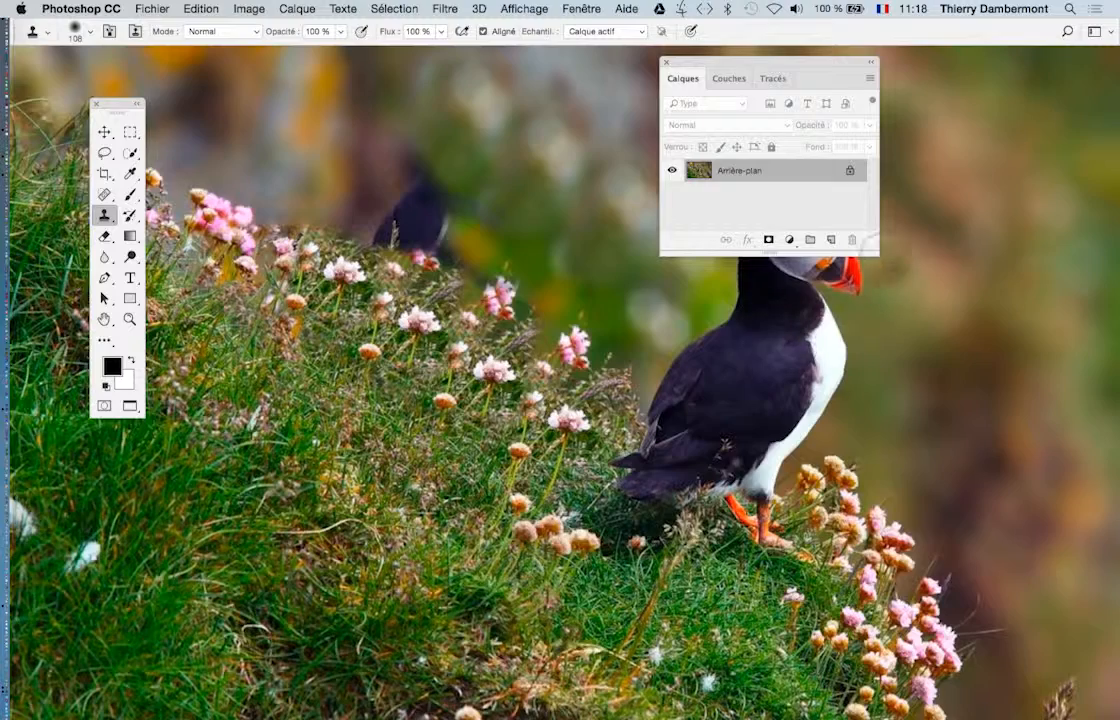
drag(874, 250, 944, 397)
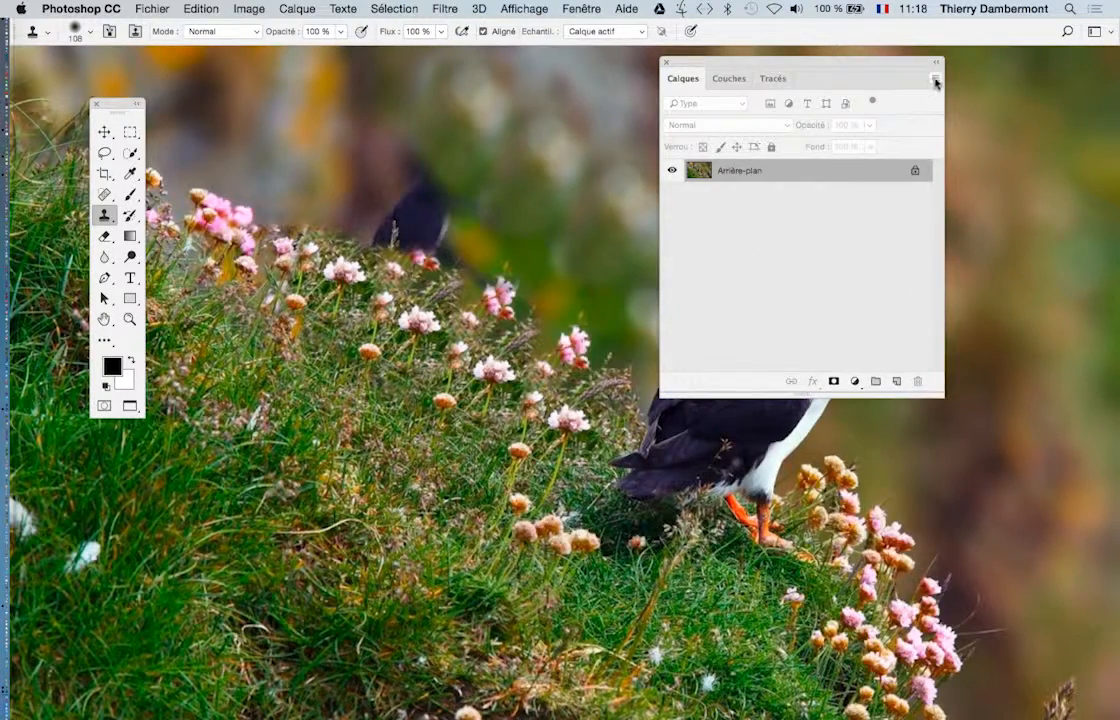
Set the layer thumbnails to the largest size and reposition the floating Layers panel over the photo
click(936, 83)
click(815, 579)
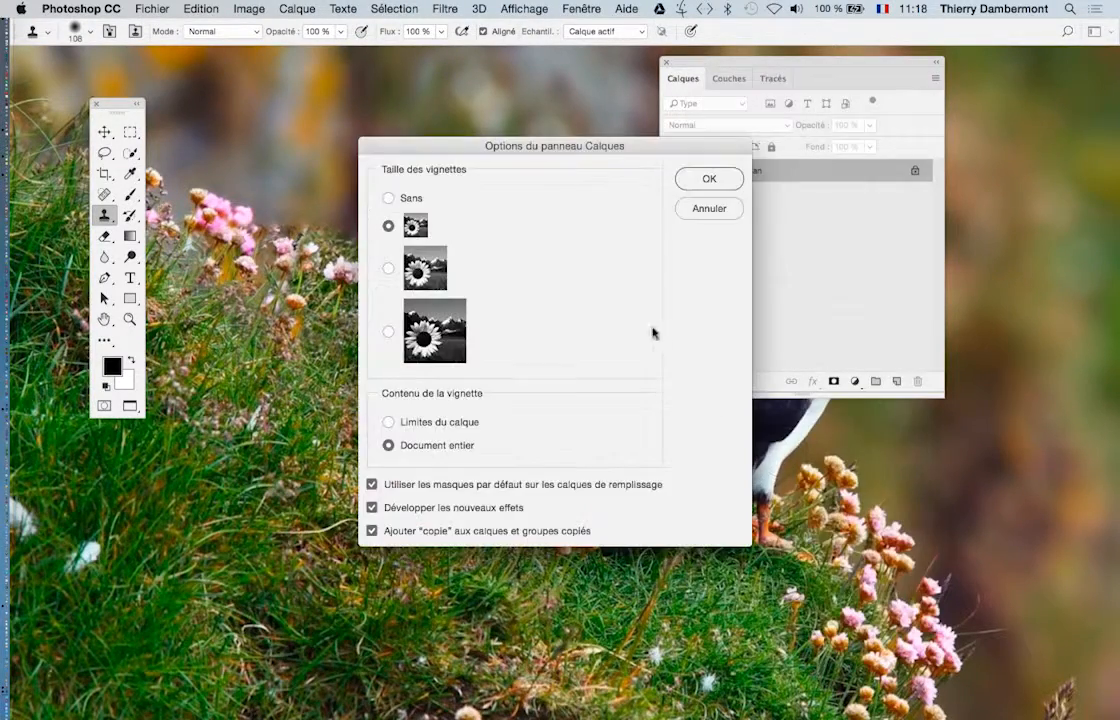
click(709, 180)
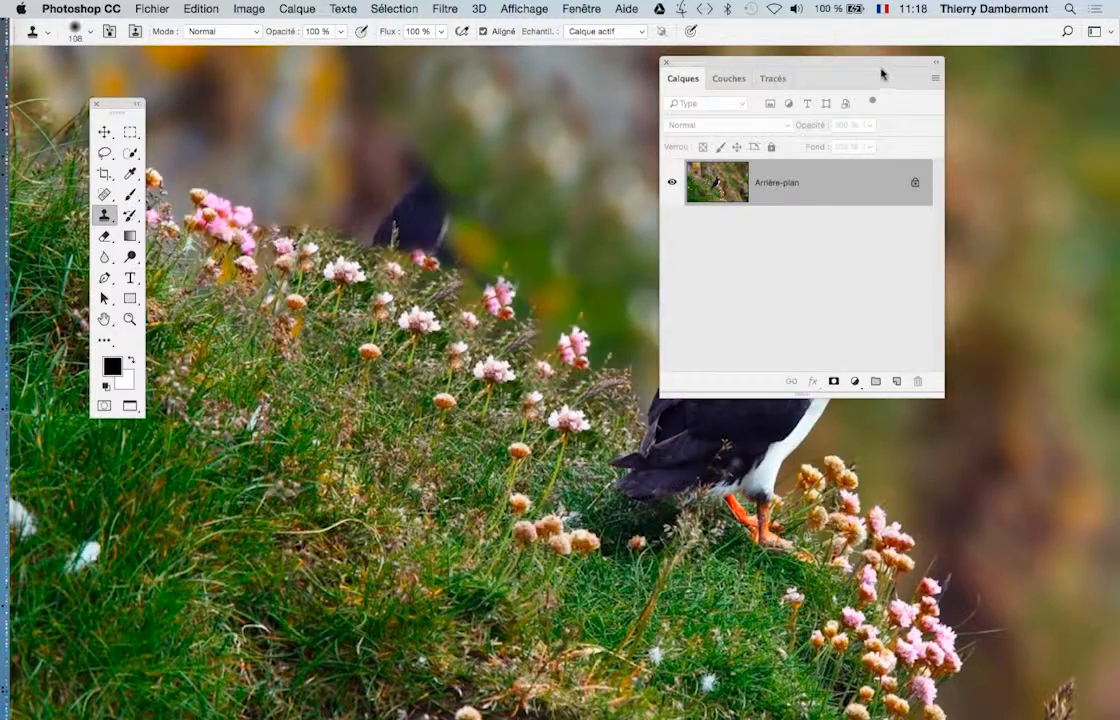
drag(881, 73, 982, 168)
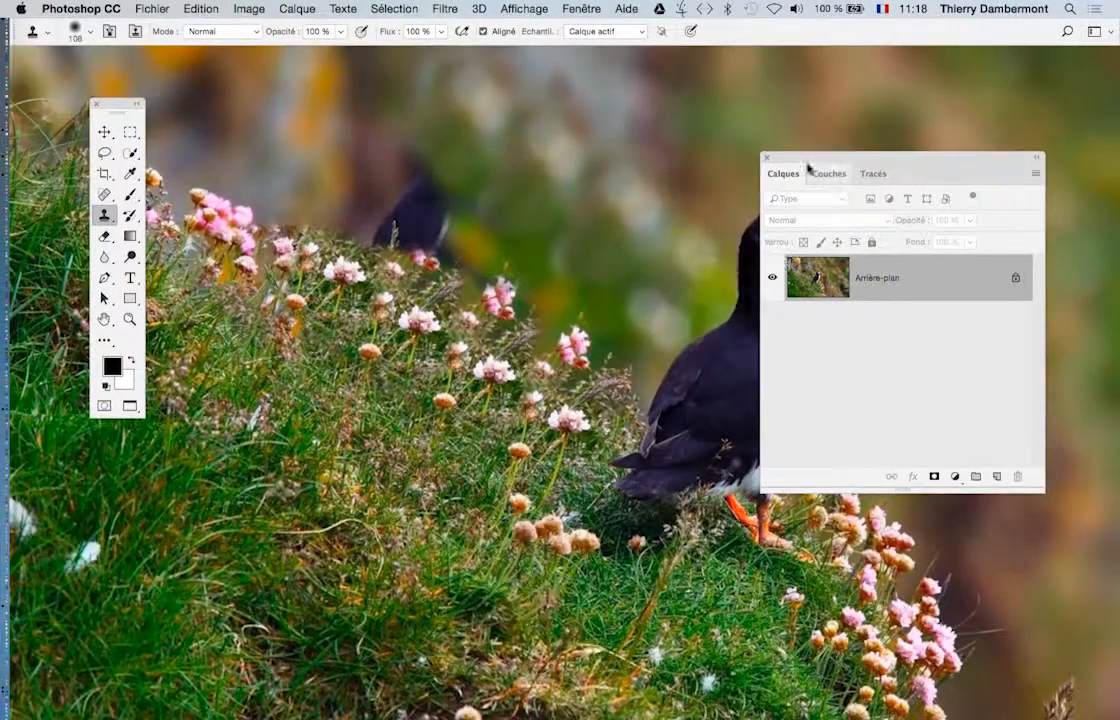
drag(808, 168, 918, 174)
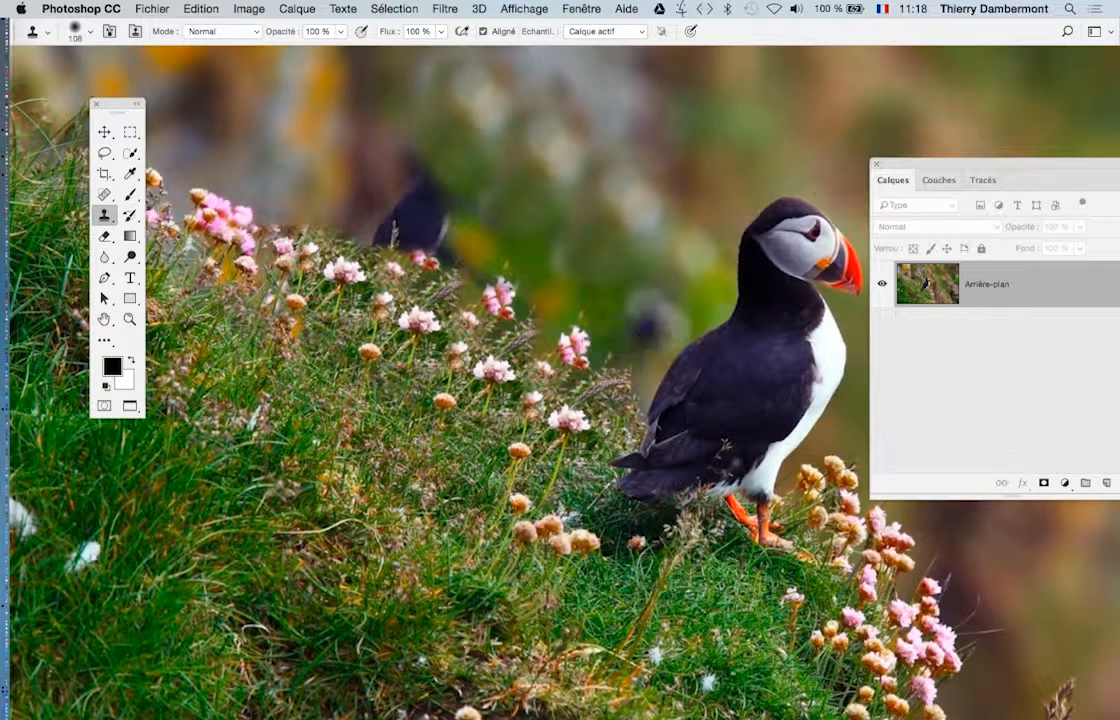
drag(912, 165, 822, 128)
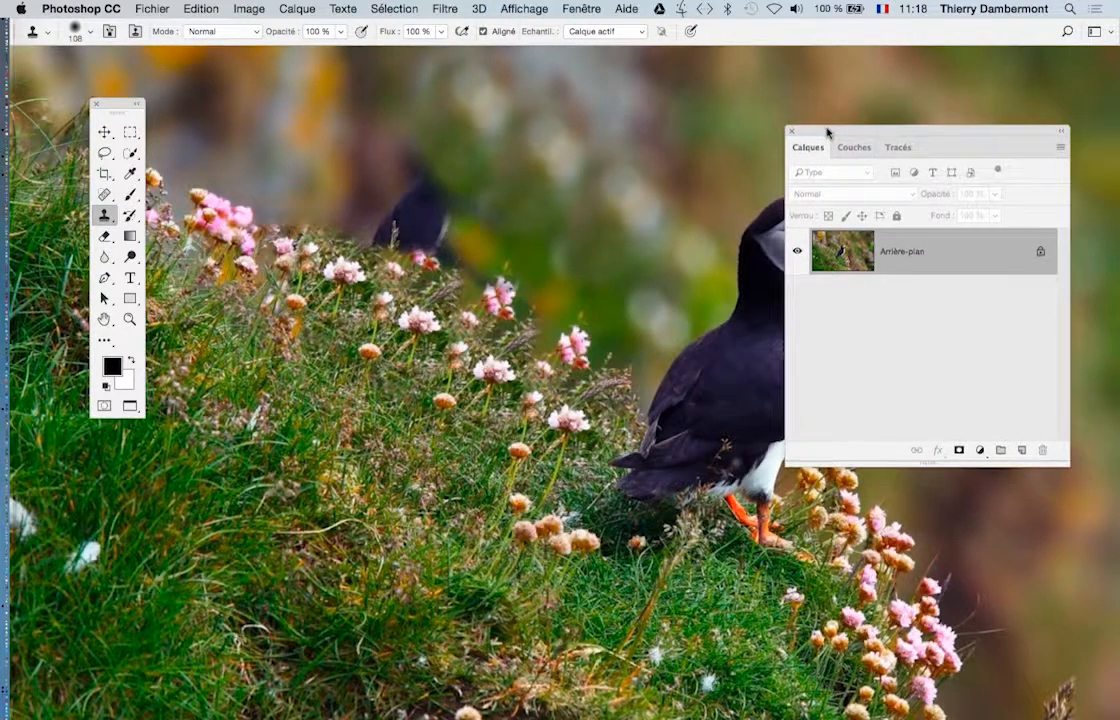
Revert the photo to its last saved version (Version précédente)
click(157, 7)
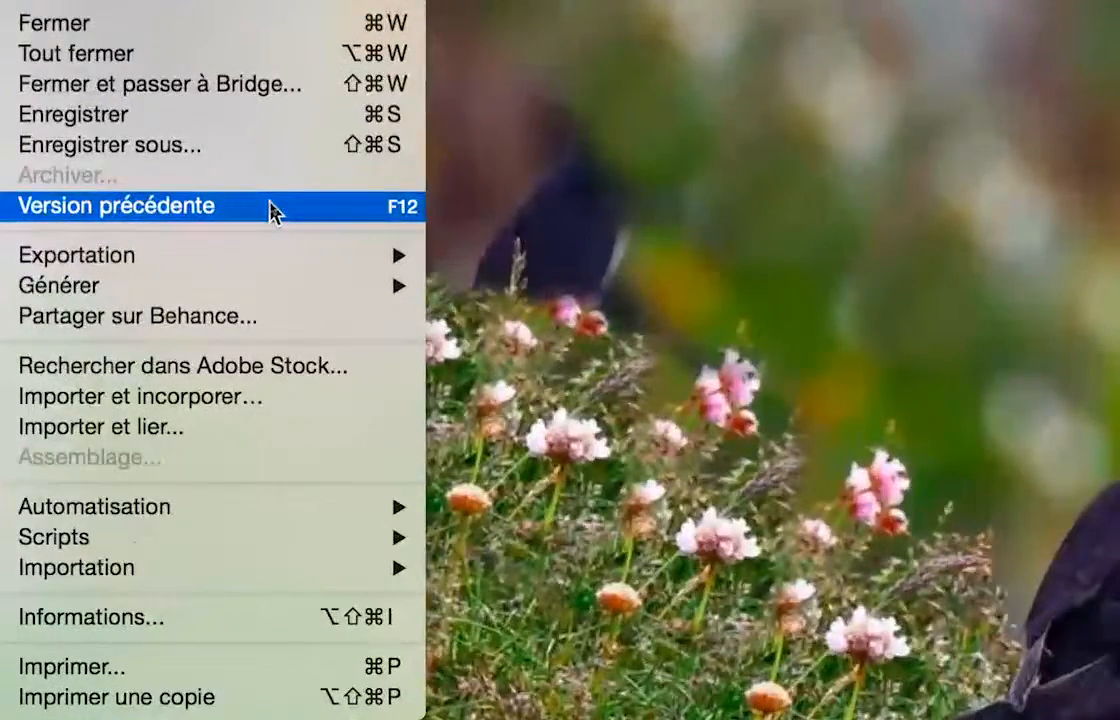
click(271, 206)
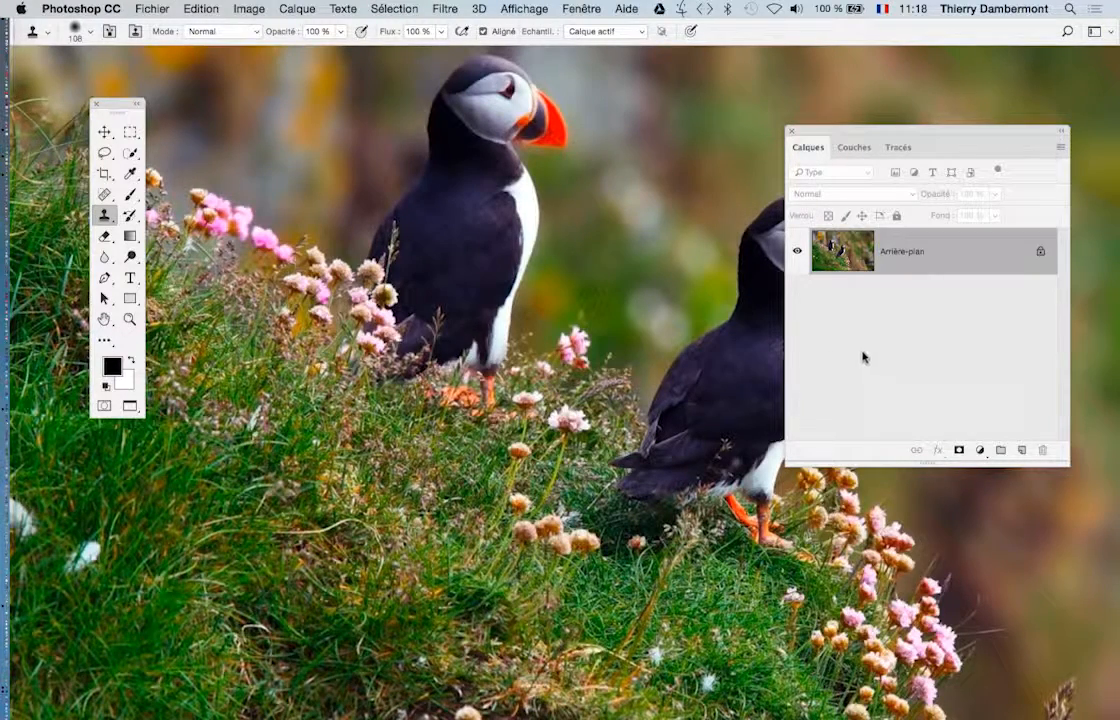
scroll(557, 296, down, 3)
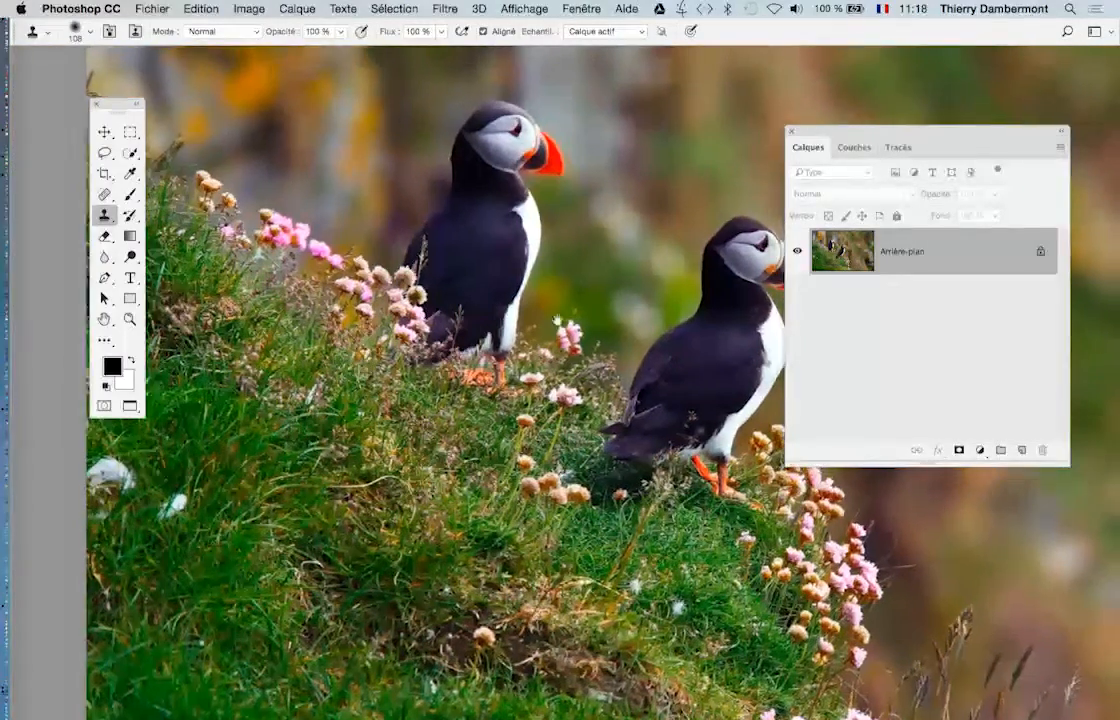
Resize the Layers panel and create a new empty layer above the background layer
drag(557, 322, 516, 349)
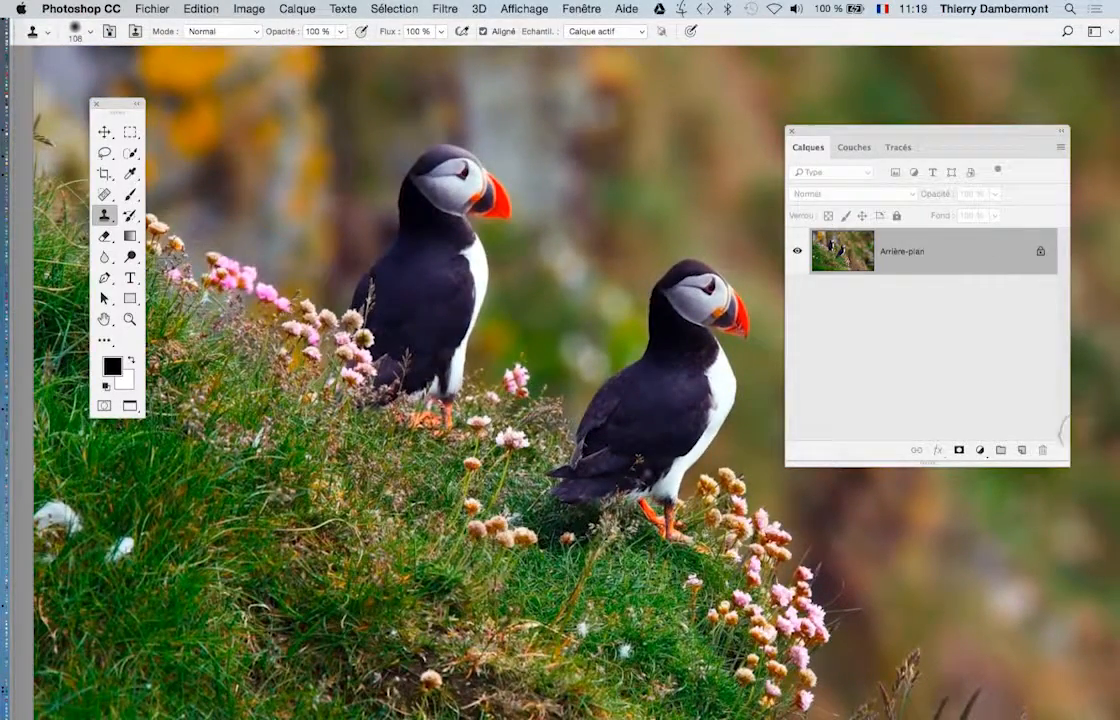
drag(1064, 457, 1078, 392)
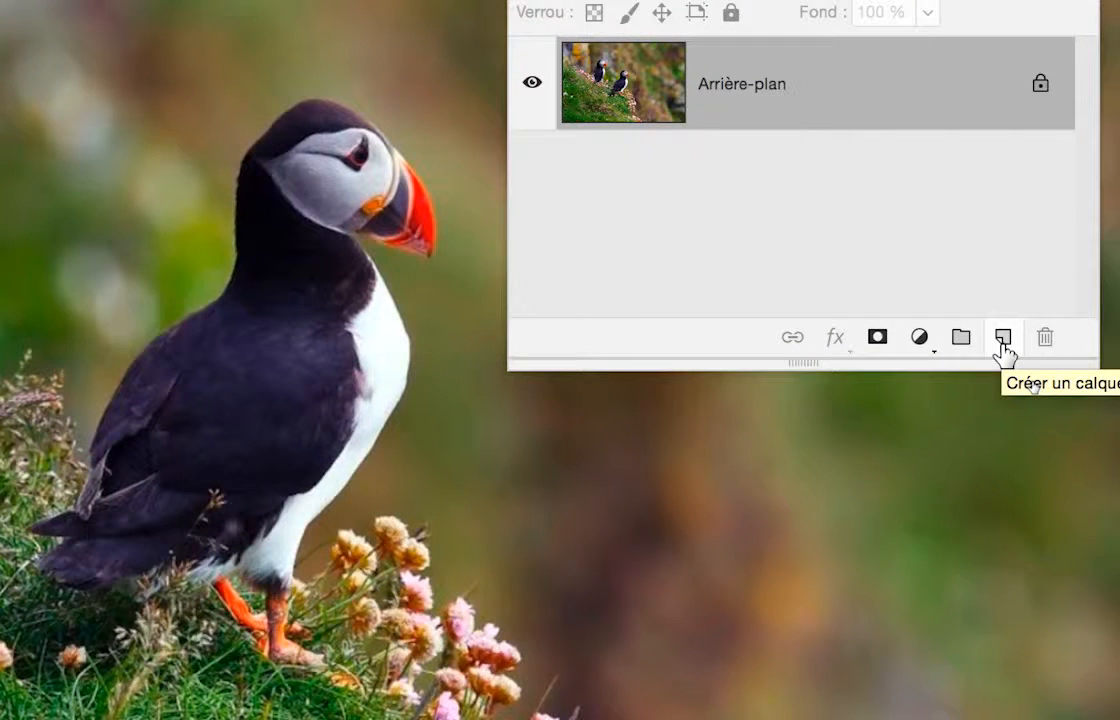
click(1003, 340)
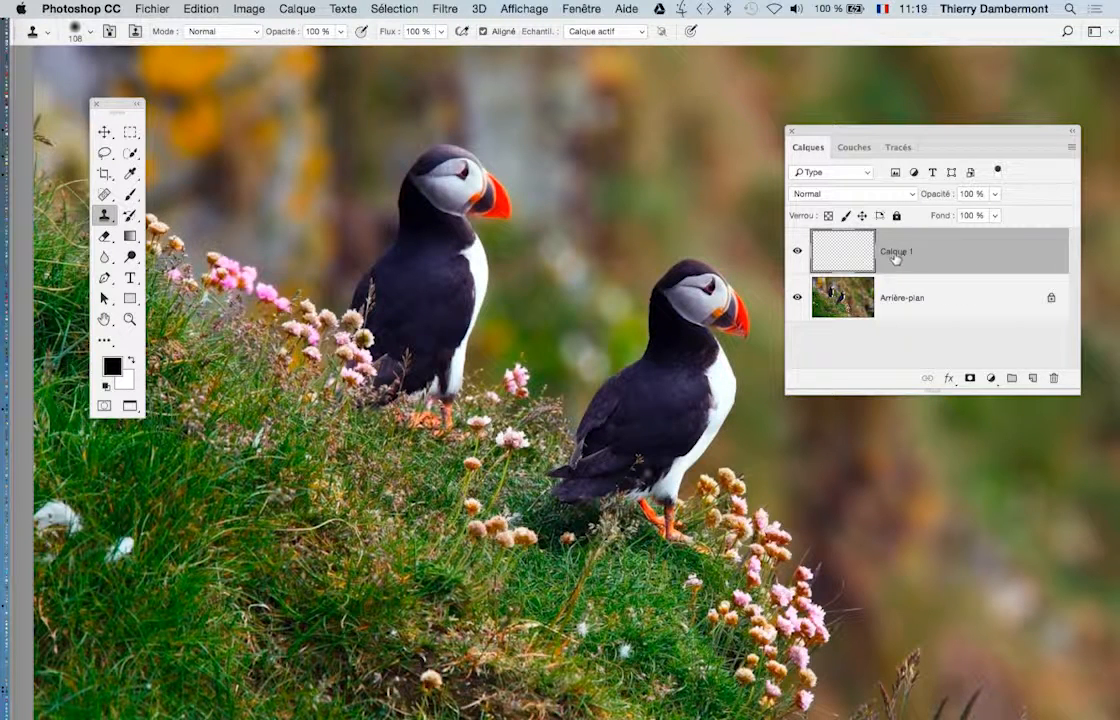
Set the Clone Stamp brush size to 216 px and make the tool sample all layers (Tous les calques)
drag(316, 243, 355, 240)
mouse_move(348, 153)
mouse_down()
mouse_move(345, 168)
mouse_move(340, 131)
mouse_up()
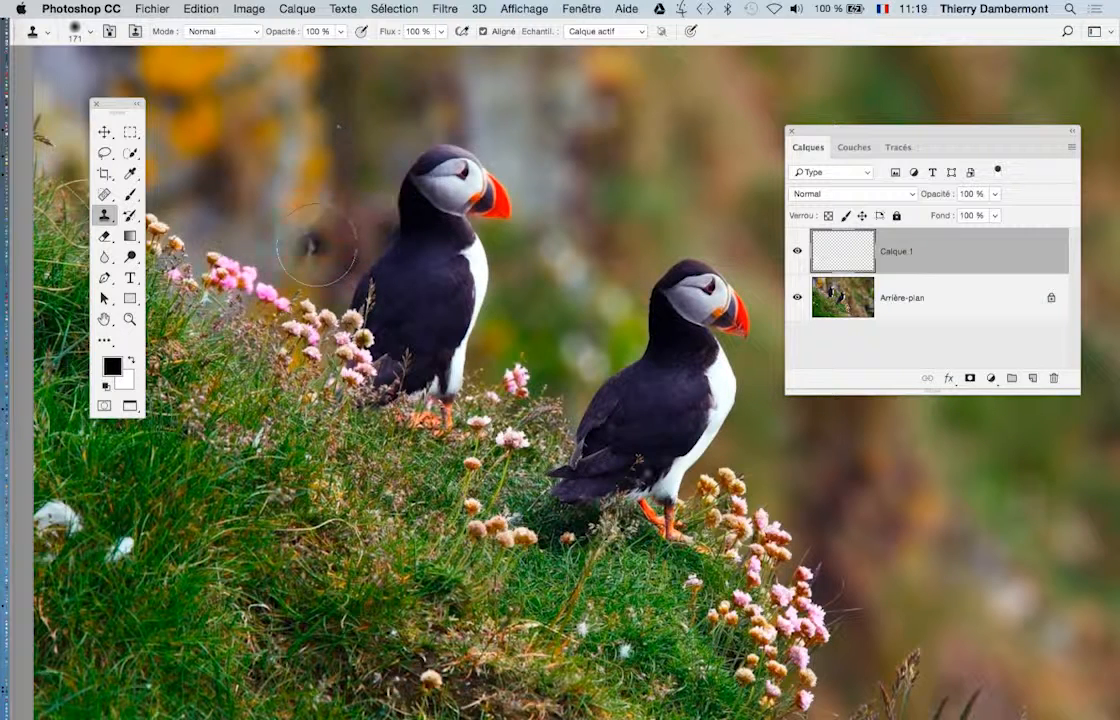
drag(405, 326, 520, 341)
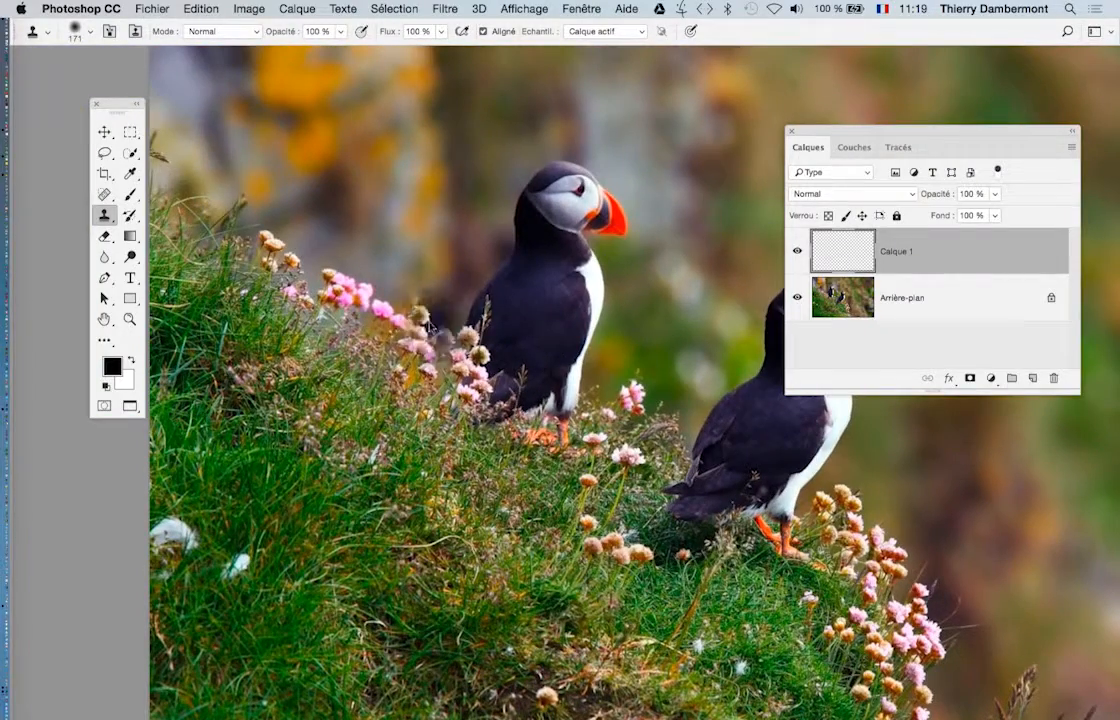
drag(405, 320, 432, 320)
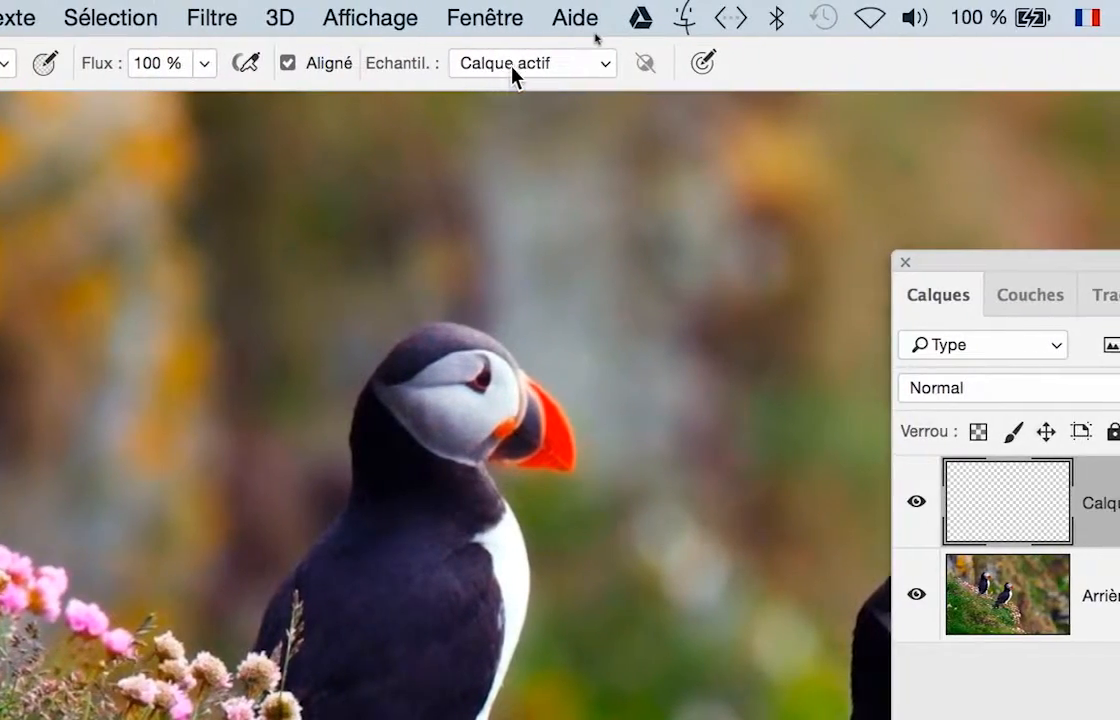
click(515, 68)
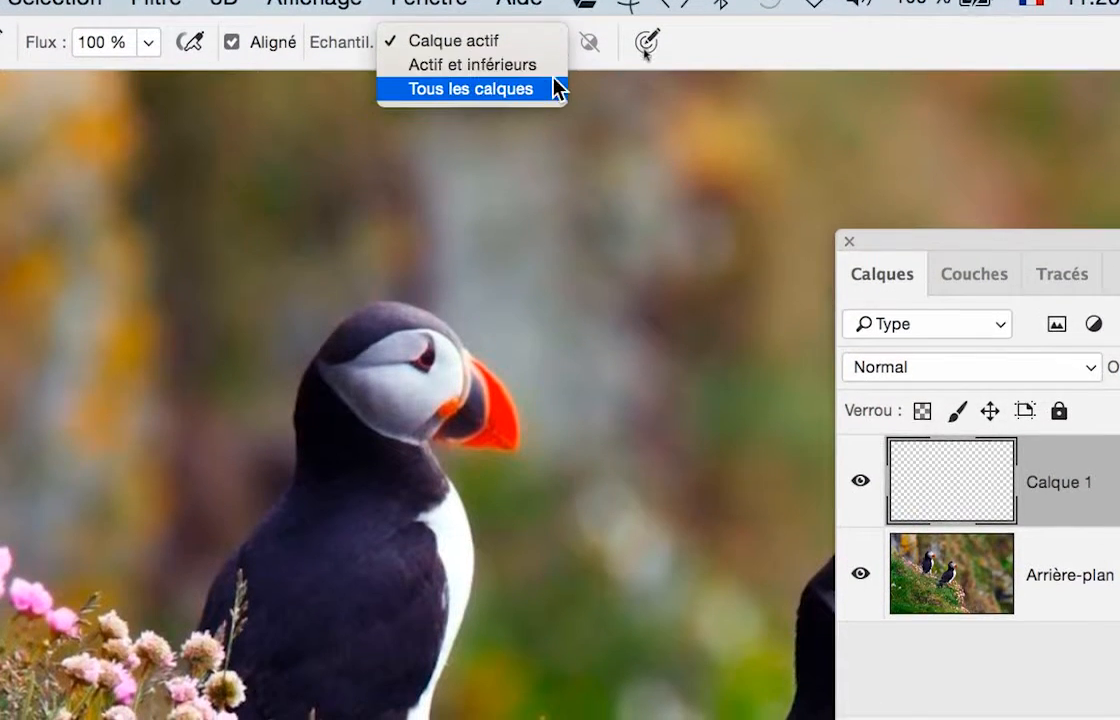
click(553, 93)
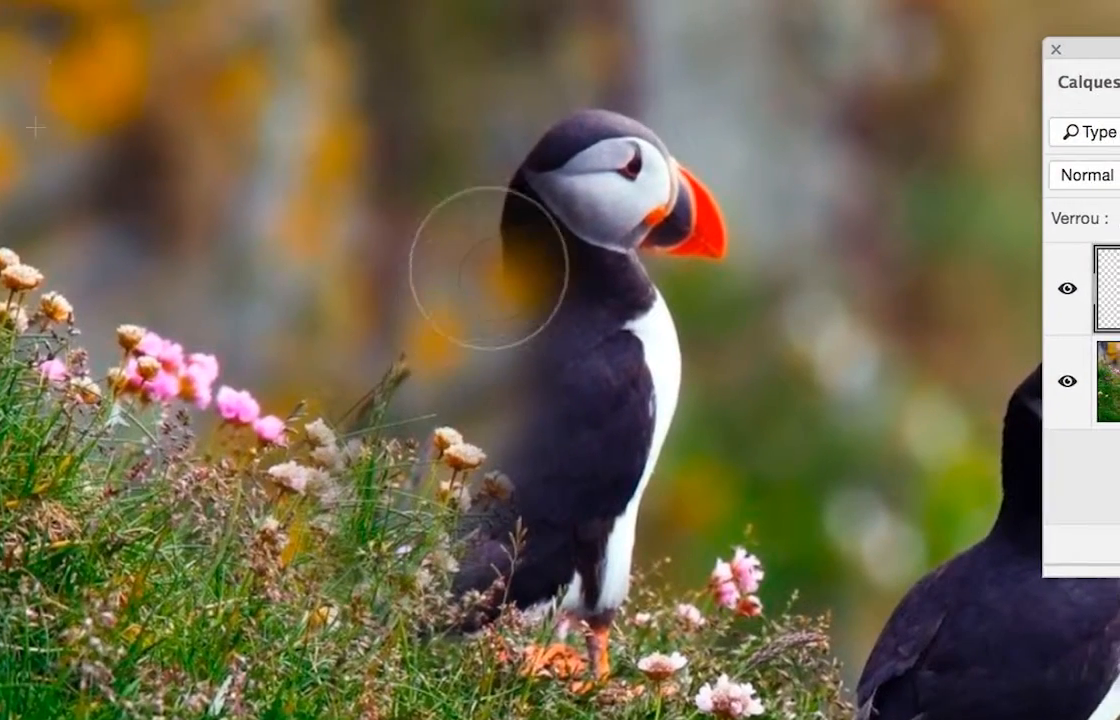
Clone background, grass and flowers over the whole left puffin on the new layer
mouse_move(489, 268)
mouse_down()
mouse_move(517, 178)
mouse_move(565, 93)
mouse_up()
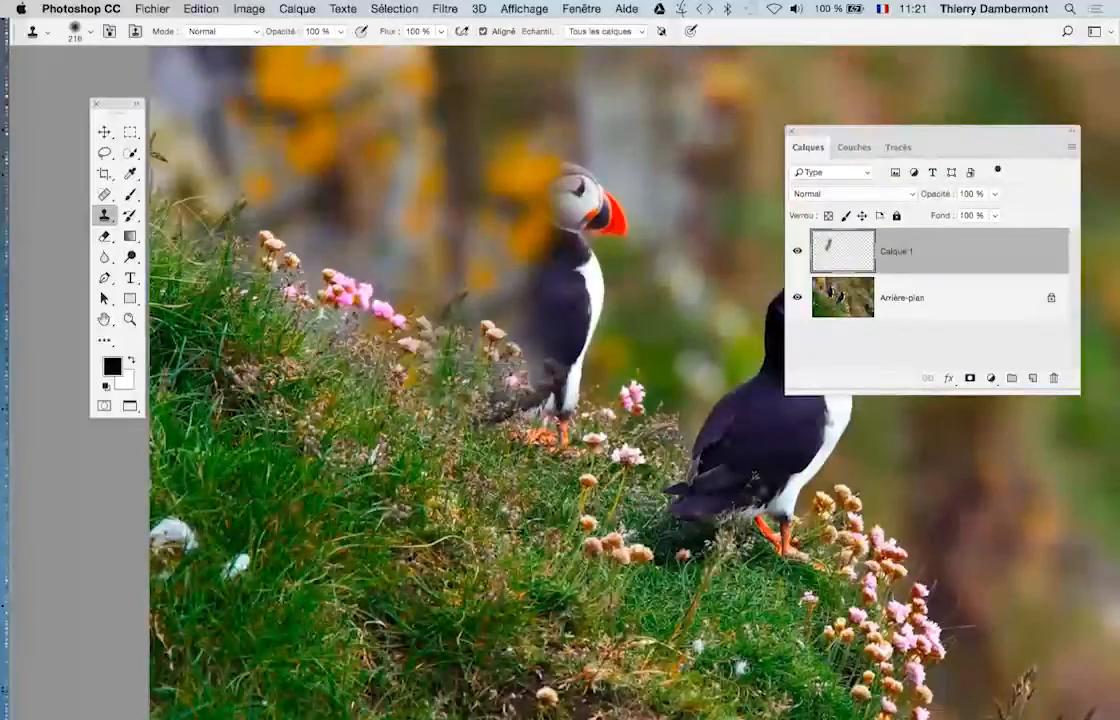
mouse_move(515, 378)
mouse_down()
mouse_move(568, 163)
mouse_move(585, 189)
mouse_move(575, 370)
mouse_move(590, 208)
mouse_up()
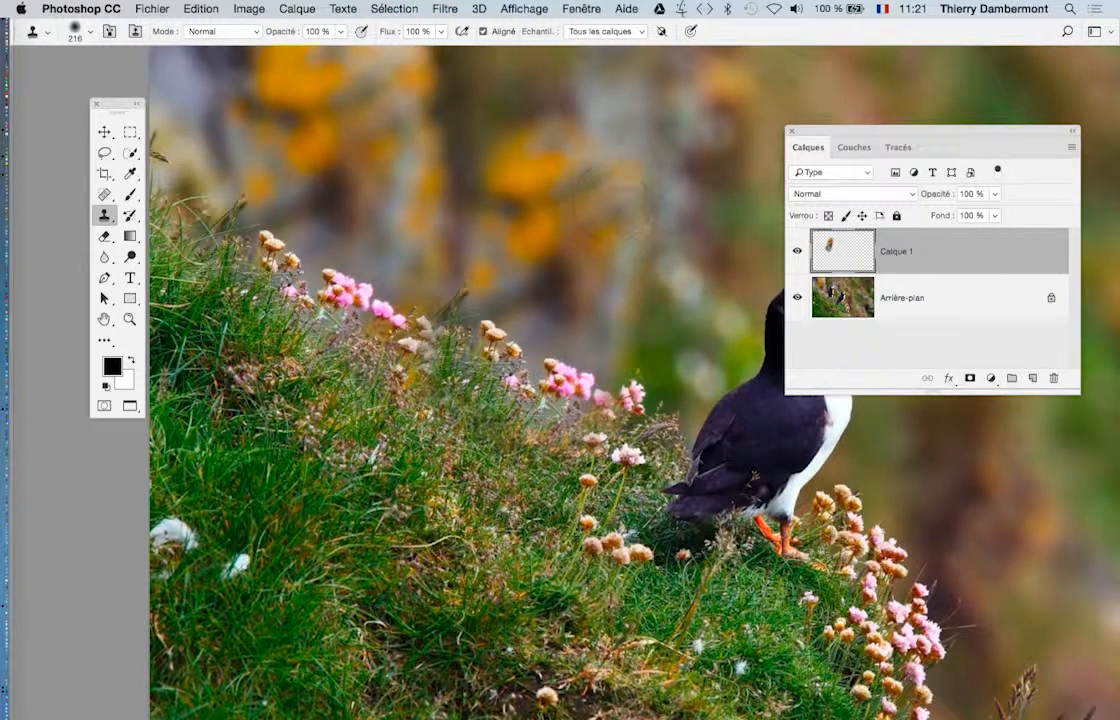
Finish cloning pink flowers along the slope and erase all cloned patches from Calque 1 with a 343 px Eraser
drag(583, 402, 620, 381)
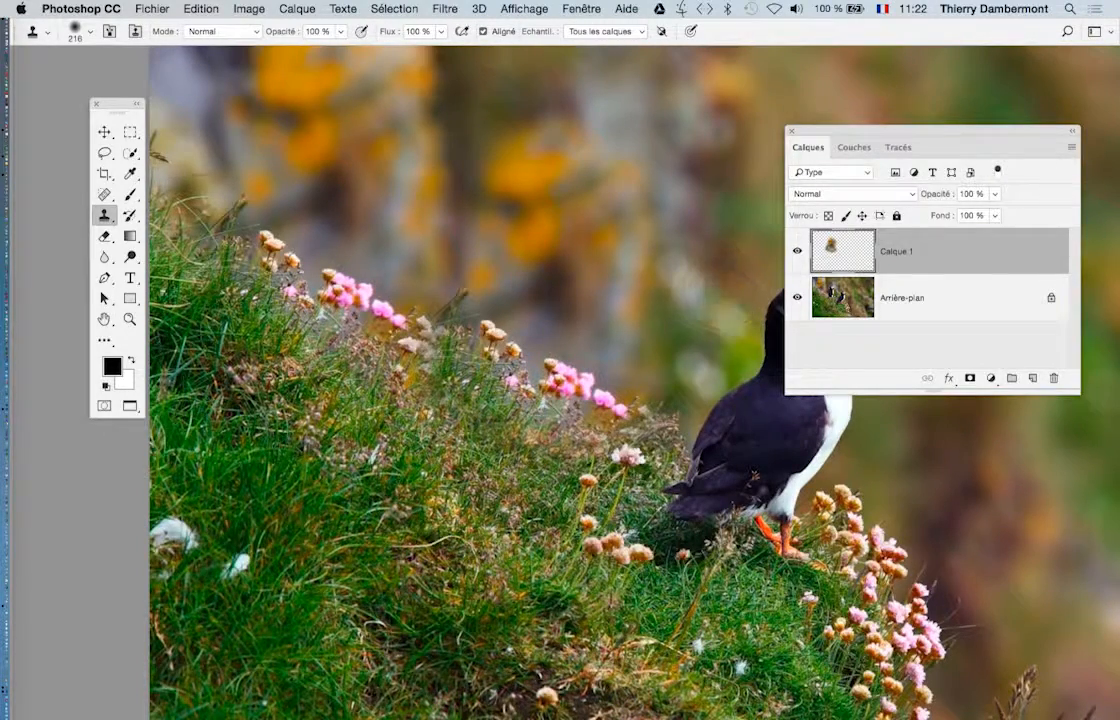
click(104, 237)
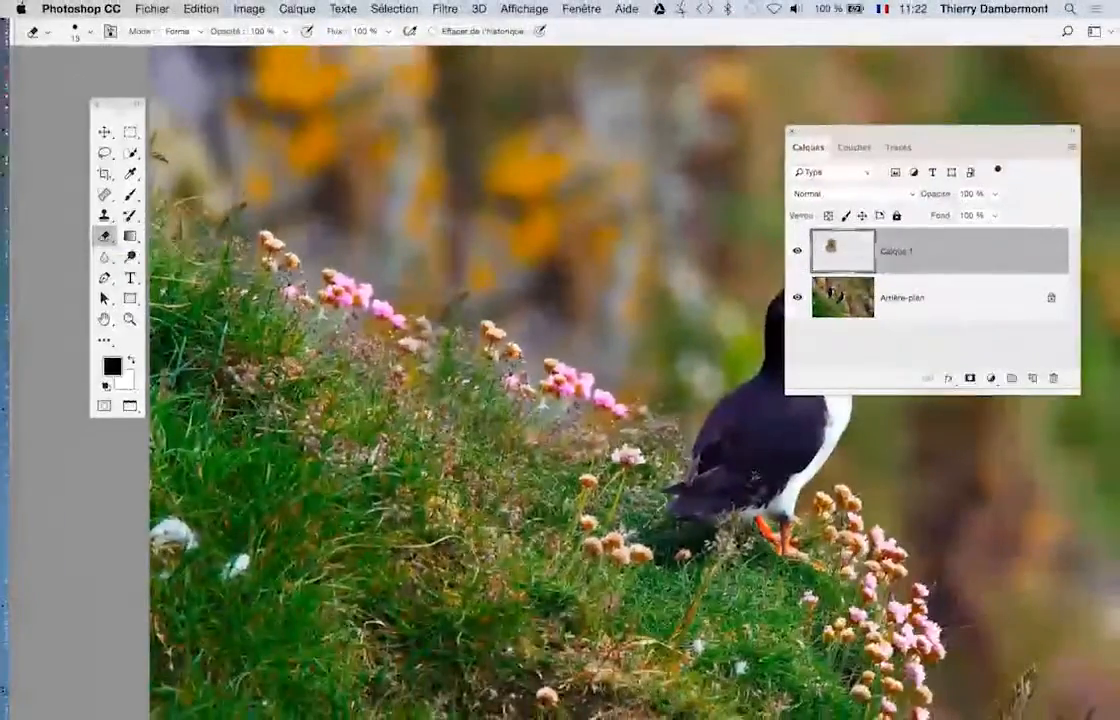
mouse_move(585, 262)
mouse_down()
mouse_move(620, 268)
mouse_move(703, 212)
mouse_move(662, 85)
mouse_up()
mouse_move(604, 287)
mouse_down()
mouse_move(638, 290)
mouse_move(628, 207)
mouse_up()
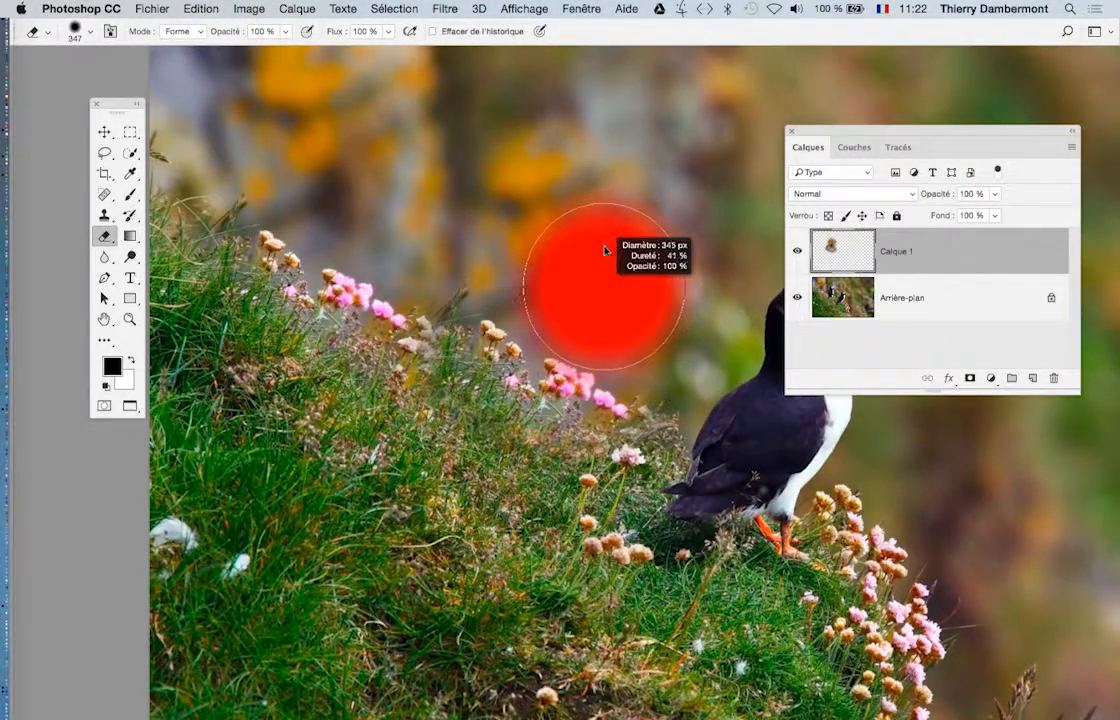
drag(604, 250, 604, 252)
mouse_move(530, 300)
mouse_down()
mouse_move(540, 260)
mouse_move(608, 228)
mouse_move(500, 170)
mouse_move(555, 225)
mouse_move(520, 178)
mouse_move(545, 395)
mouse_move(460, 330)
mouse_move(485, 270)
mouse_move(490, 370)
mouse_move(375, 270)
mouse_move(555, 280)
mouse_move(592, 162)
mouse_up()
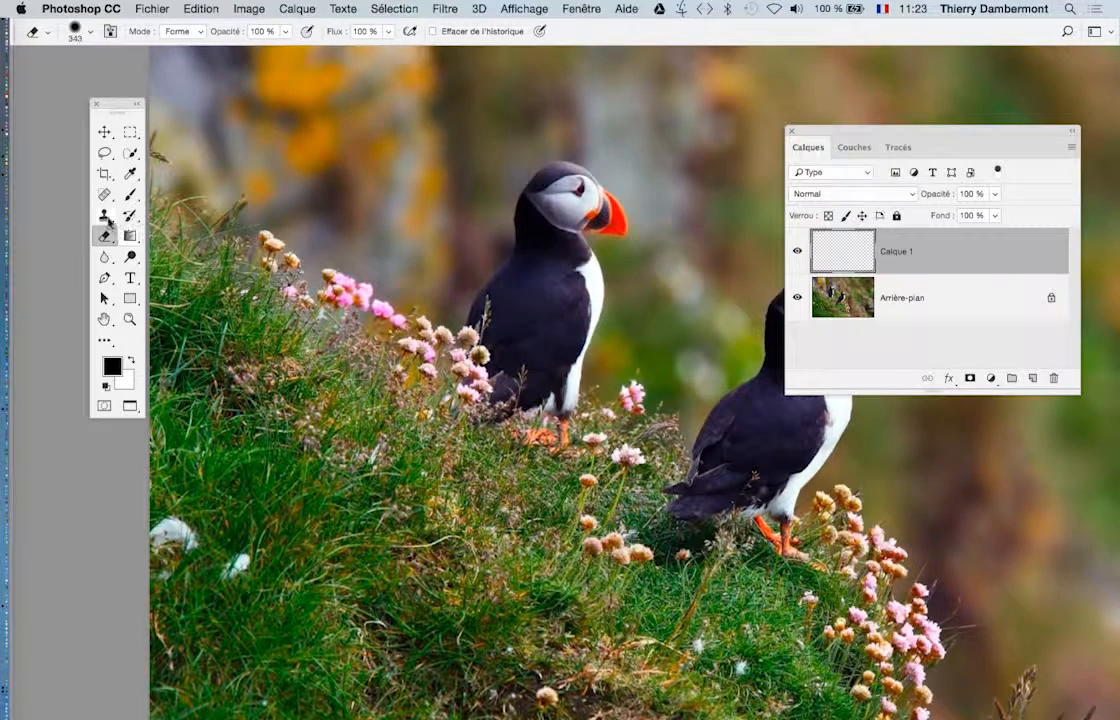
Clone background over the left puffin's back and nape with a 230 px Clone Stamp, and undo the last misplaced patch
click(104, 214)
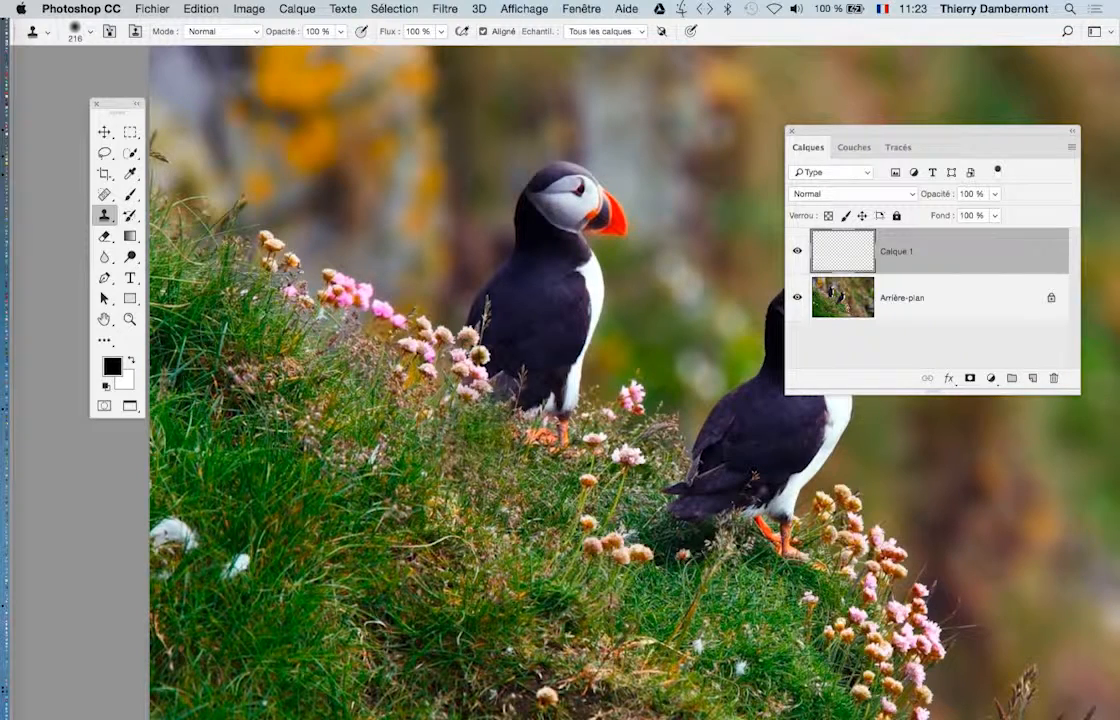
ctrl+alt+drag(426, 350, 433, 350)
click(433, 350)
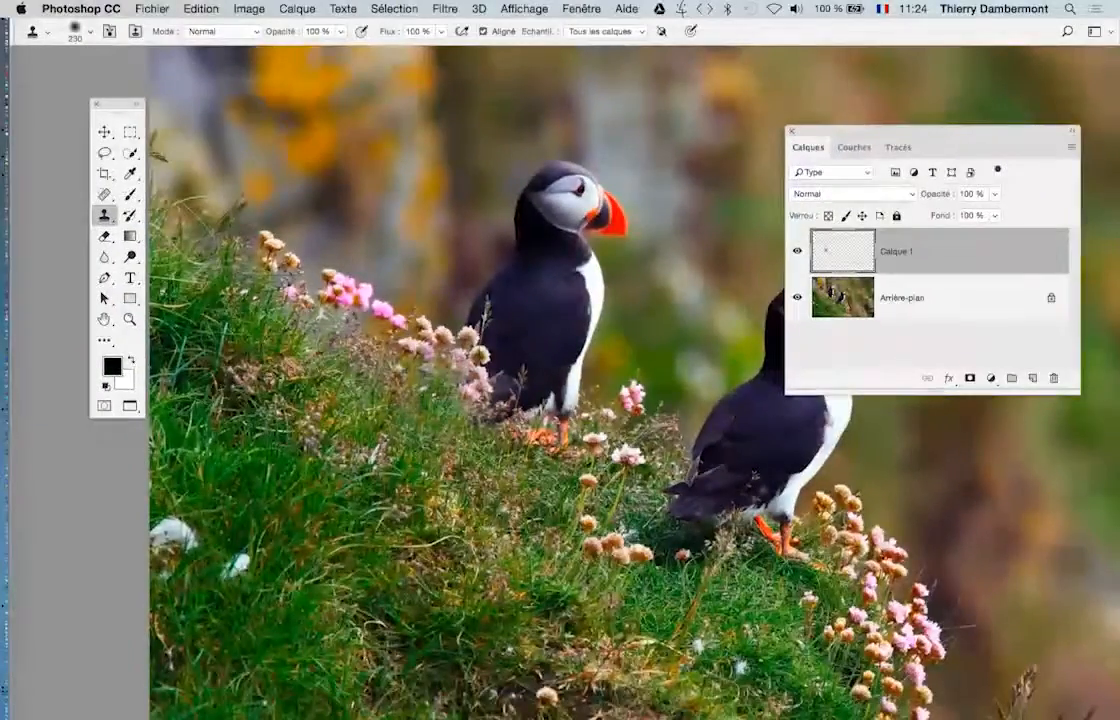
scroll(476, 366, up, 3)
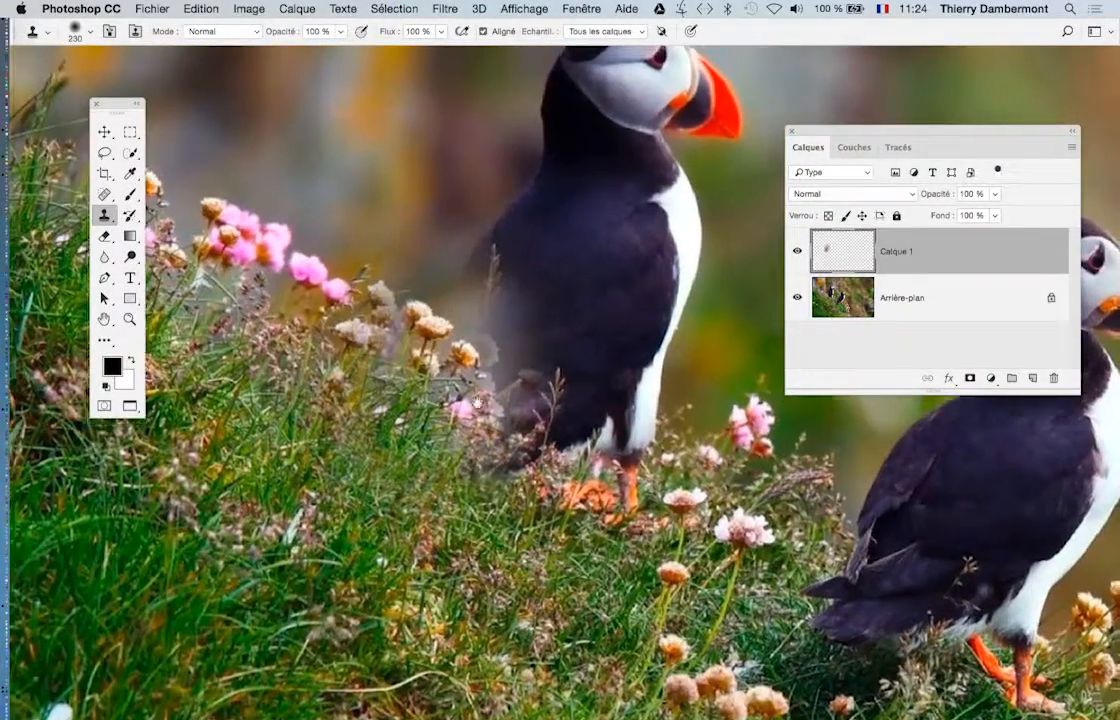
drag(511, 293, 446, 603)
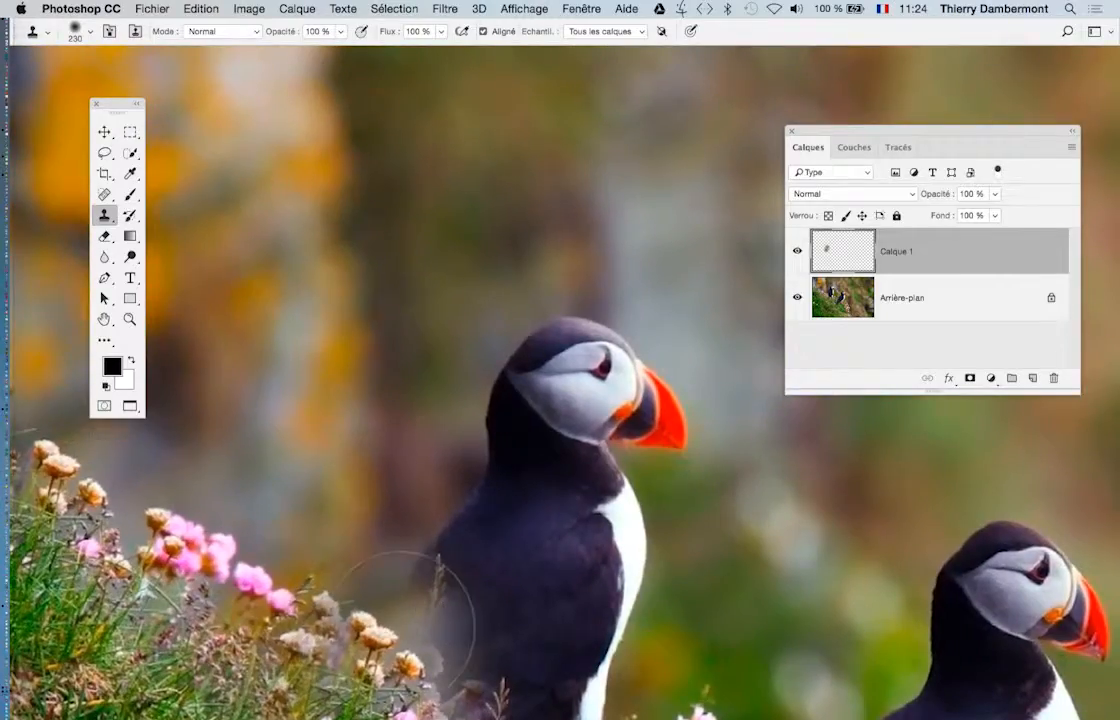
scroll(412, 475, down, 5)
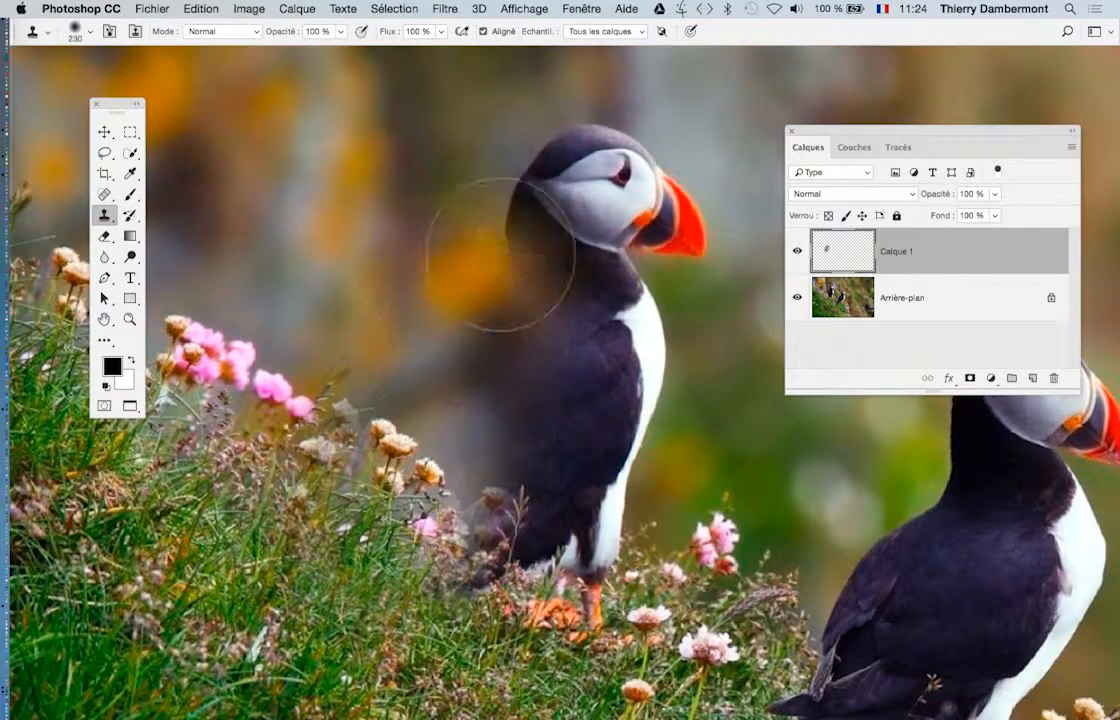
drag(501, 254, 530, 122)
drag(460, 300, 406, 423)
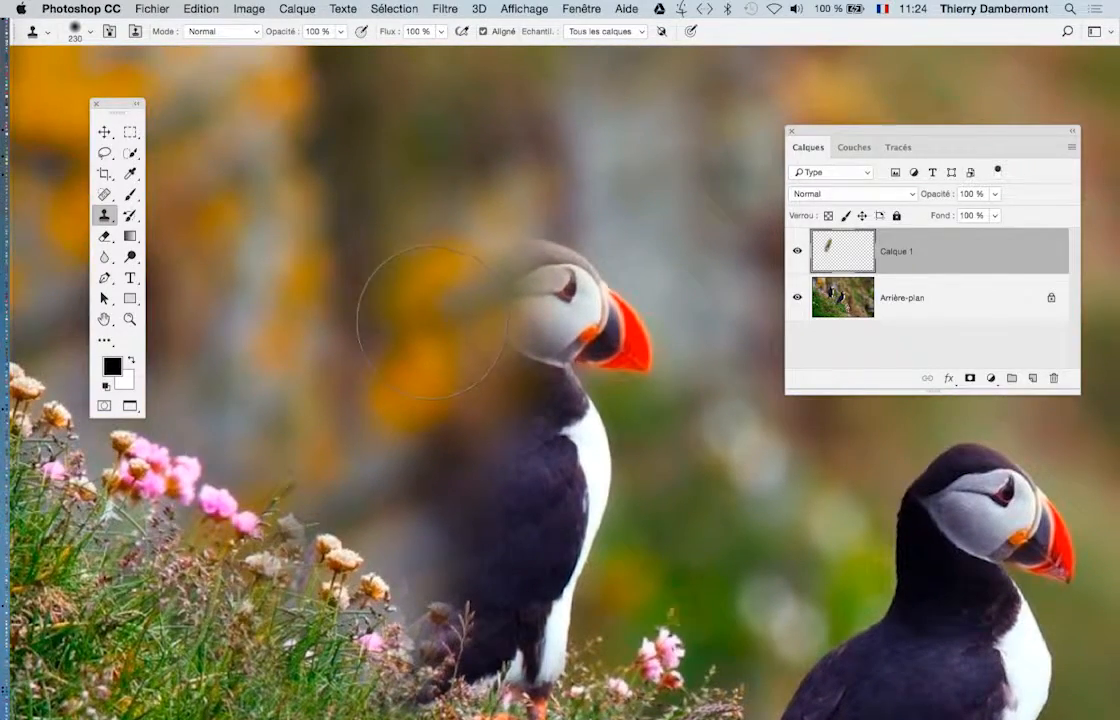
click(518, 184)
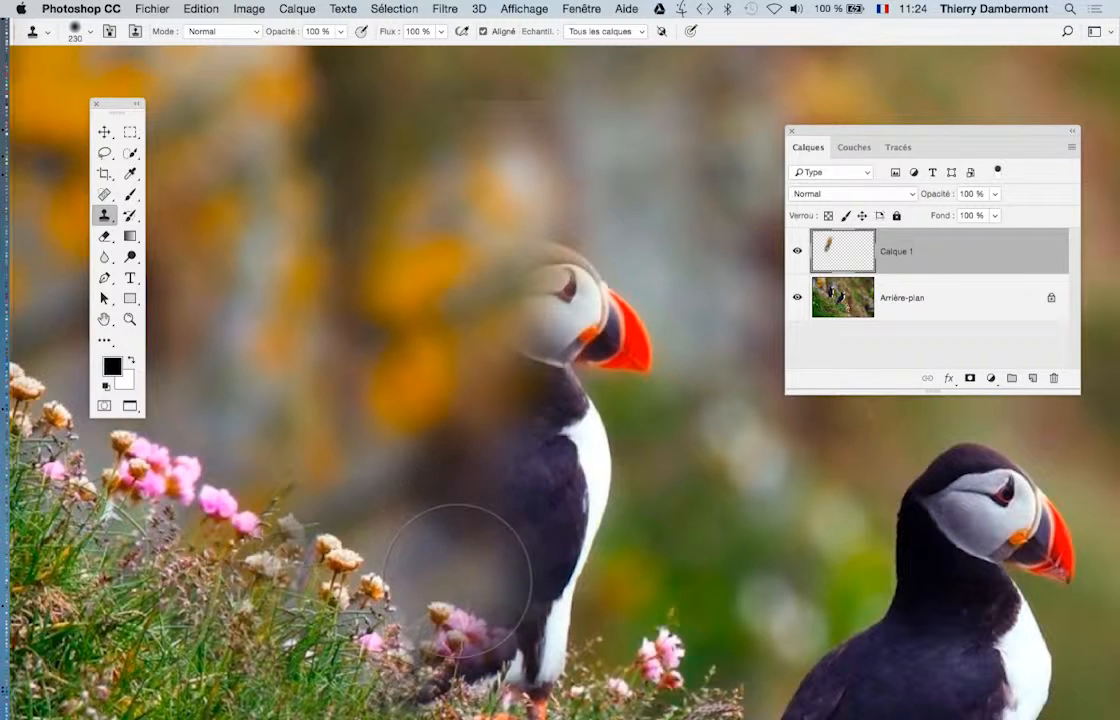
key(super+z)
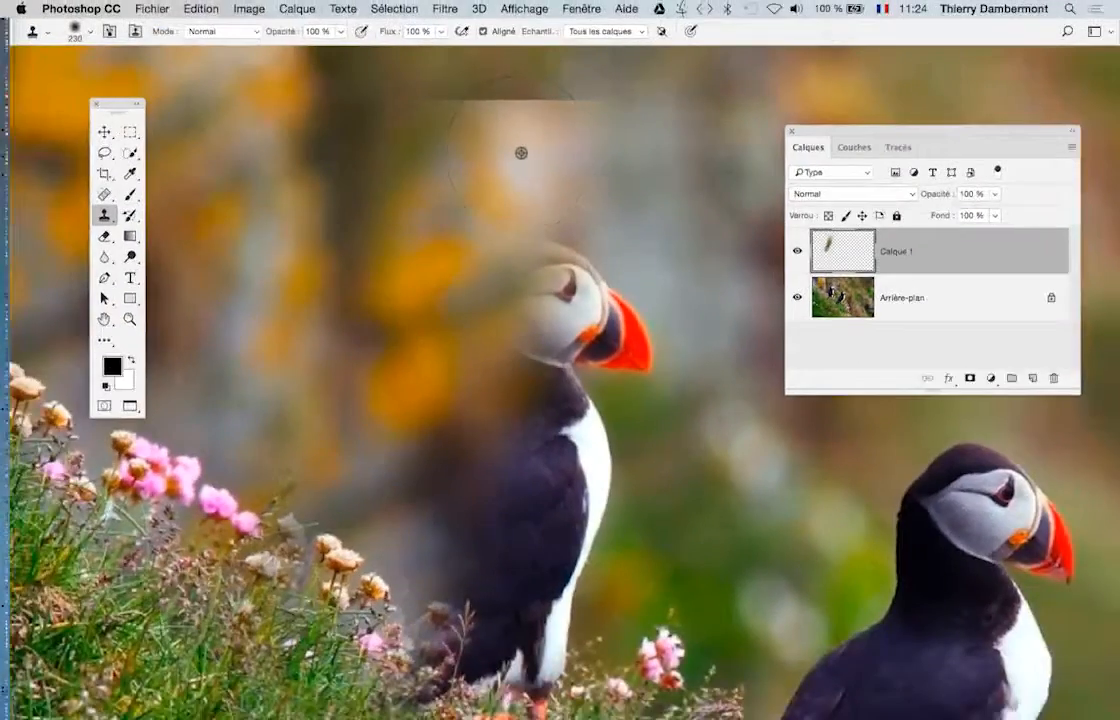
Reduce the Clone Stamp to 171 px and clone background and flowers over the left puffin's white front, beak and legs
scroll(540, 220, down, 2)
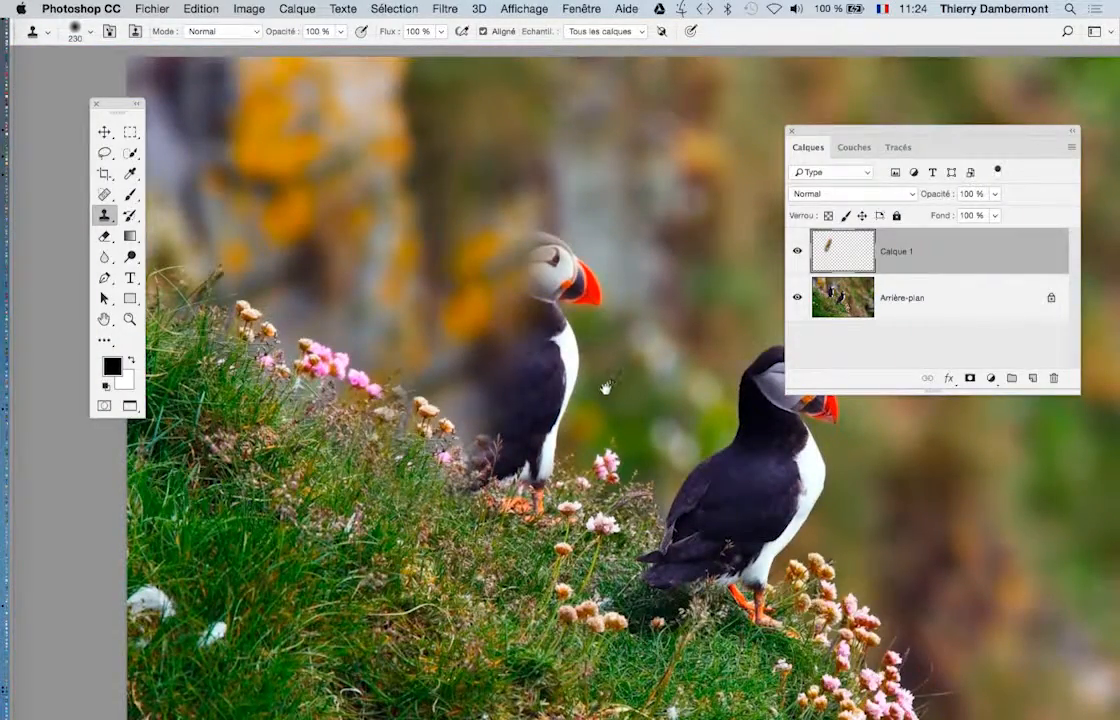
drag(609, 386, 548, 360)
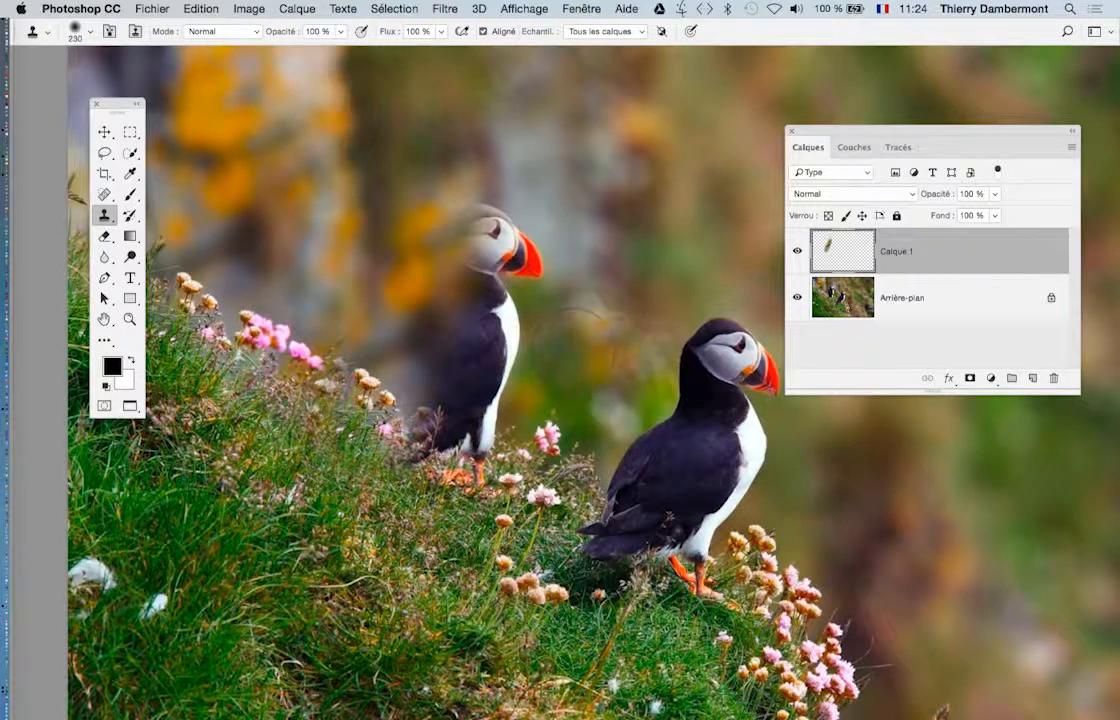
drag(470, 415, 452, 415)
scroll(518, 470, up, 1)
scroll(467, 420, up, 4)
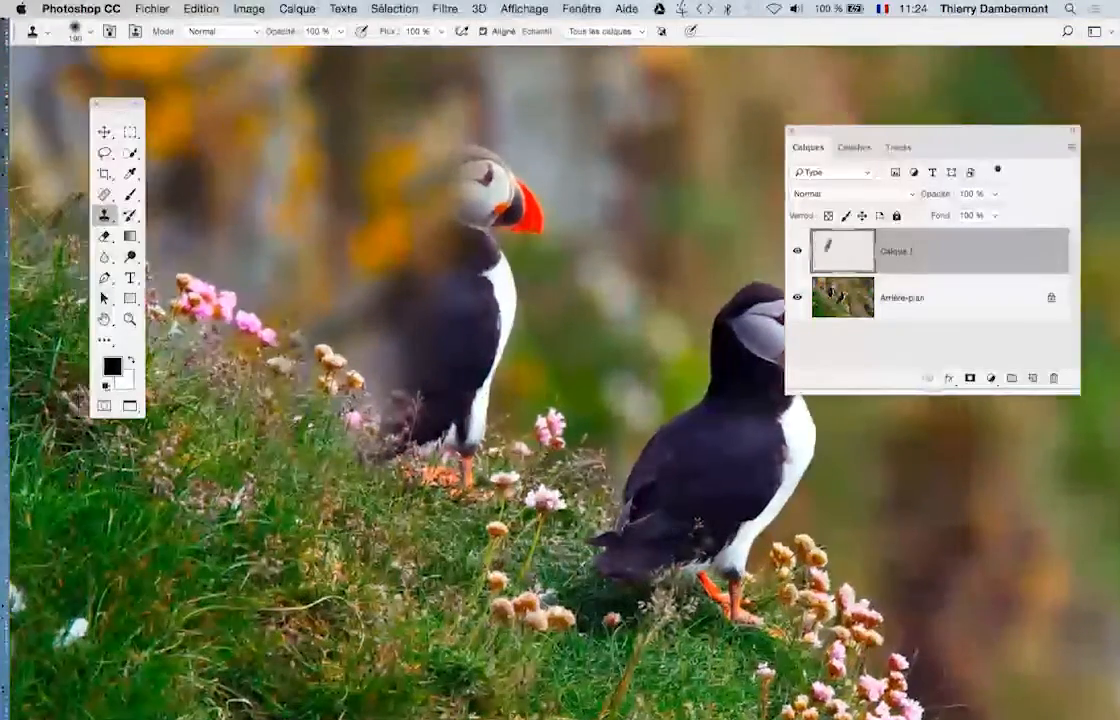
scroll(633, 517, up, 2)
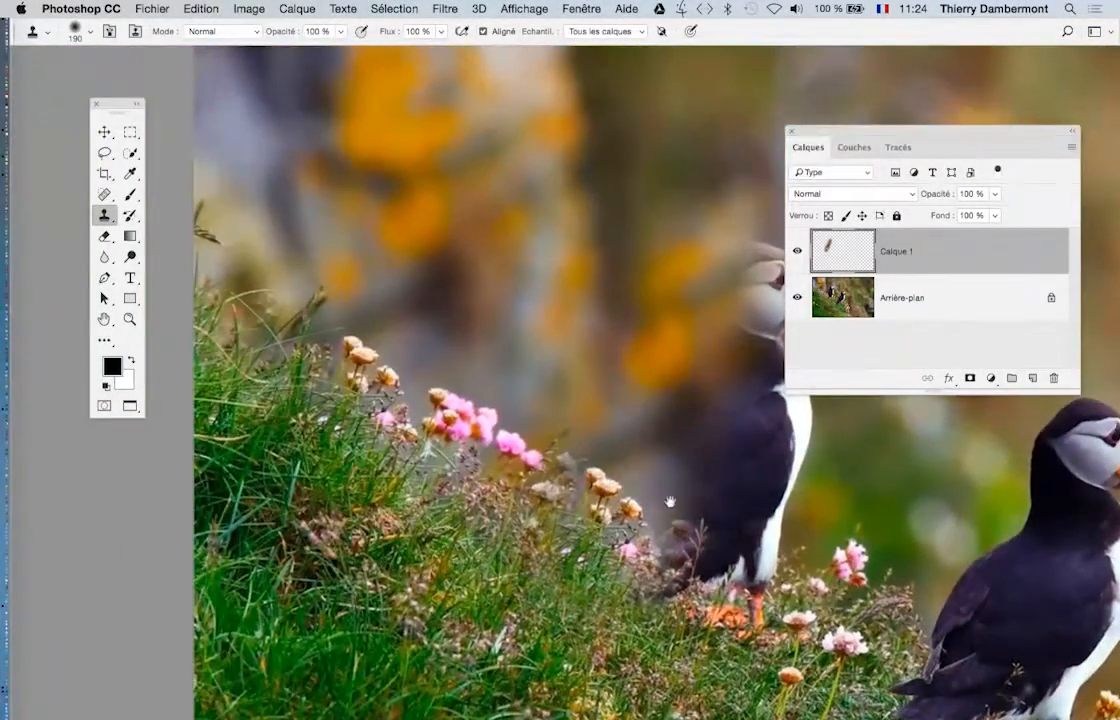
drag(670, 502, 444, 395)
drag(652, 418, 472, 363)
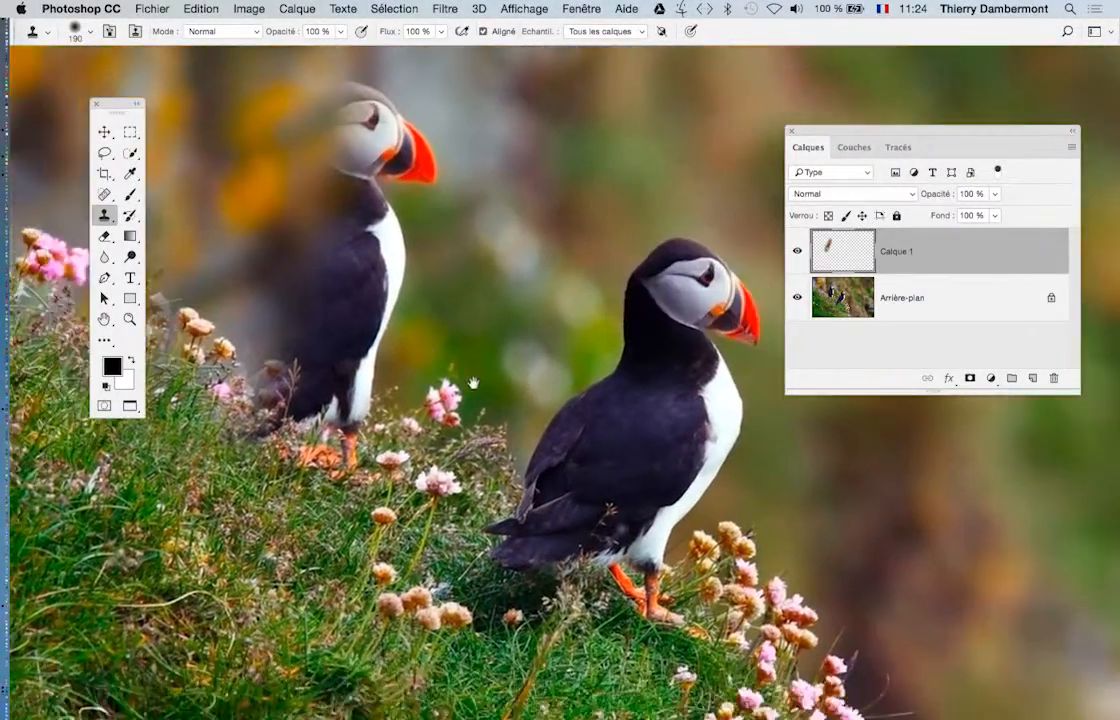
drag(445, 462, 439, 460)
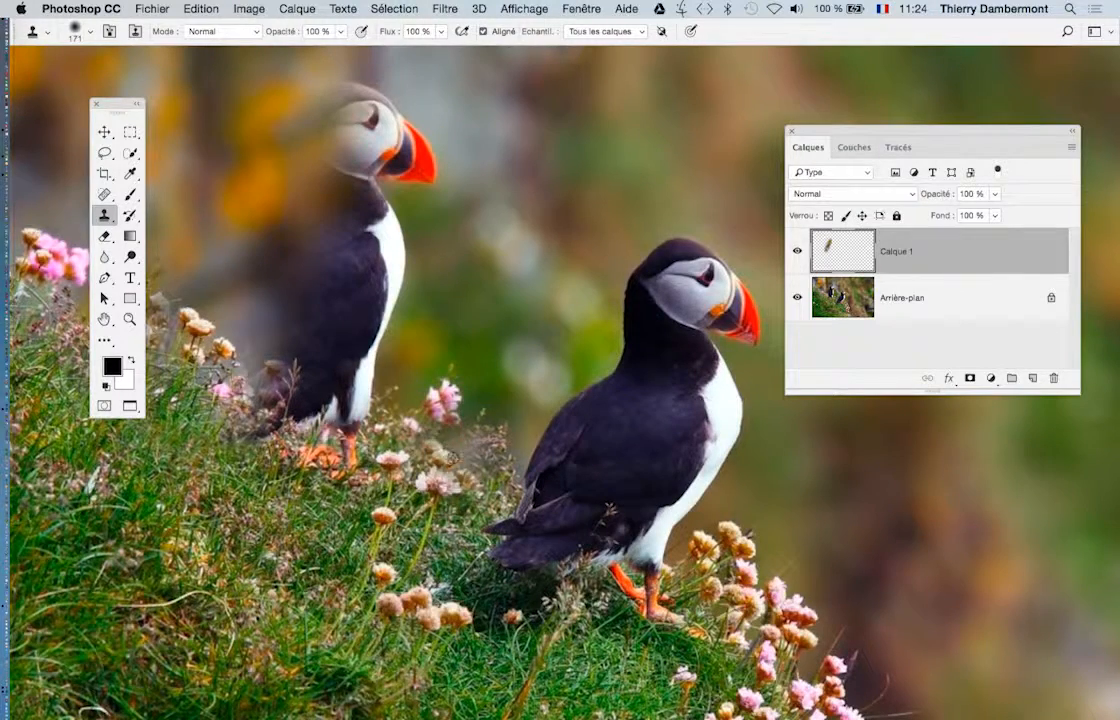
alt+click(389, 401)
mouse_move(314, 368)
mouse_down()
mouse_move(330, 374)
mouse_move(316, 272)
mouse_move(362, 108)
mouse_up()
drag(452, 240, 497, 371)
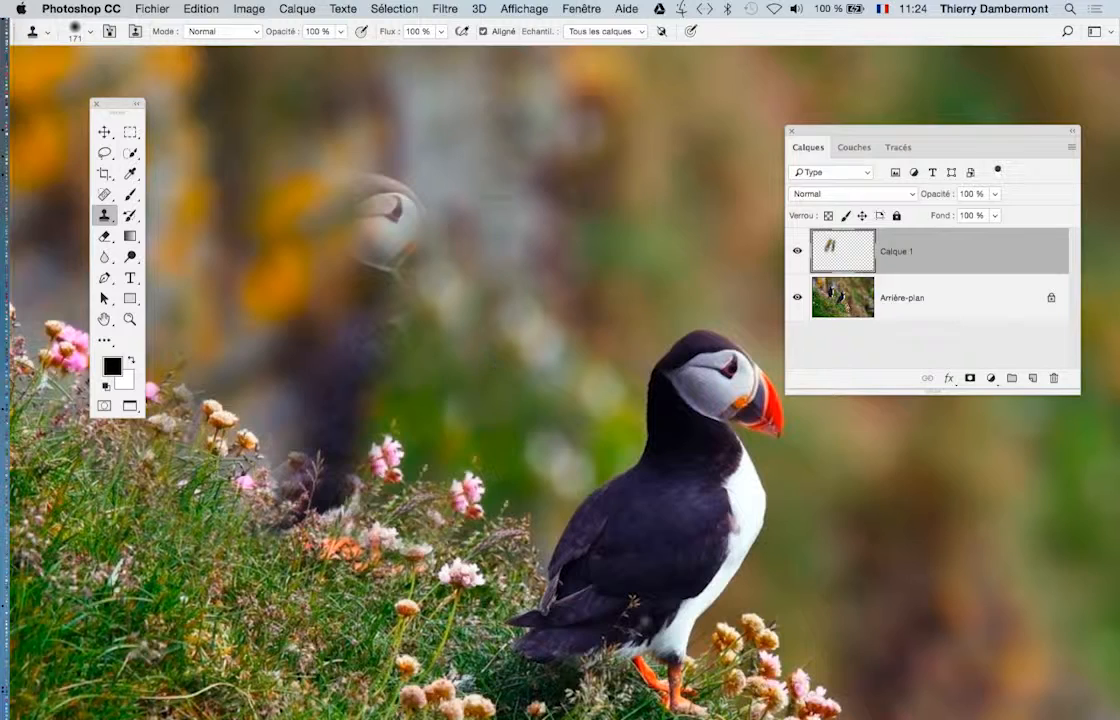
Undo the first patch over the left puffin's remaining head and clone blurred background over the head and neck again
drag(400, 188, 385, 196)
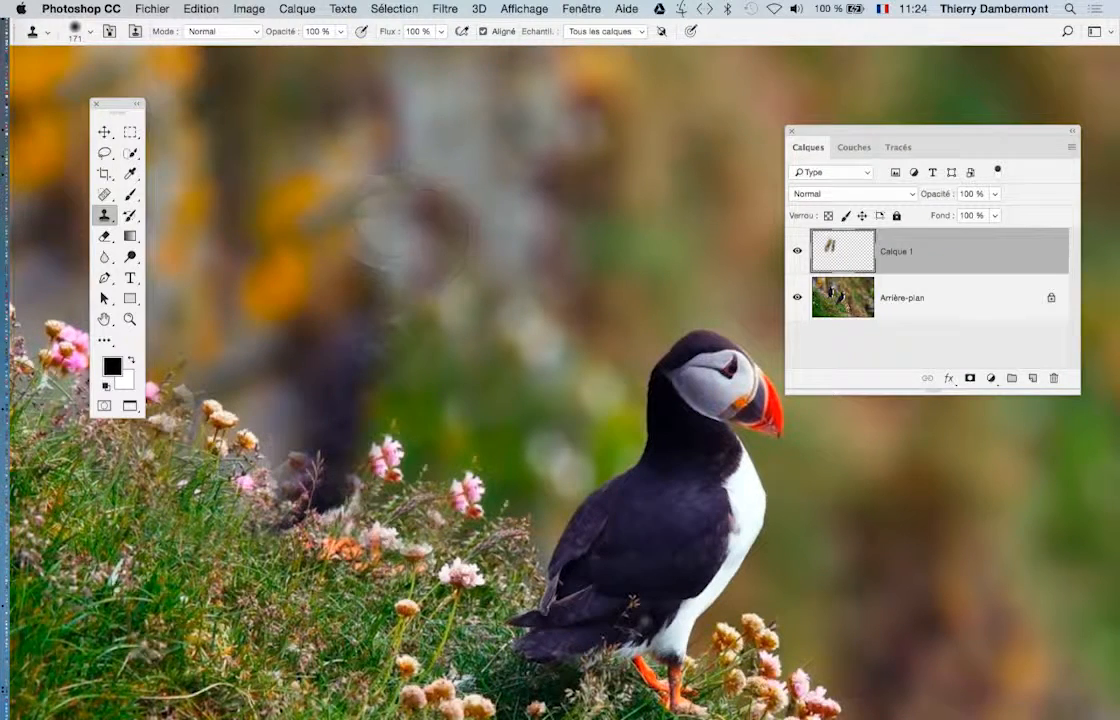
key(super+z)
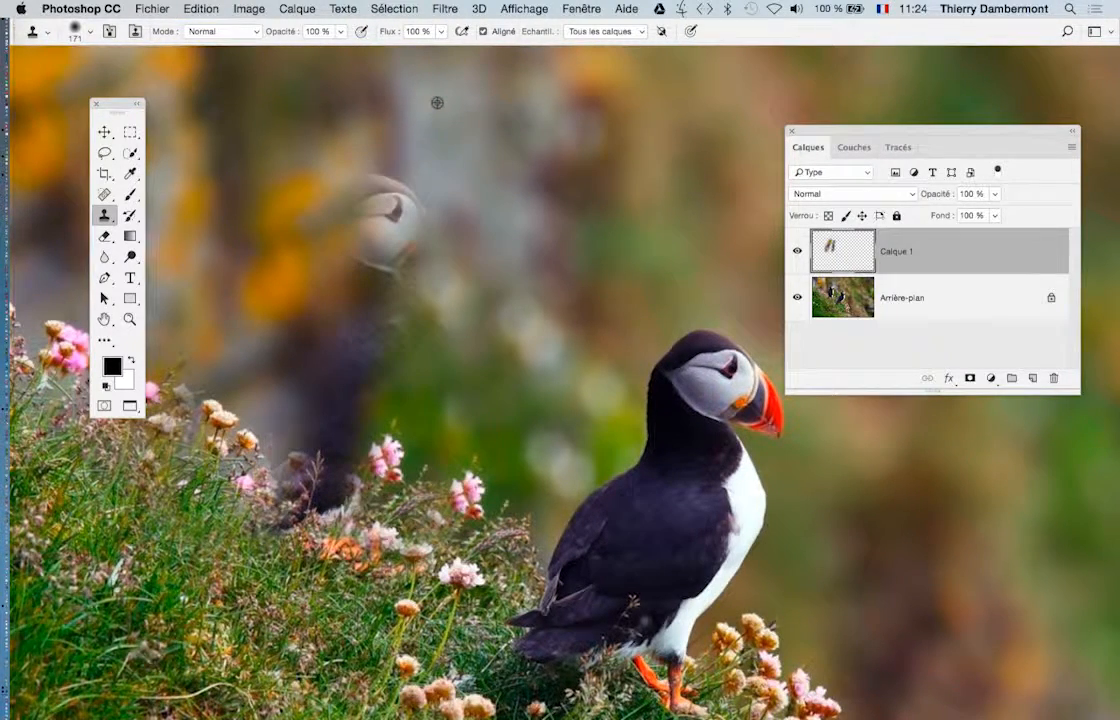
mouse_move(385, 218)
mouse_down()
mouse_move(360, 200)
mouse_move(375, 187)
mouse_move(343, 266)
mouse_move(337, 333)
mouse_up()
mouse_move(398, 229)
mouse_down()
mouse_move(360, 240)
mouse_move(335, 318)
mouse_move(368, 338)
mouse_up()
alt+super+click(441, 402)
alt+super+click(441, 402)
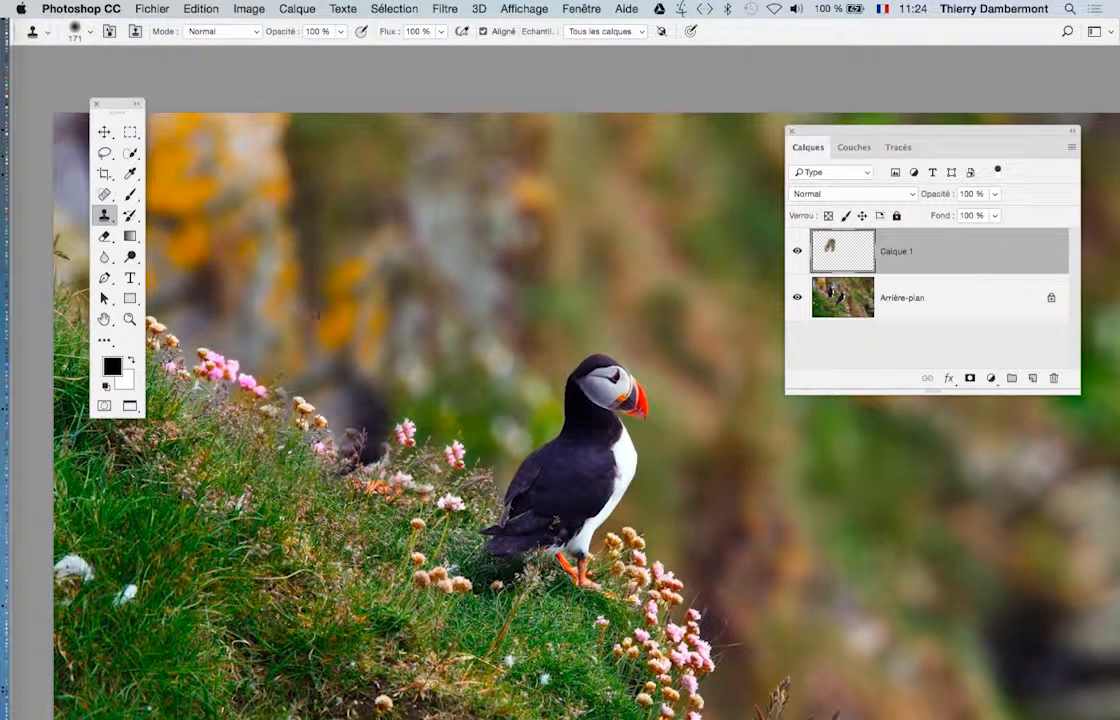
Try cloning background and flowers over the dark remains of the left puffin's body, and undo these trial patches
mouse_move(330, 374)
mouse_down()
mouse_move(368, 455)
mouse_move(325, 400)
mouse_up()
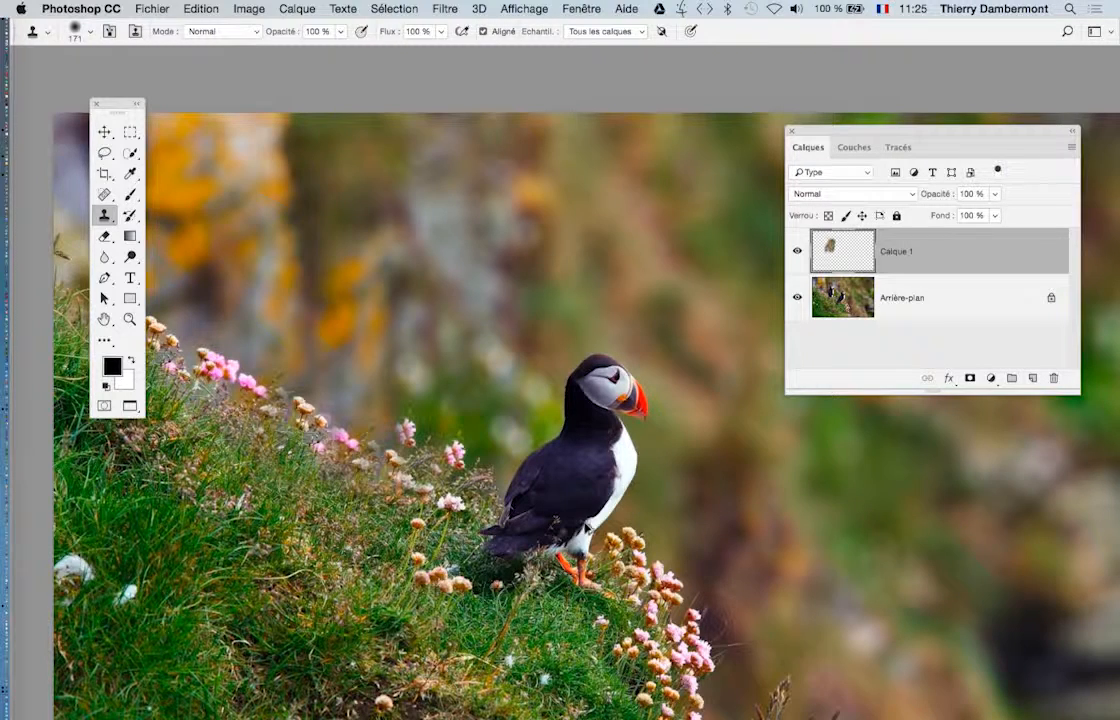
key(super+z)
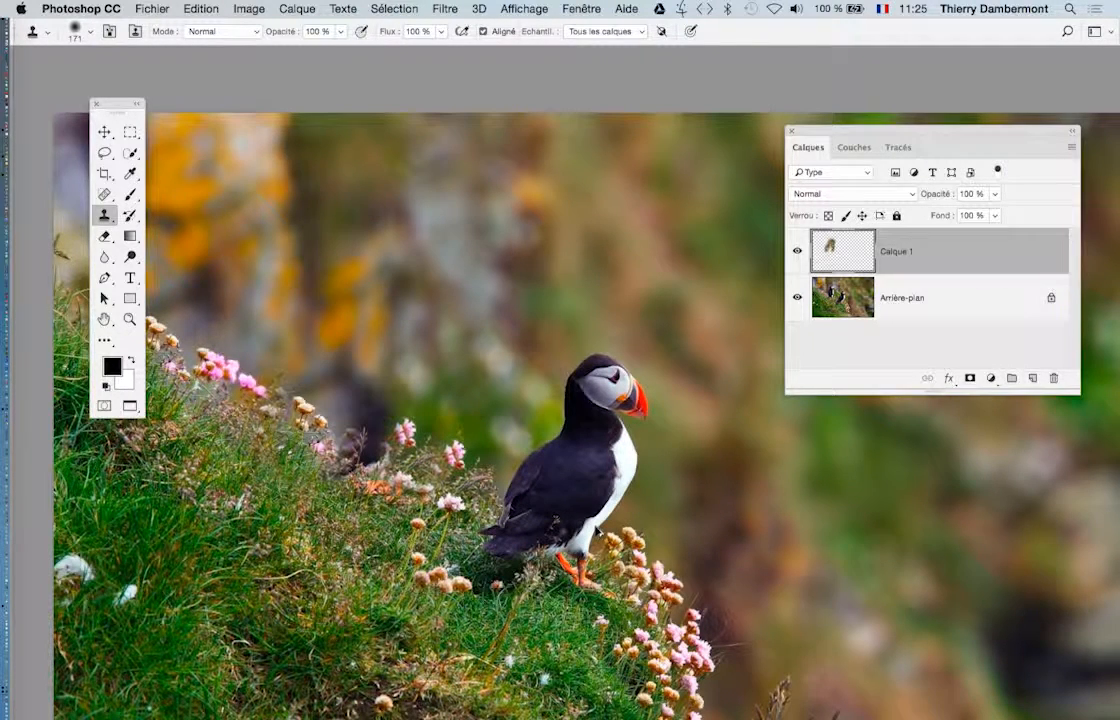
key(super+z)
click(596, 524)
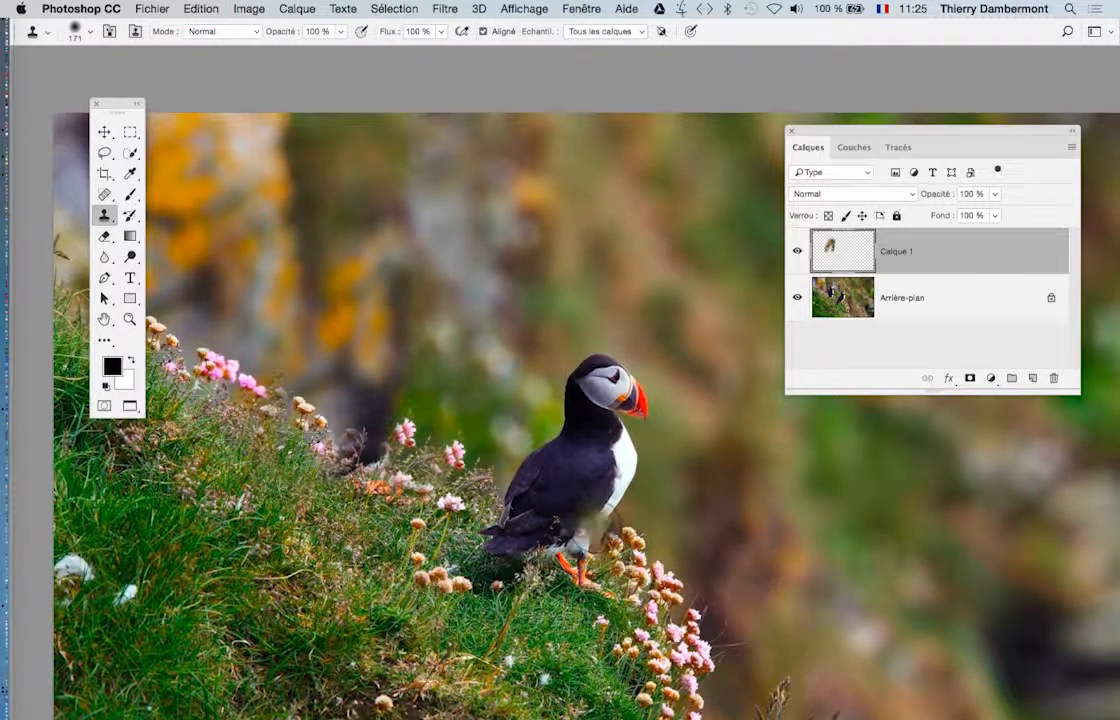
key(super+z)
Clone grass and flowers over the dark remains of the left puffin, retouching the repeated blossoms with a 115 px brush
mouse_move(356, 305)
mouse_down()
mouse_move(357, 420)
mouse_move(318, 365)
mouse_up()
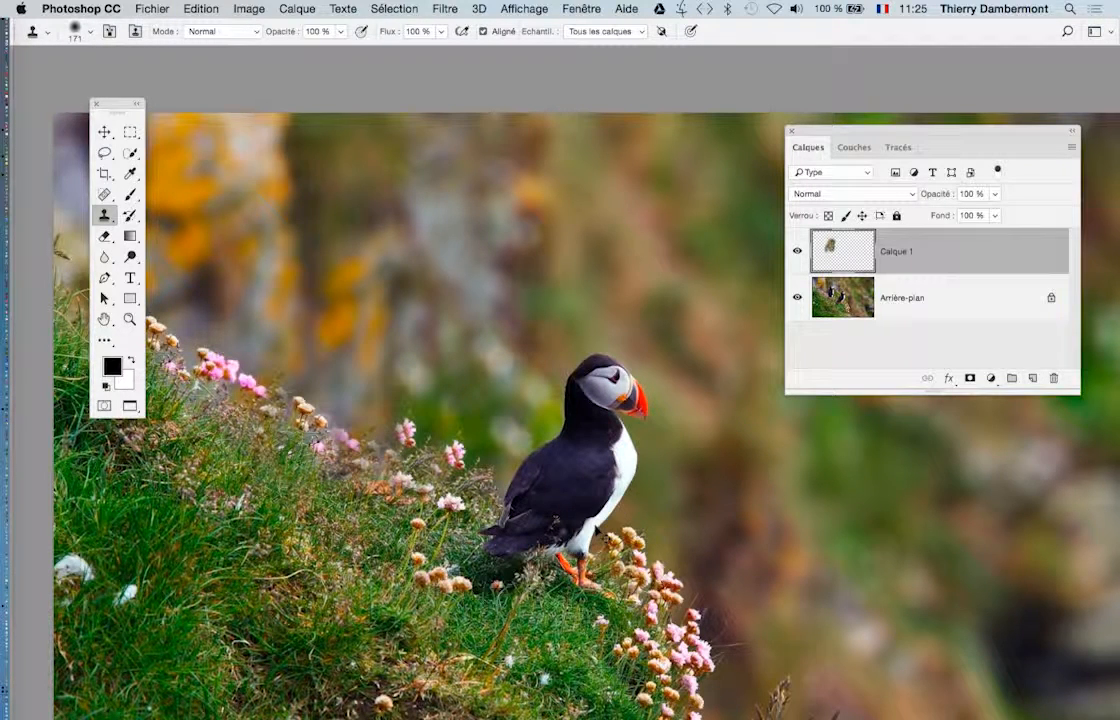
drag(275, 503, 405, 517)
drag(405, 517, 383, 518)
click(405, 413)
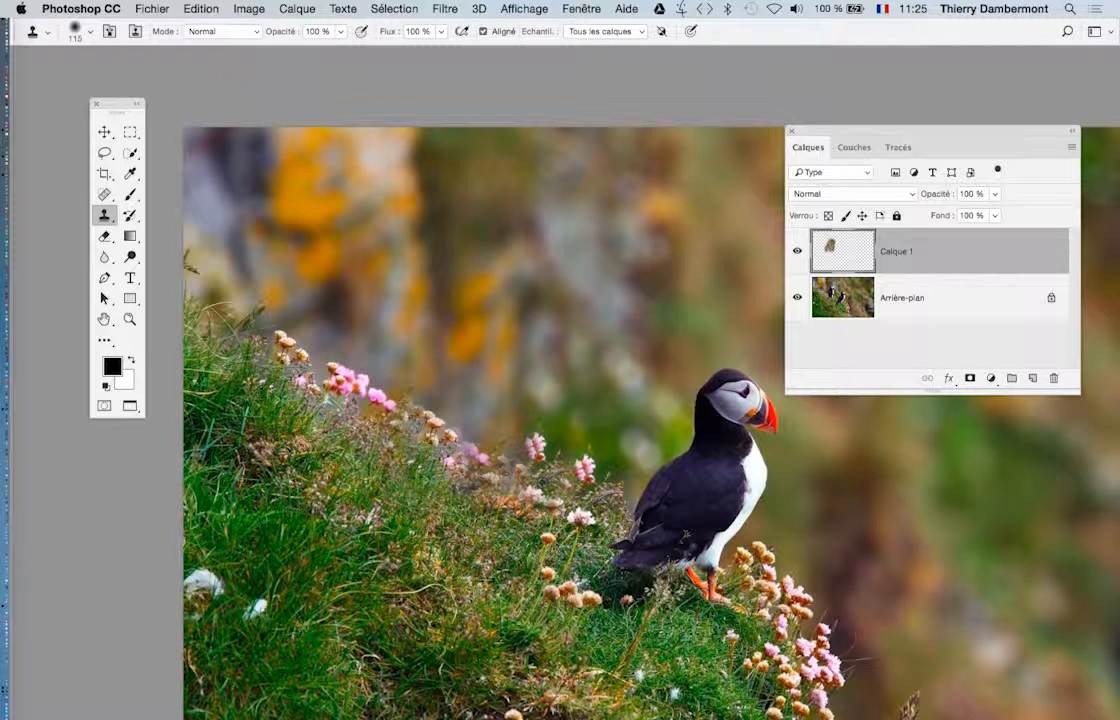
click(468, 460)
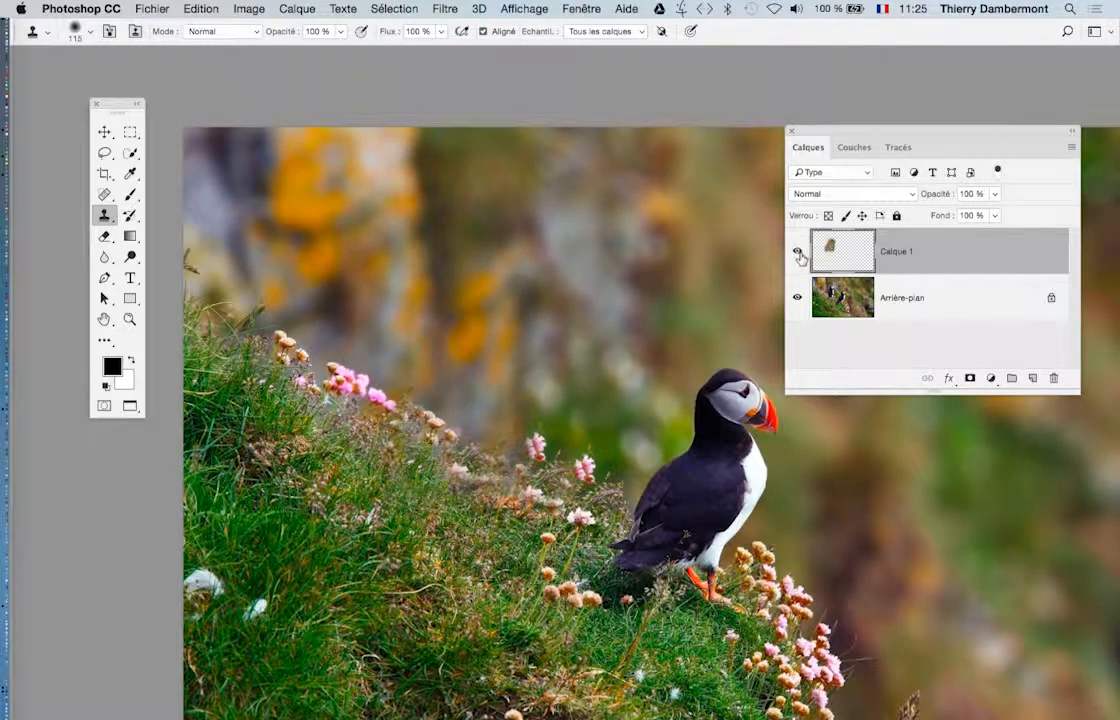
Try erasing part of the cloned patch around the left puffin's feet with a 174 px Eraser, and restore it
scroll(574, 437, down, 1)
scroll(604, 495, down, 5)
scroll(604, 495, right, 4)
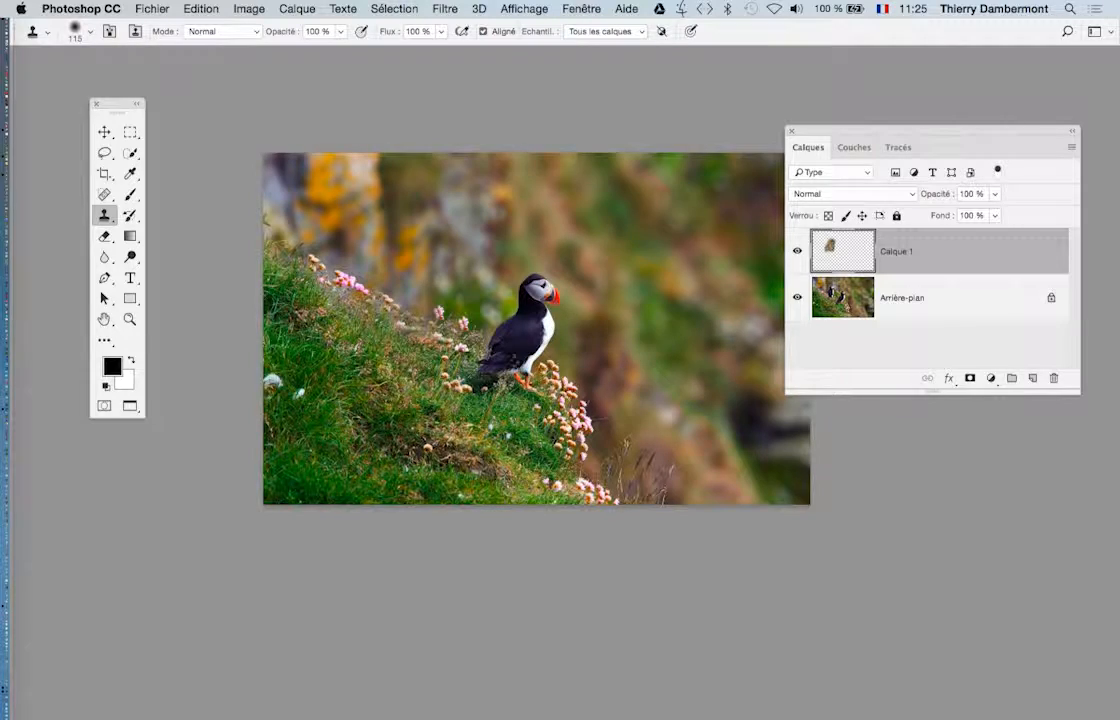
scroll(422, 334, up, 3)
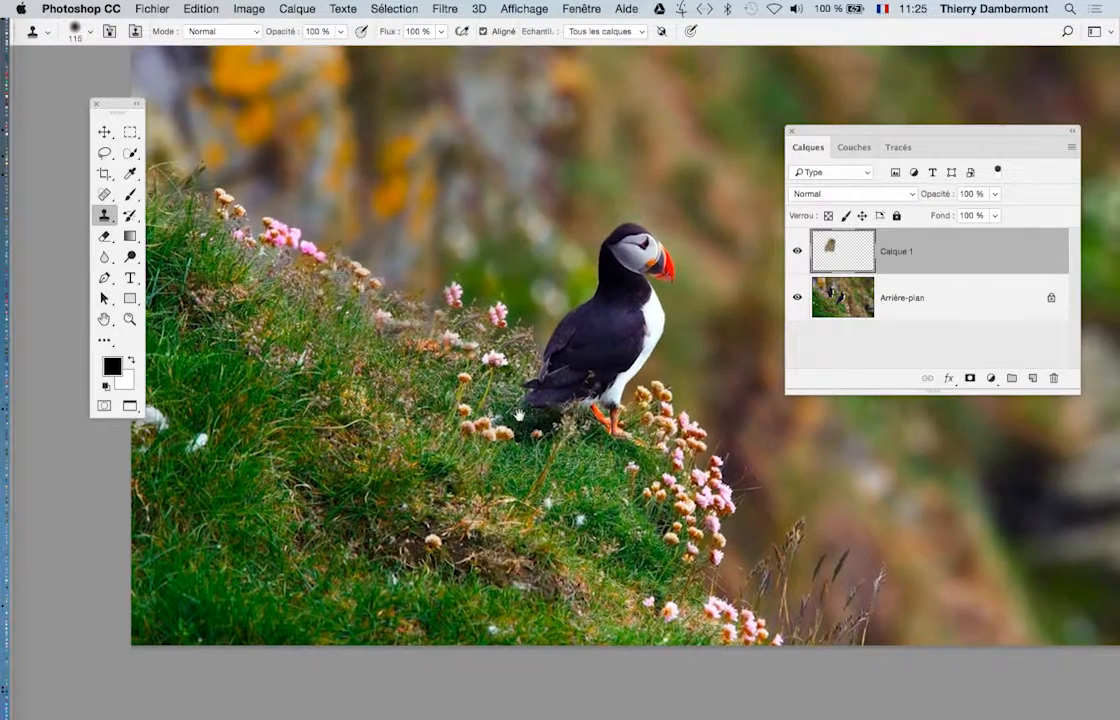
drag(519, 415, 593, 443)
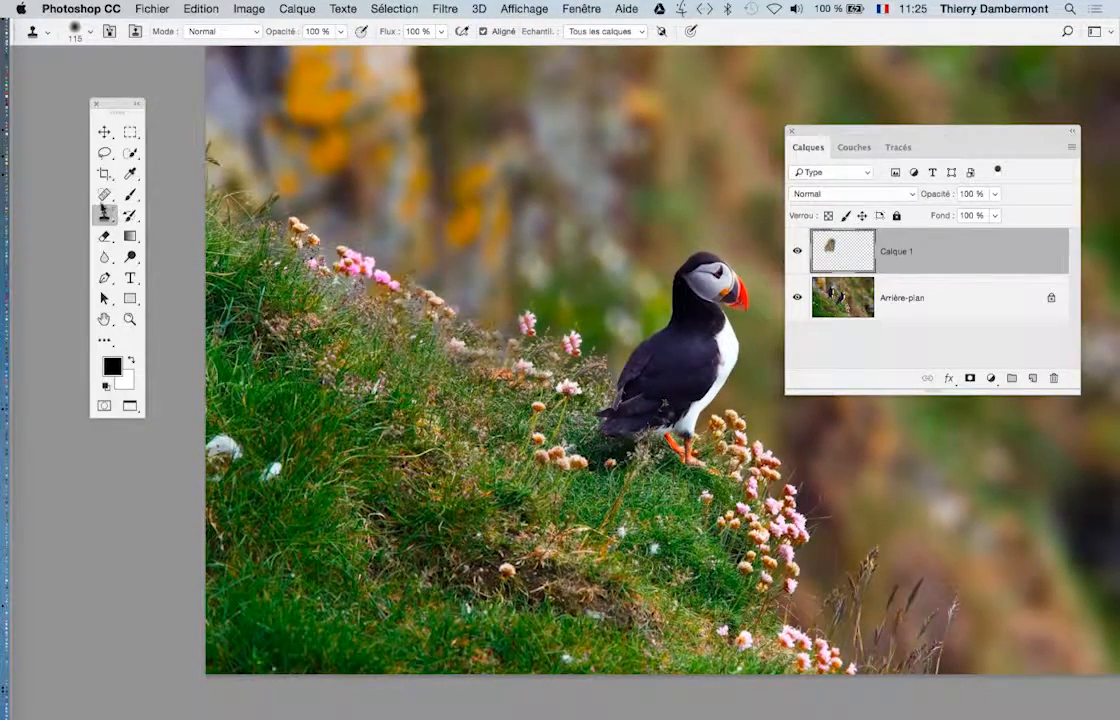
click(104, 235)
ctrl+alt+drag(525, 456, 455, 462)
mouse_move(500, 370)
mouse_down()
mouse_move(428, 310)
mouse_move(480, 355)
mouse_up()
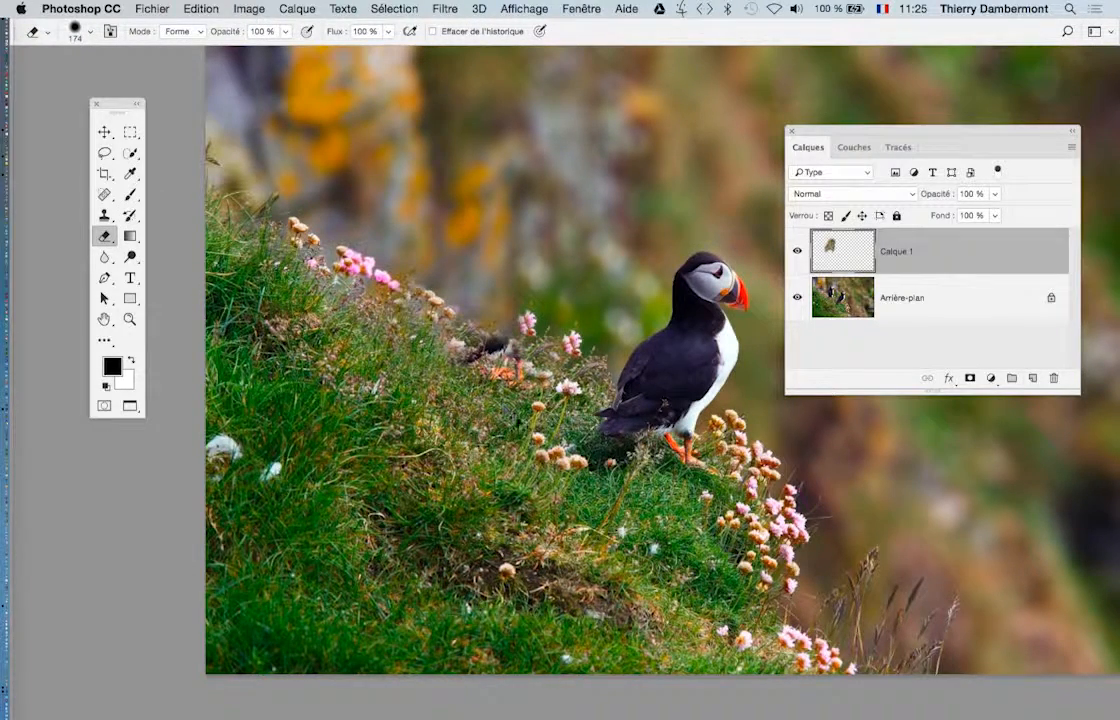
Set the Clone Stamp brush to 130 px in diameter and adjust its hardness
click(104, 214)
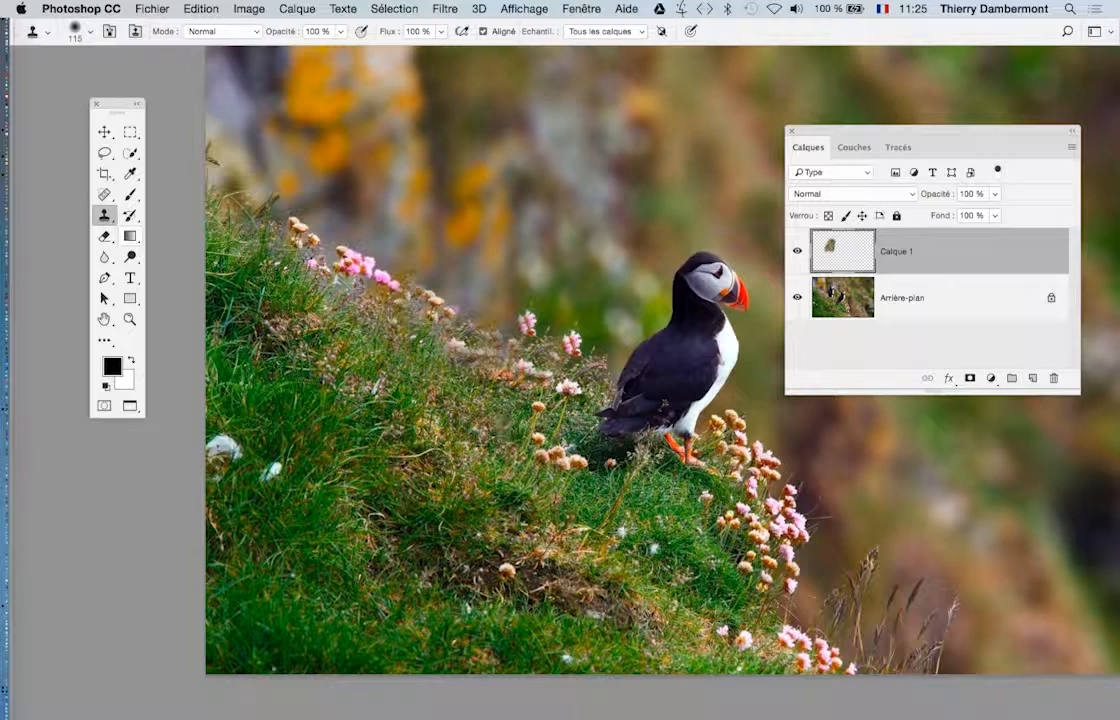
ctrl+alt+drag(502, 428, 515, 428)
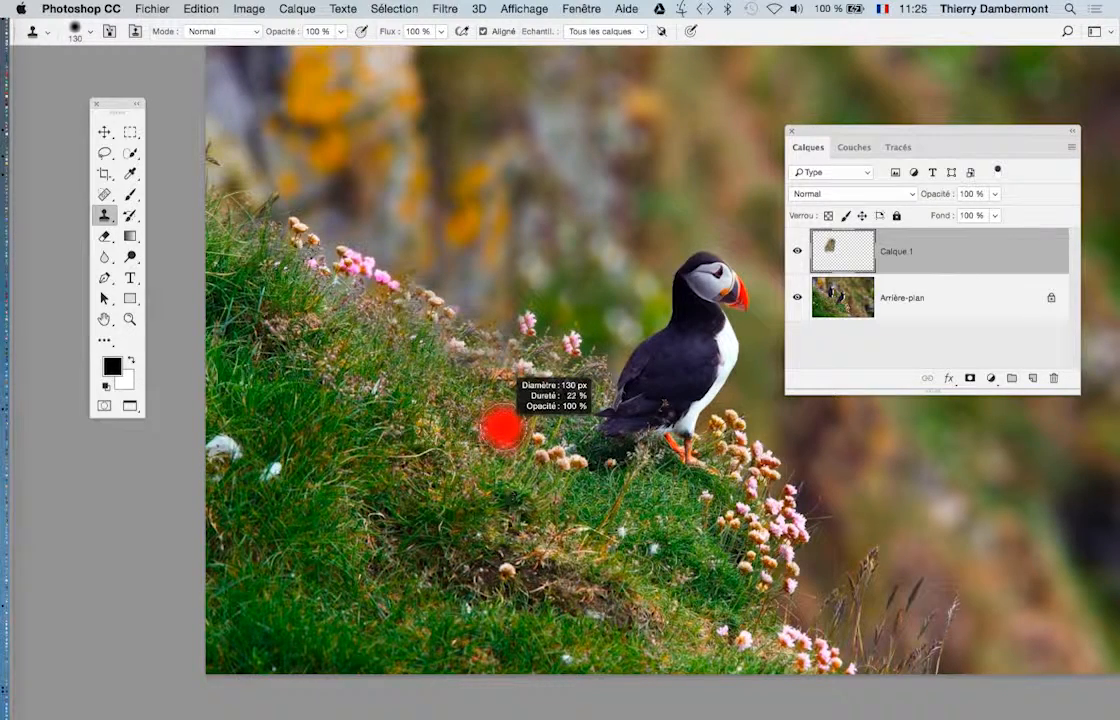
ctrl+alt+drag(509, 535, 509, 560)
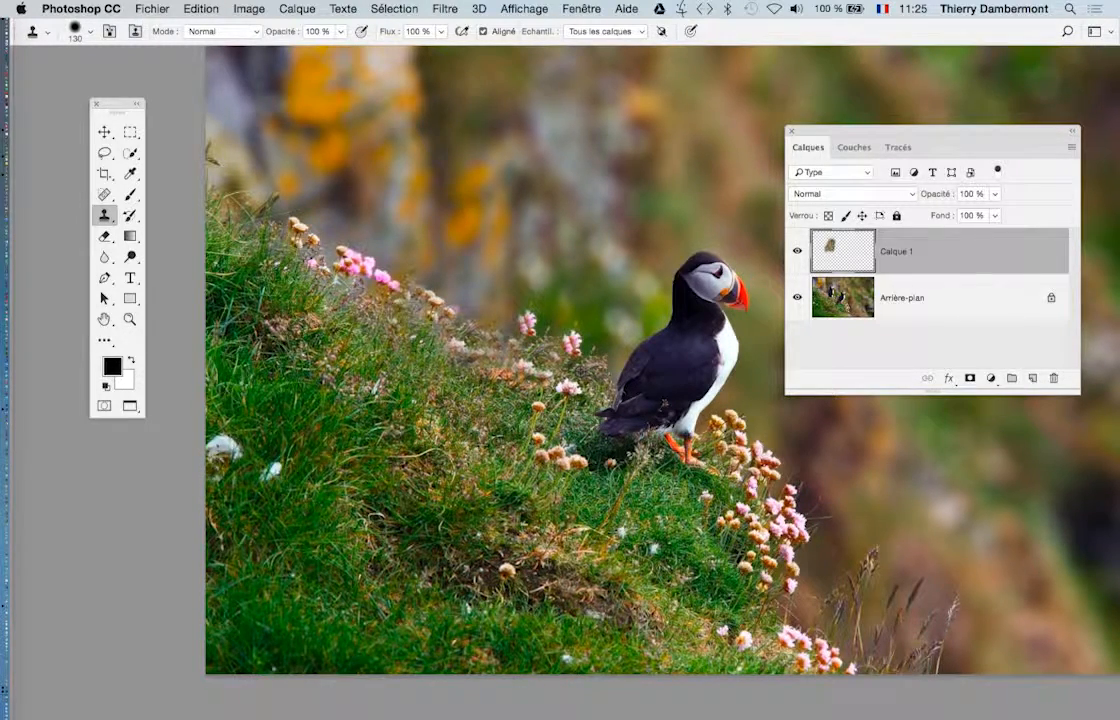
Clone nearby blossoms and grass over the slope where the left puffin stood, using the 130 px brush
alt+click(580, 370)
mouse_move(517, 361)
mouse_down()
mouse_move(500, 360)
mouse_move(487, 438)
mouse_move(463, 405)
mouse_move(456, 440)
mouse_up()
mouse_move(455, 348)
mouse_down()
mouse_move(470, 385)
mouse_move(445, 470)
mouse_up()
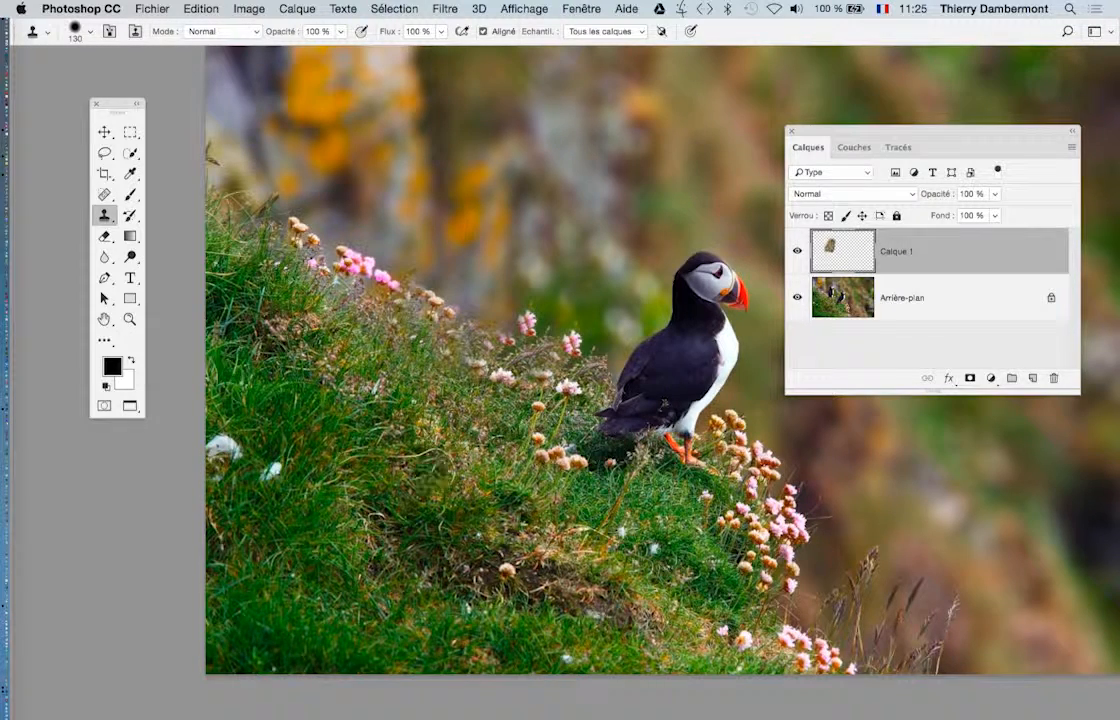
alt+click(735, 469)
drag(632, 473, 456, 427)
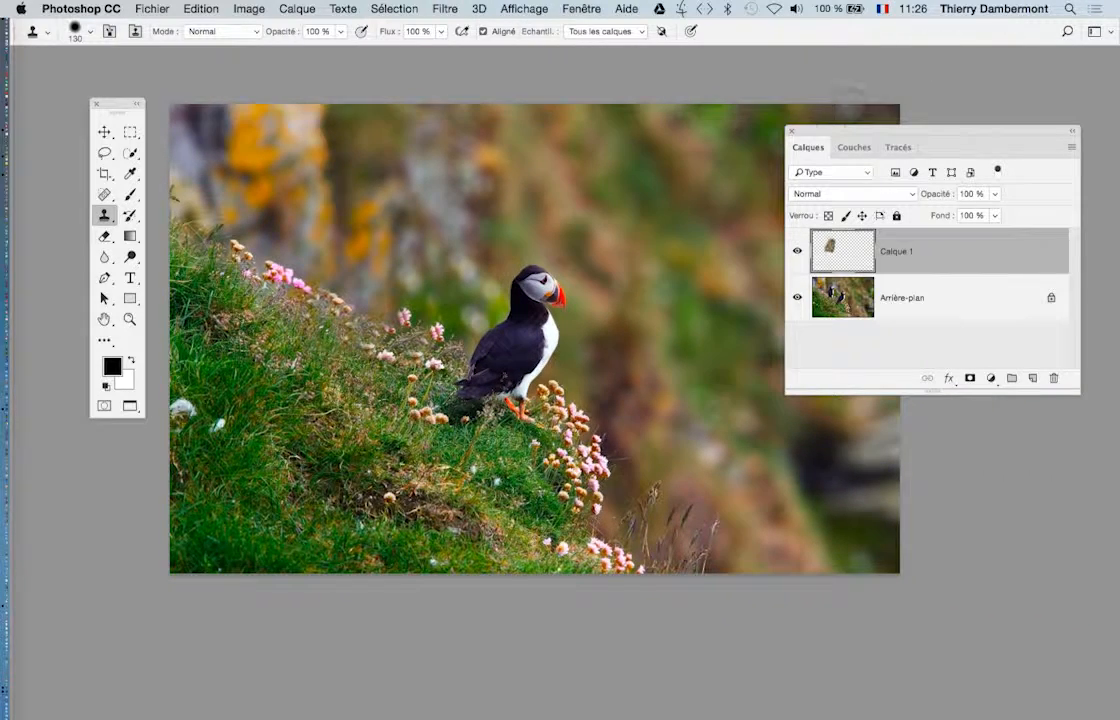
Move the Layers panel and the toolbox away from the photo so the whole image is unobstructed
drag(828, 130, 983, 132)
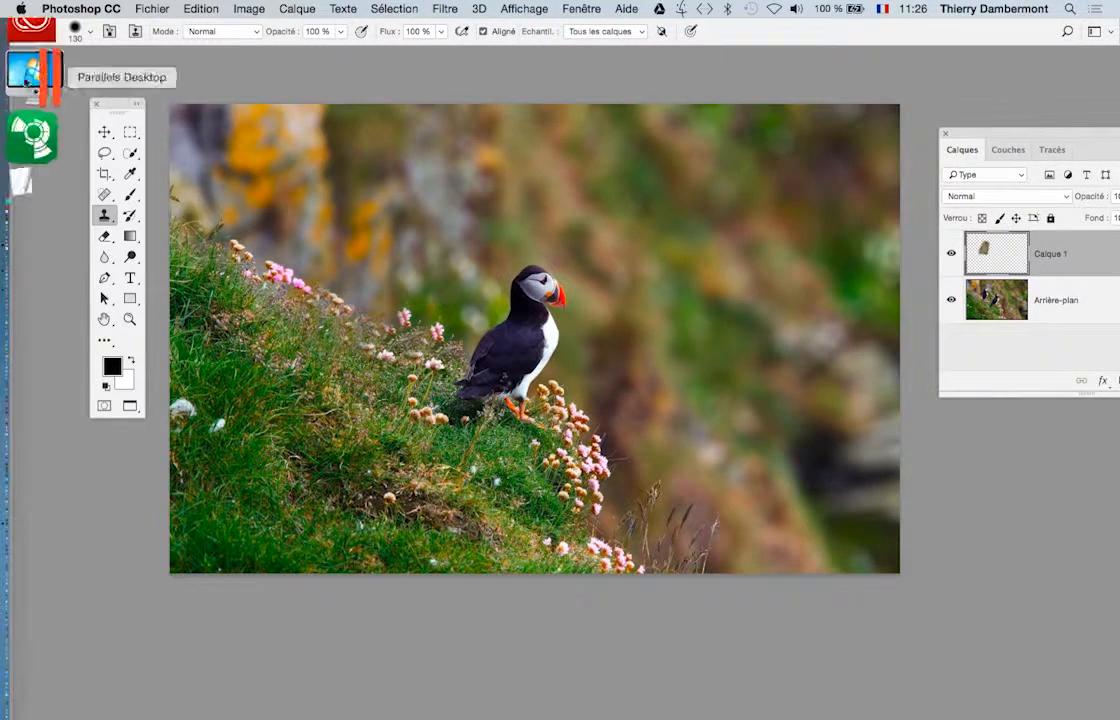
drag(118, 103, 88, 95)
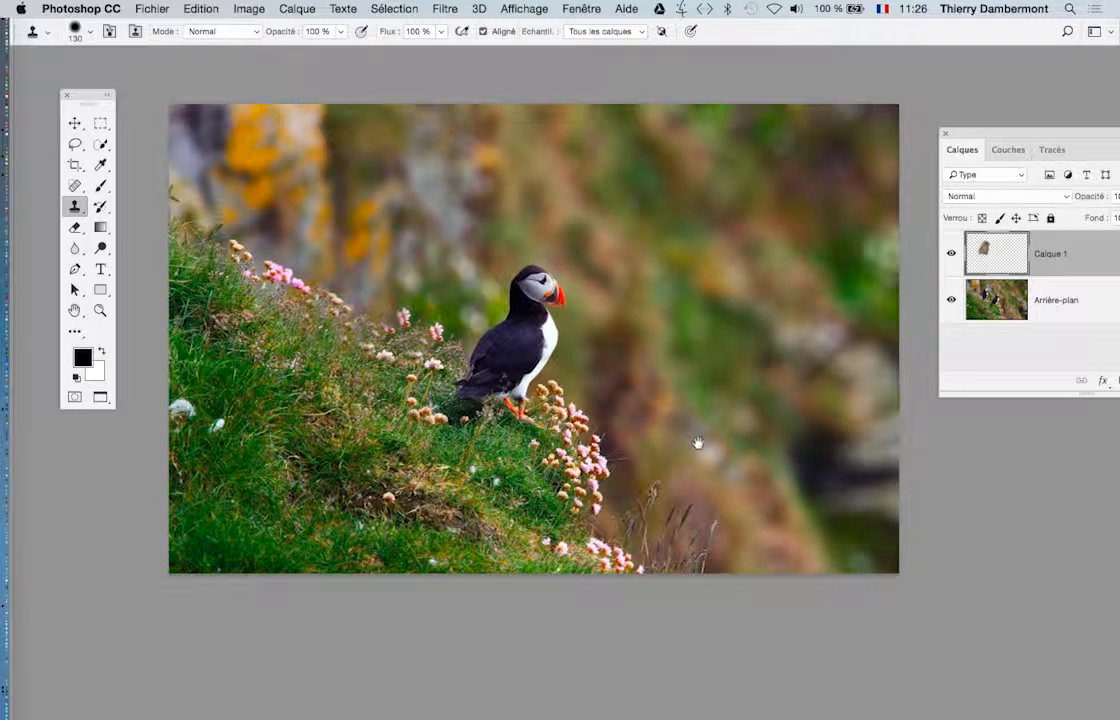
drag(706, 438, 683, 444)
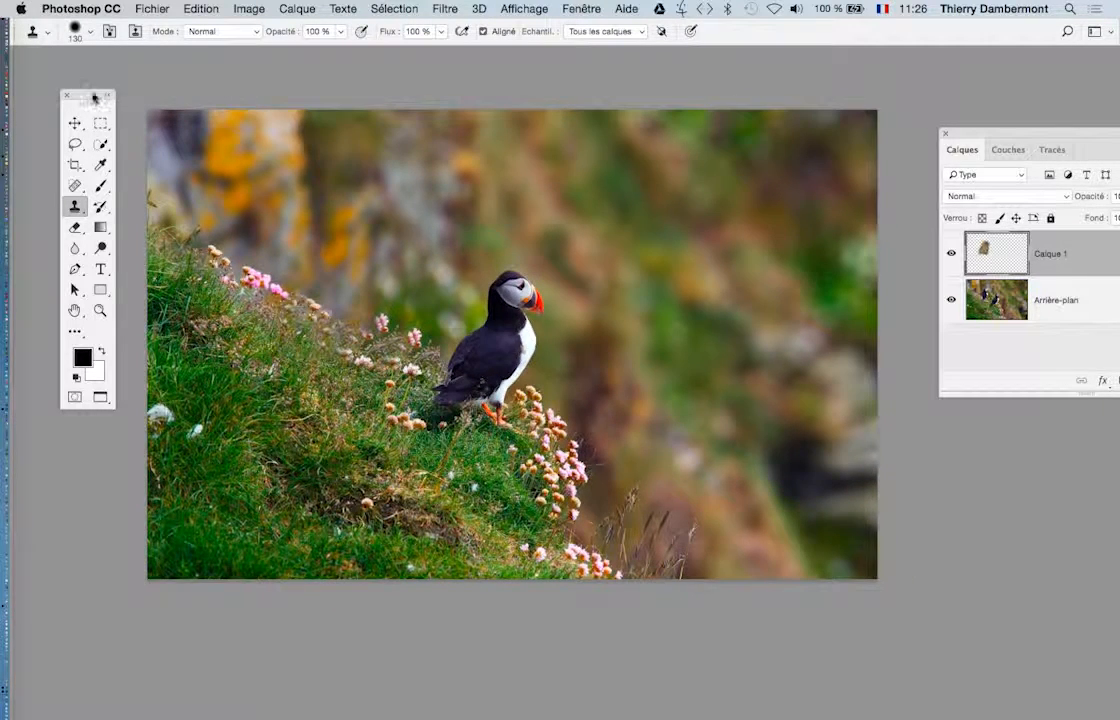
drag(94, 97, 86, 87)
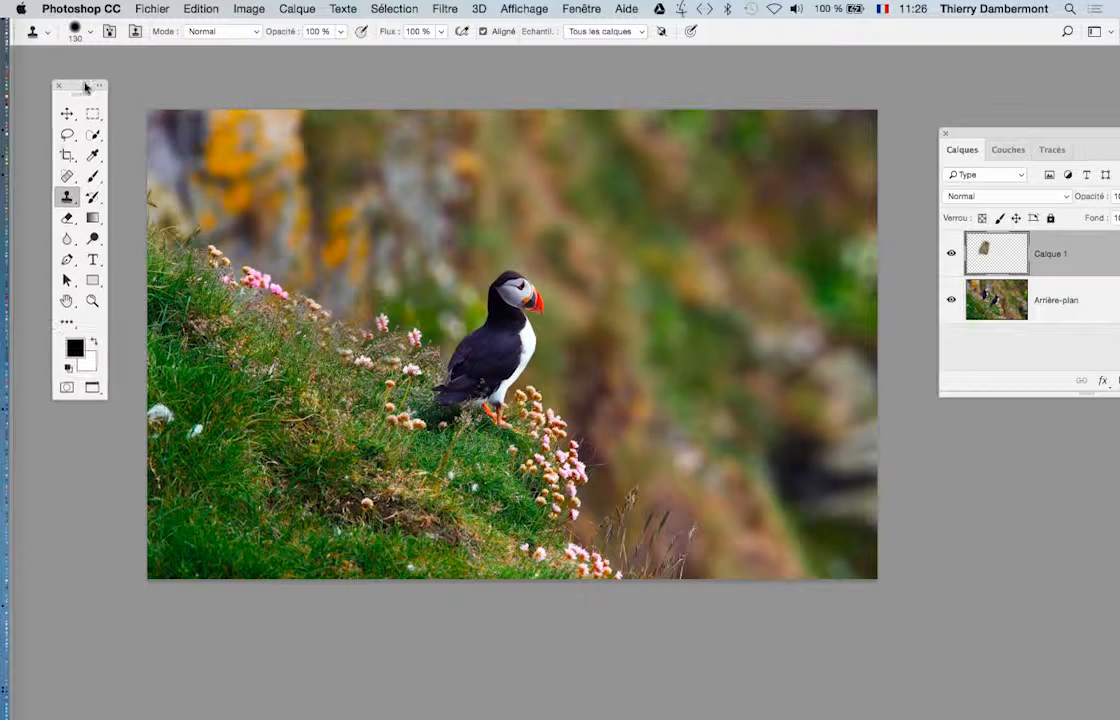
Save the layered image as Puffin-Birds-Wallpaper.psd in the tampon-nov2016 folder, in Photoshop format with maximised compatibility
click(152, 9)
click(195, 173)
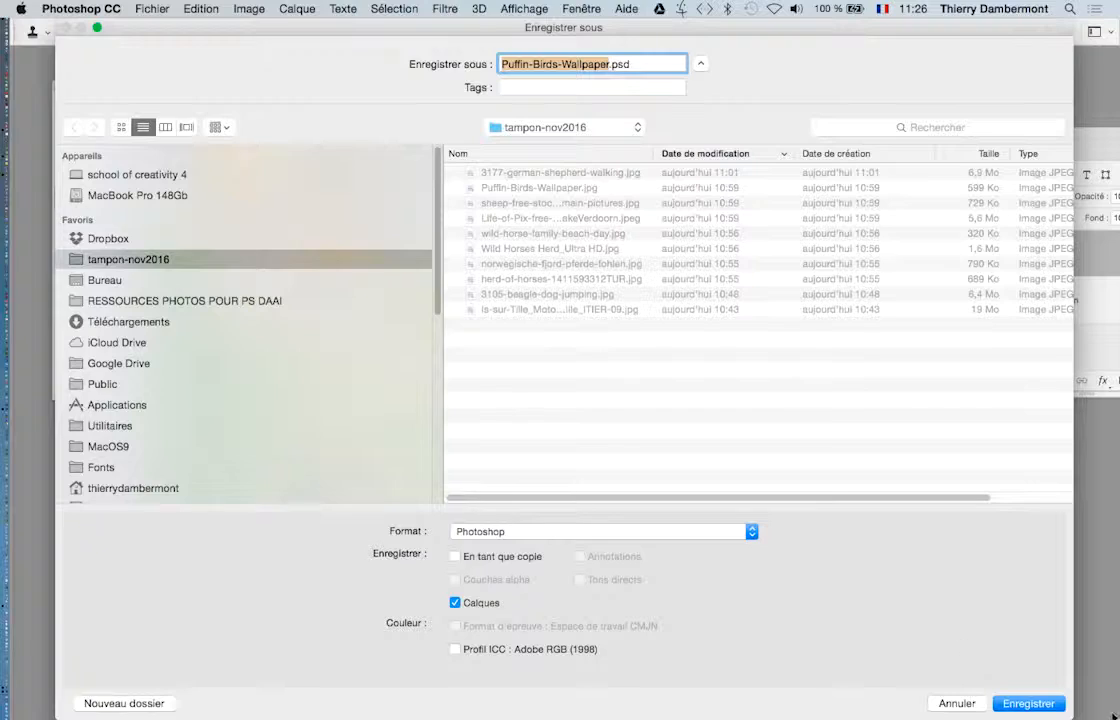
key(Return)
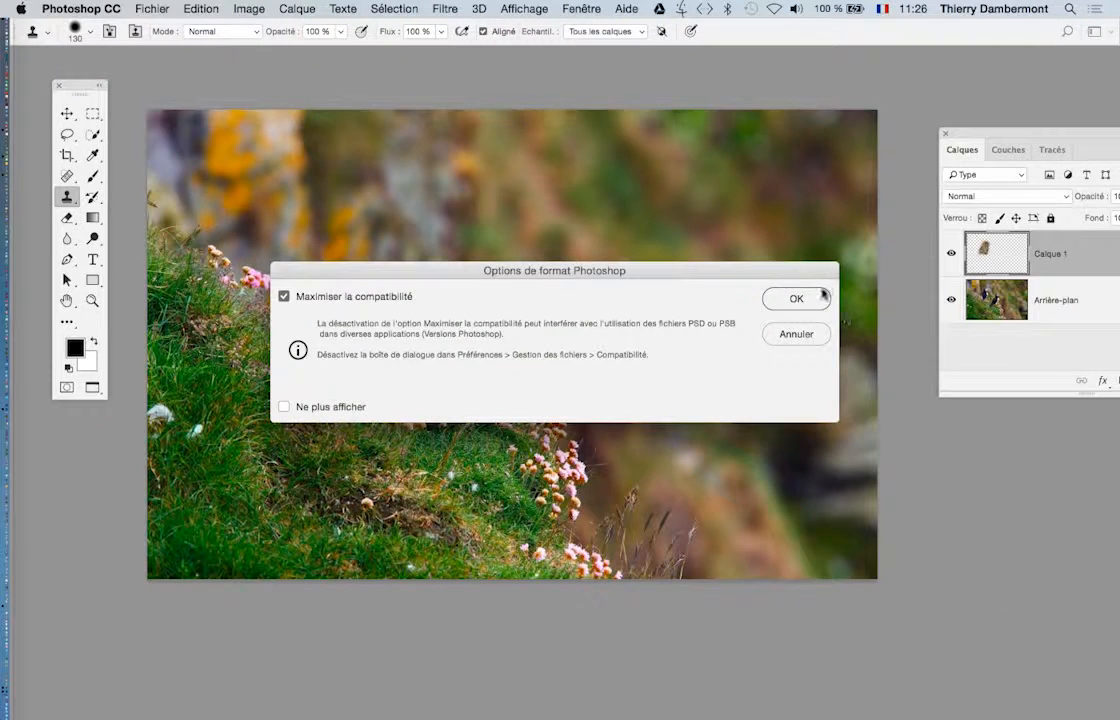
click(823, 293)
Bring the Layers panel closer and toggle the visibility of Calque 1 to compare the retouched photo with the original
drag(975, 133, 786, 141)
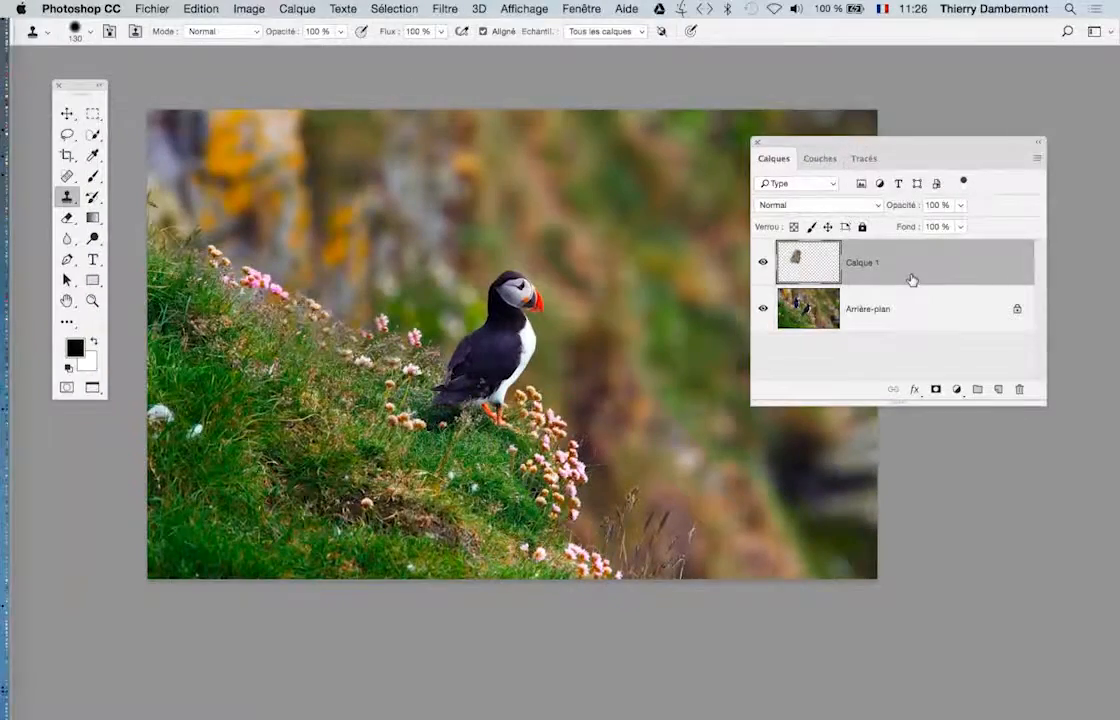
click(762, 264)
click(762, 264)
click(762, 264)
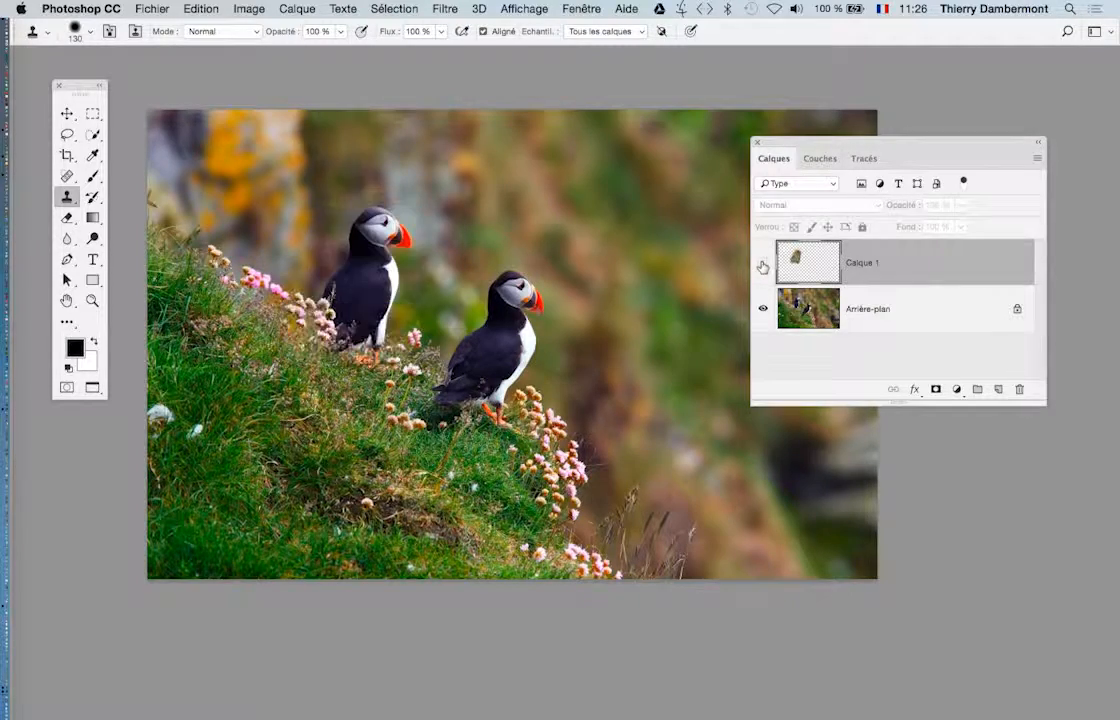
click(762, 264)
scroll(335, 231, up, 5)
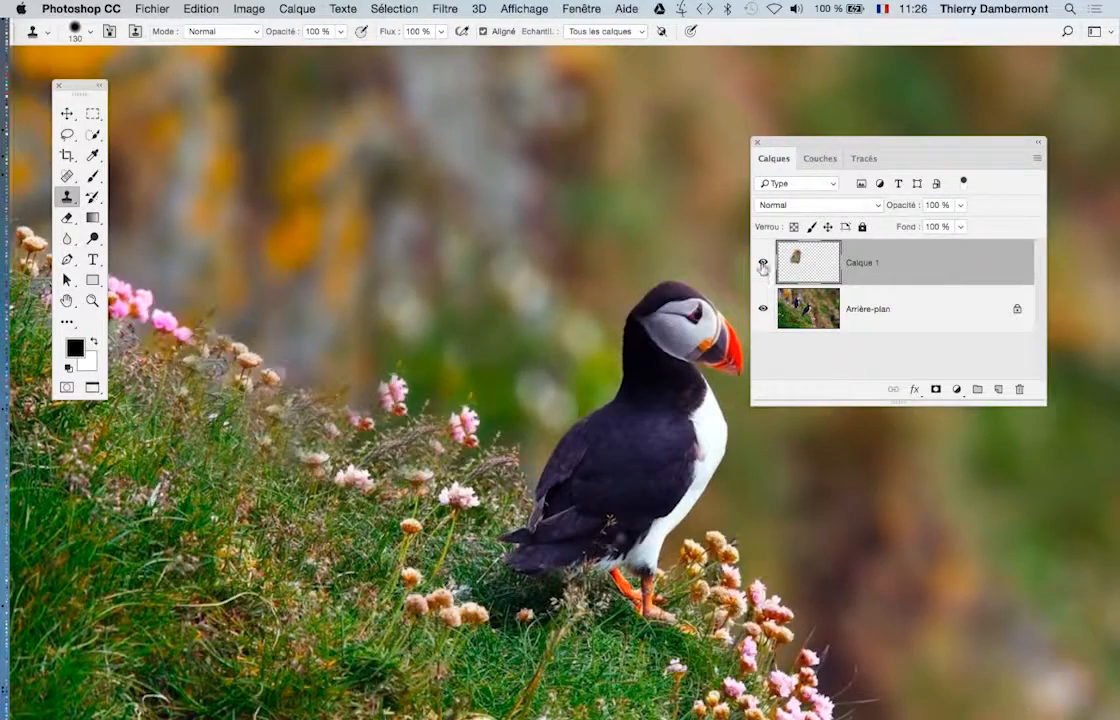
click(762, 262)
click(762, 262)
alt+click(594, 356)
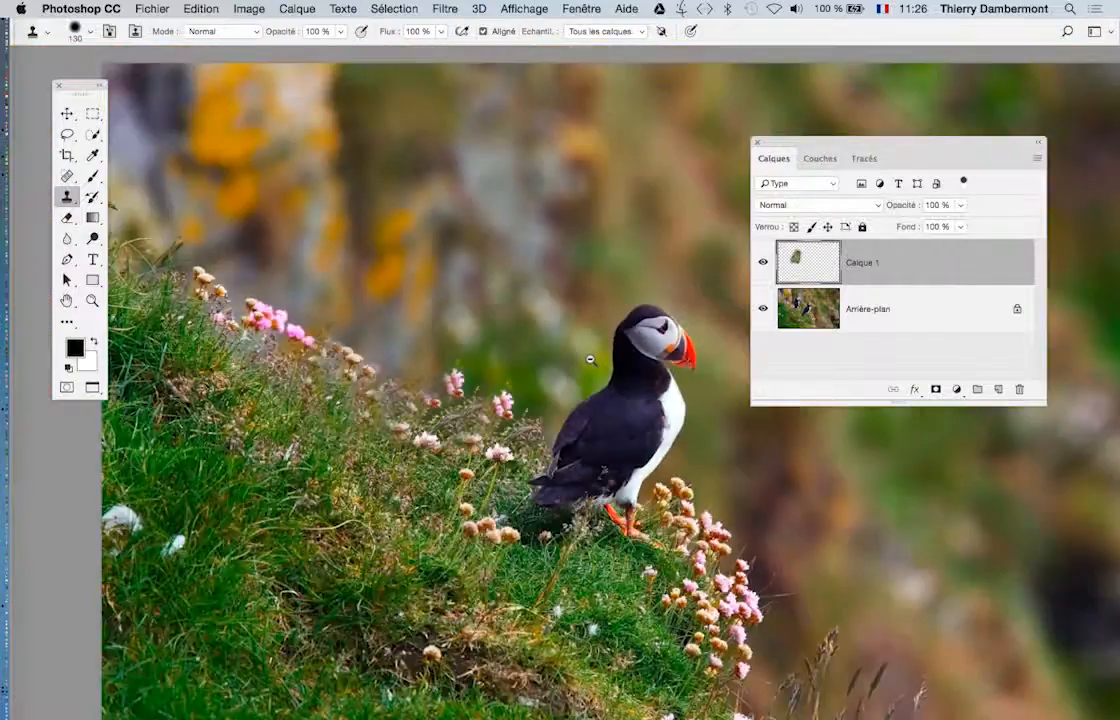
drag(630, 424, 503, 391)
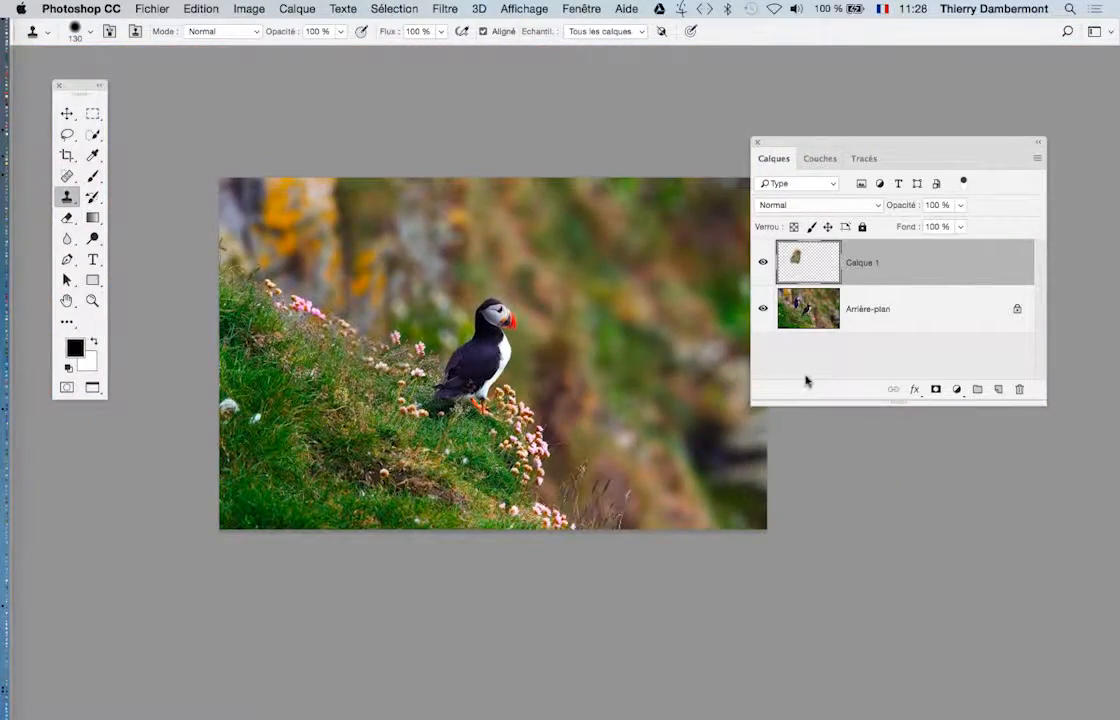
Try cloning pink blossoms and grass stems along the ridge with an 81 px brush, and undo the patch
scroll(340, 340, up, 4)
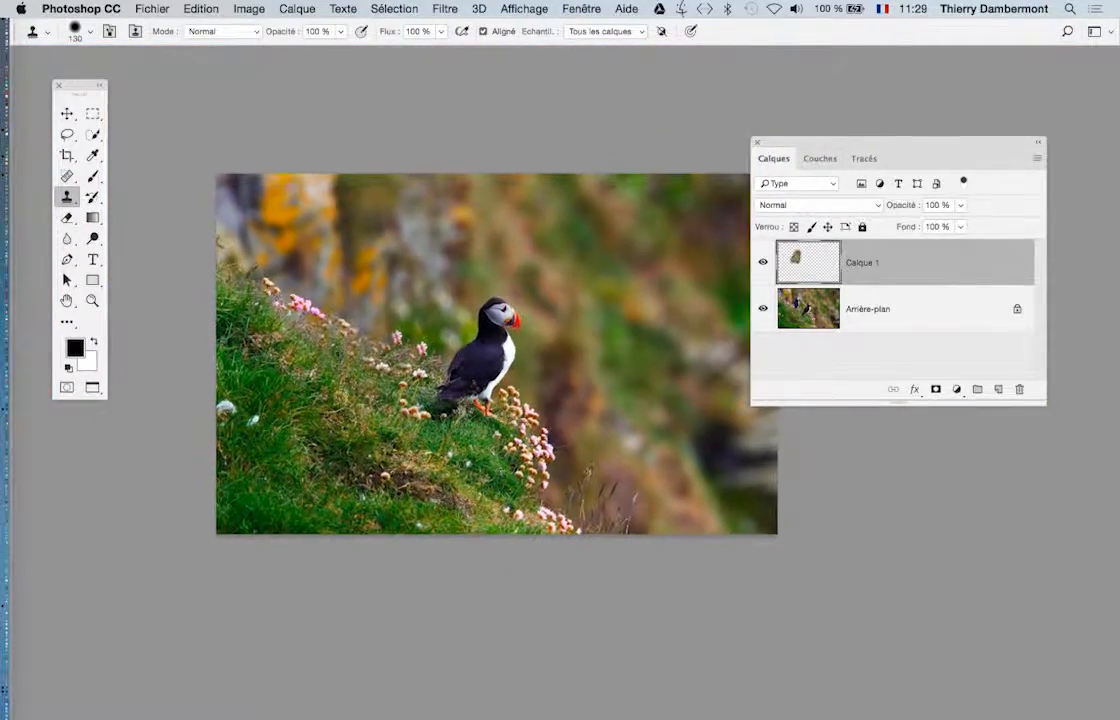
scroll(371, 347, up, 2)
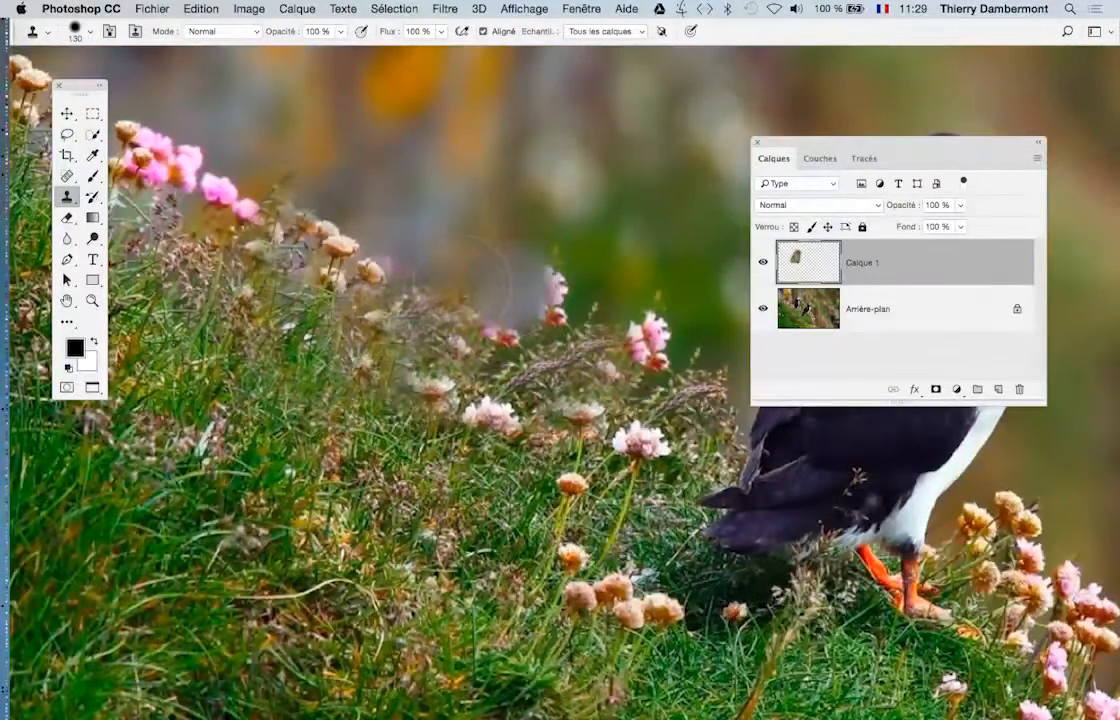
mouse_move(408, 348)
mouse_down()
mouse_move(378, 360)
mouse_move(375, 425)
mouse_move(372, 410)
mouse_up()
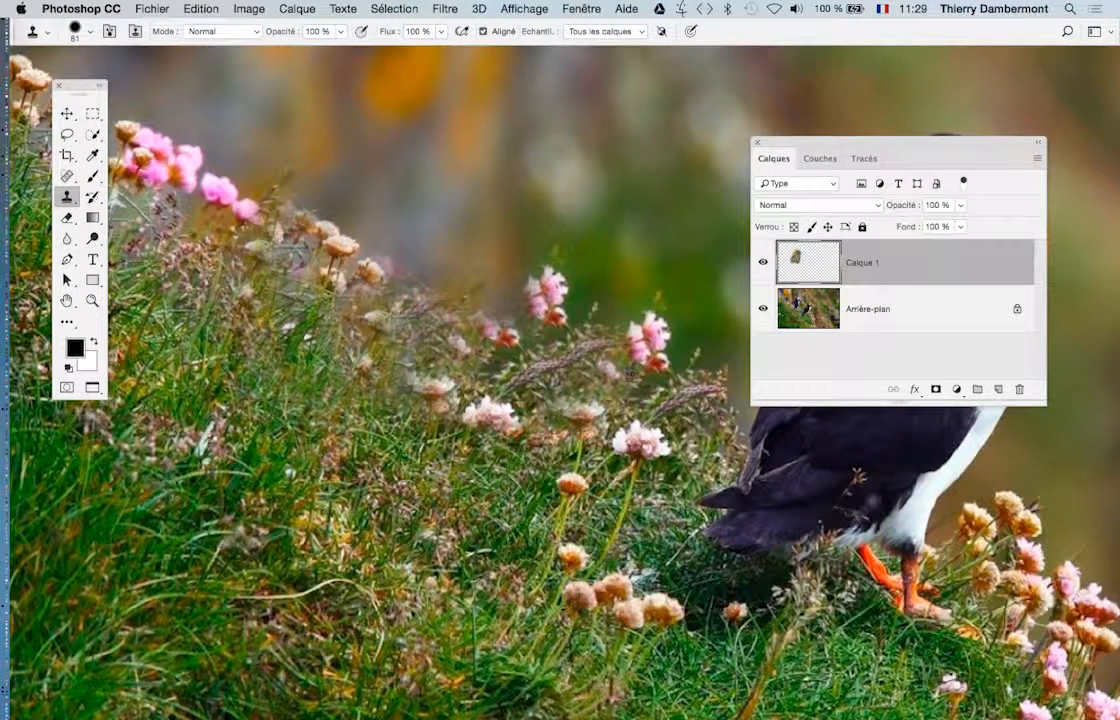
drag(440, 300, 294, 255)
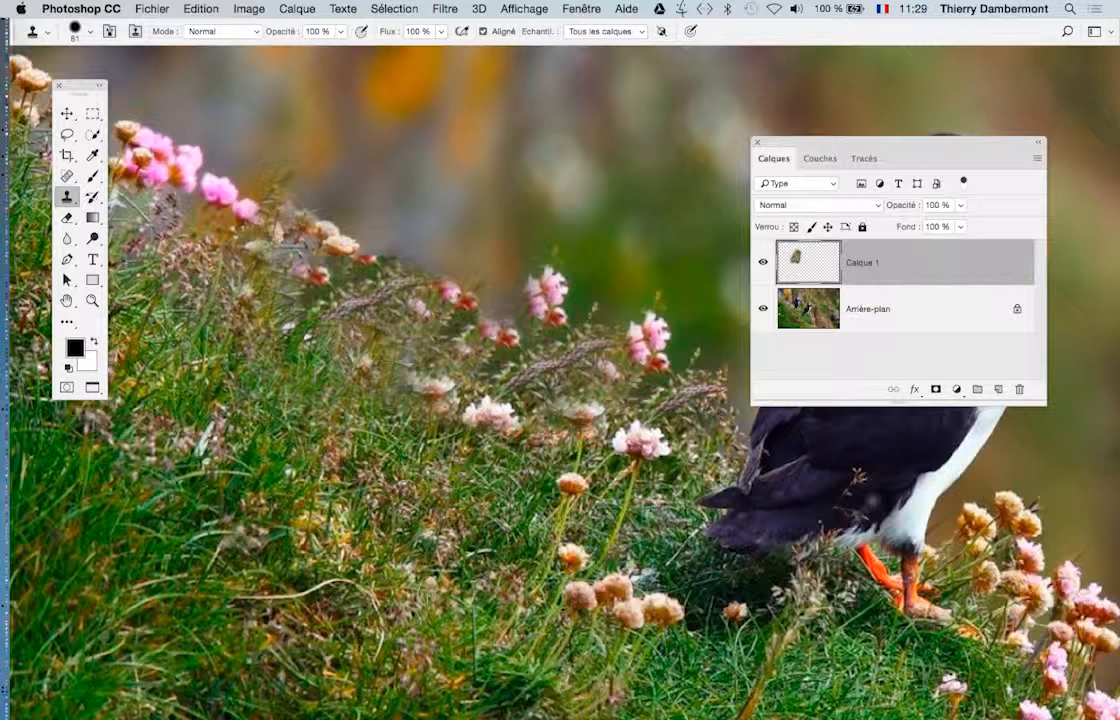
key(super+z)
Clone a few small pink blossoms onto the grassy ridge where the left puffin stood, and check the retouch
drag(587, 449, 562, 424)
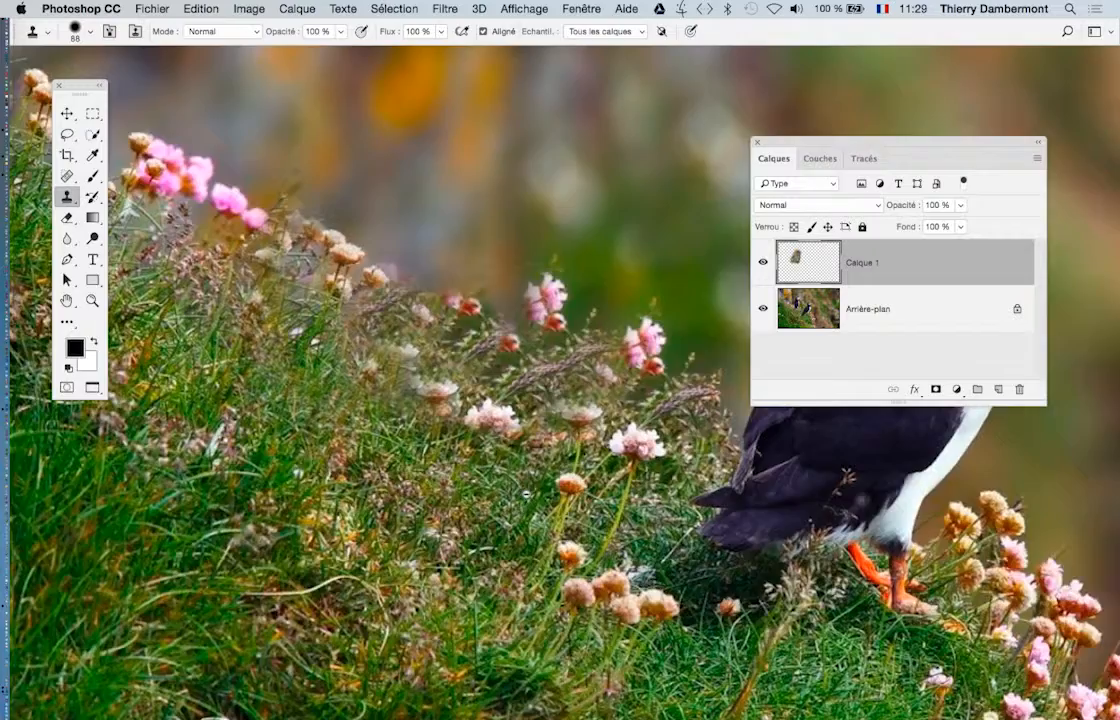
key(super+0)
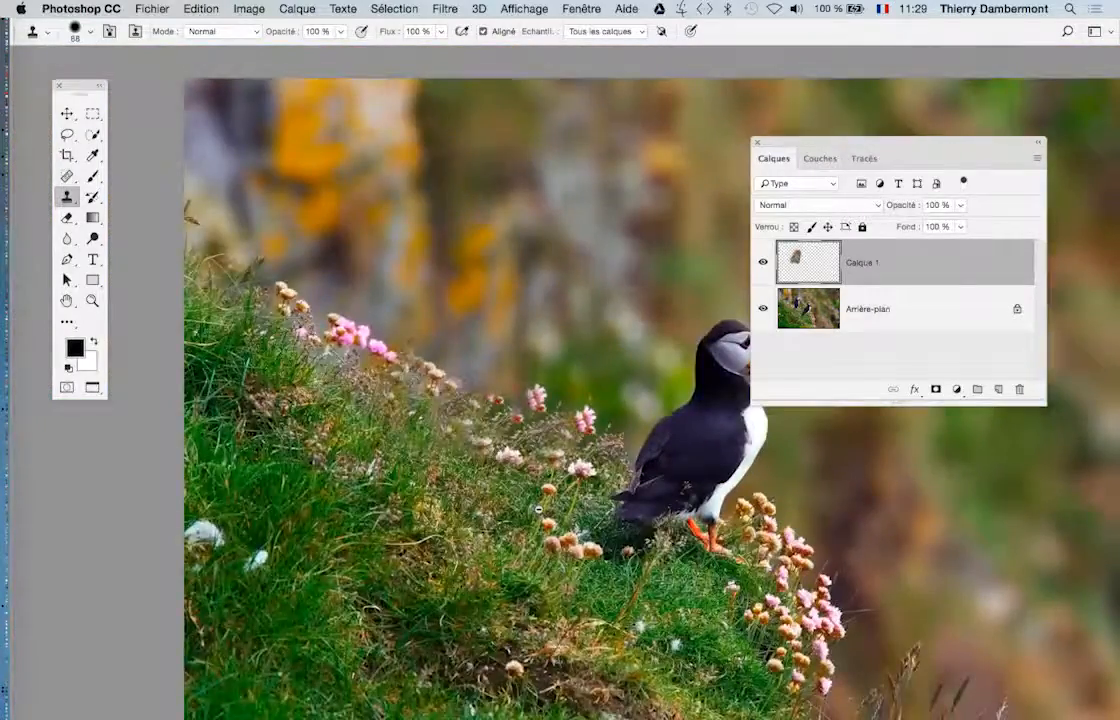
key(super+minus)
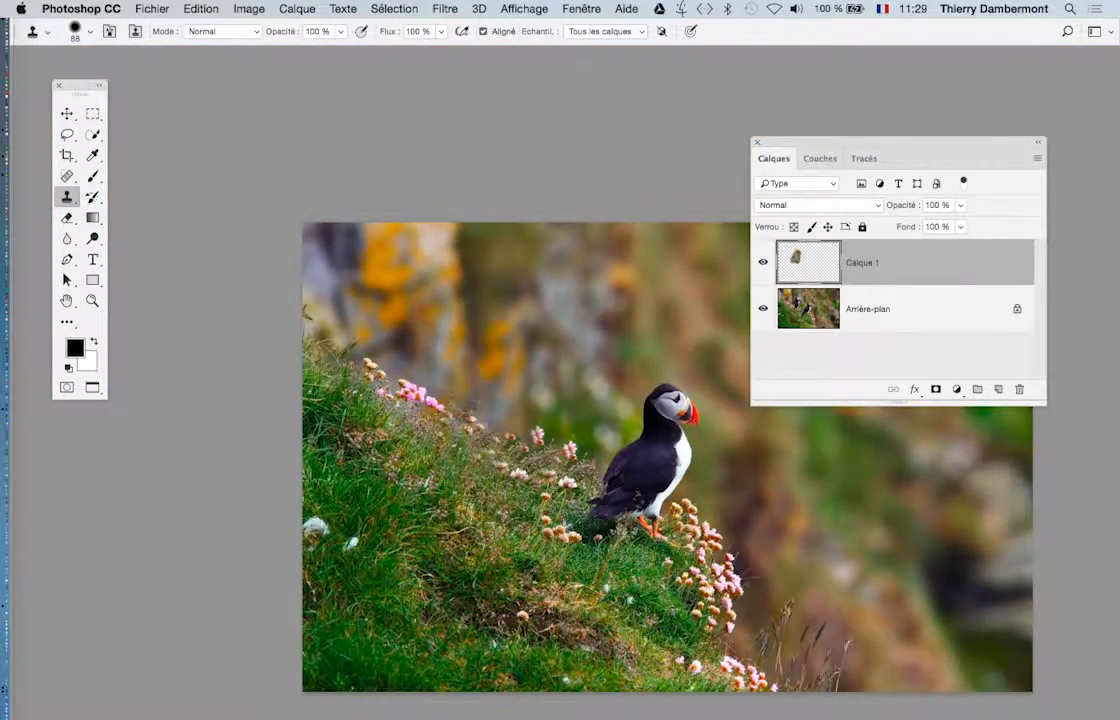
scroll(400, 380, up, 3)
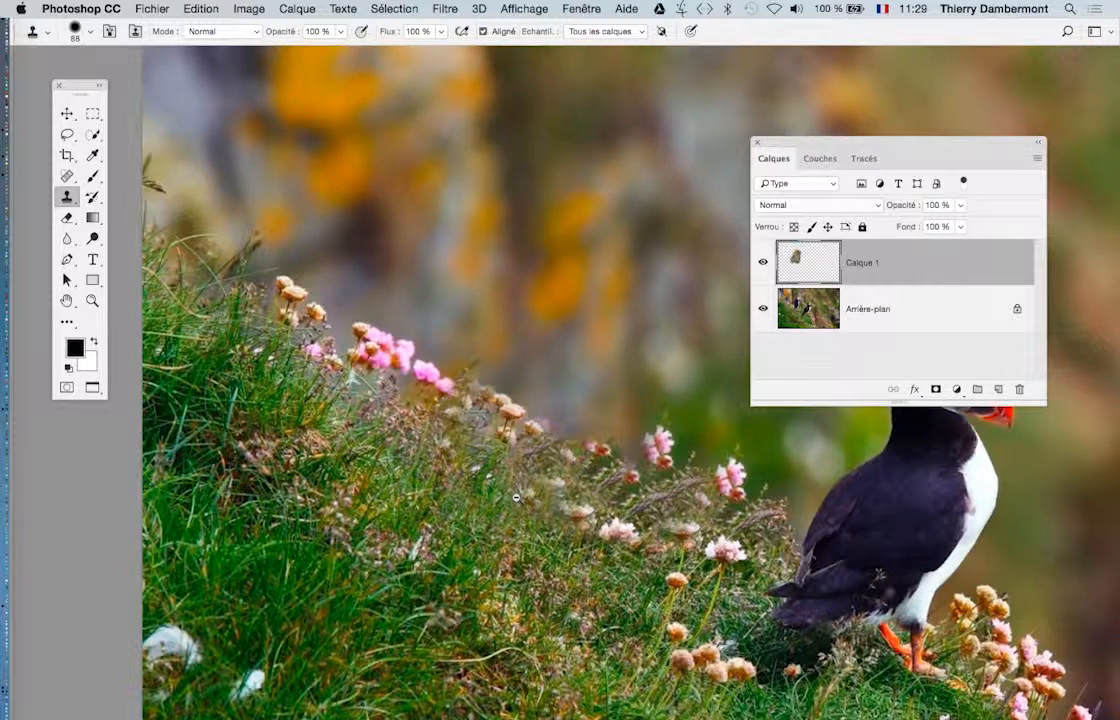
scroll(523, 506, down, 5)
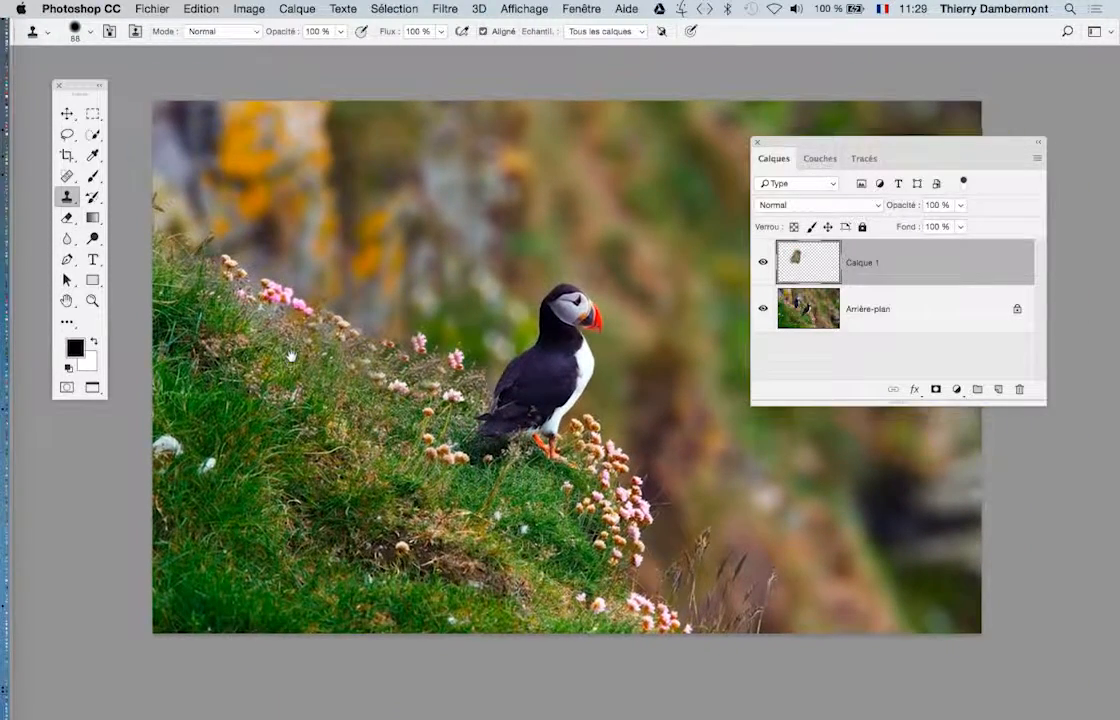
Resize the Layers panel, move it toward the edge of the photo, and activate the Move tool
drag(1043, 403, 969, 443)
drag(808, 140, 973, 161)
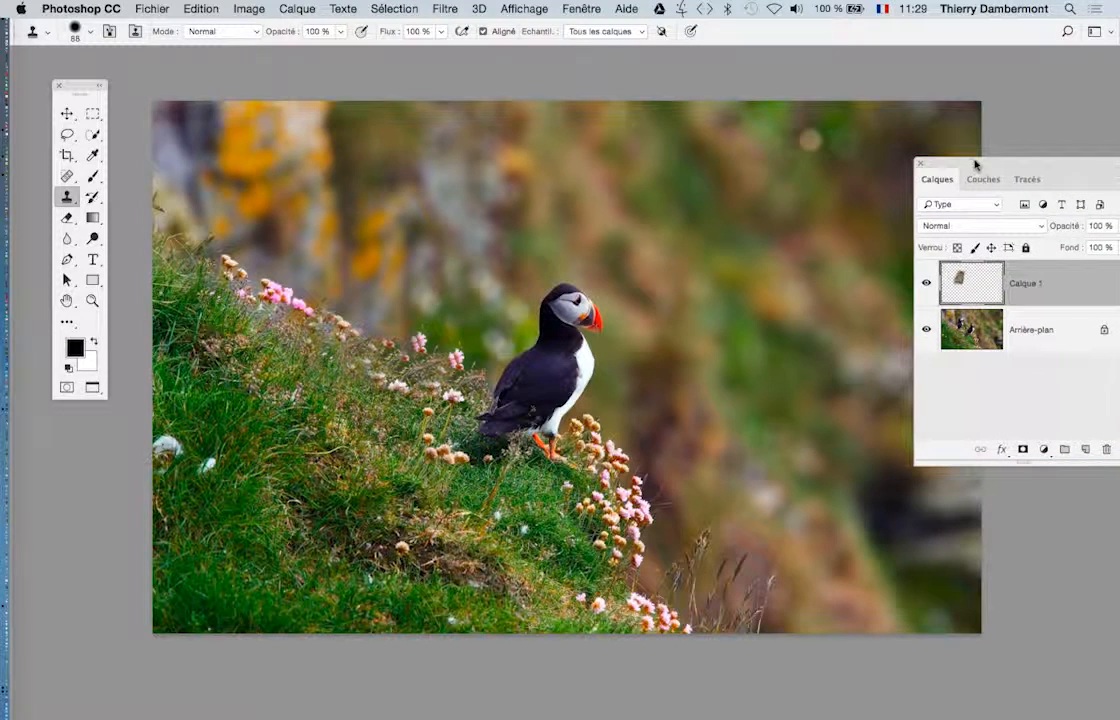
click(67, 110)
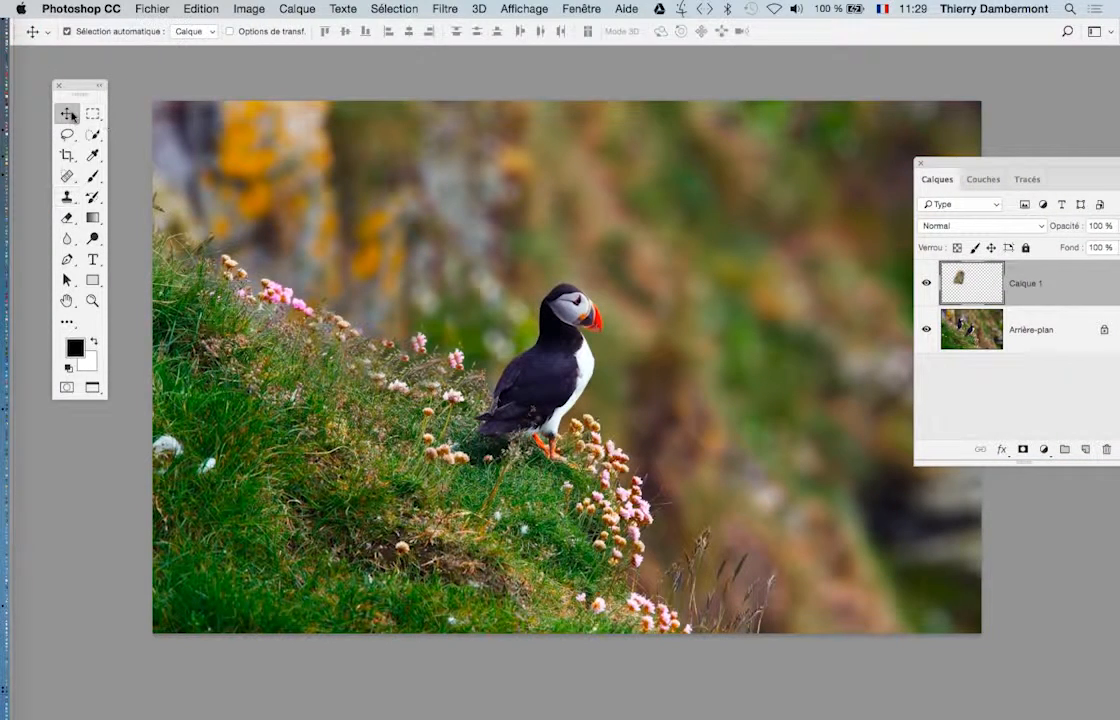